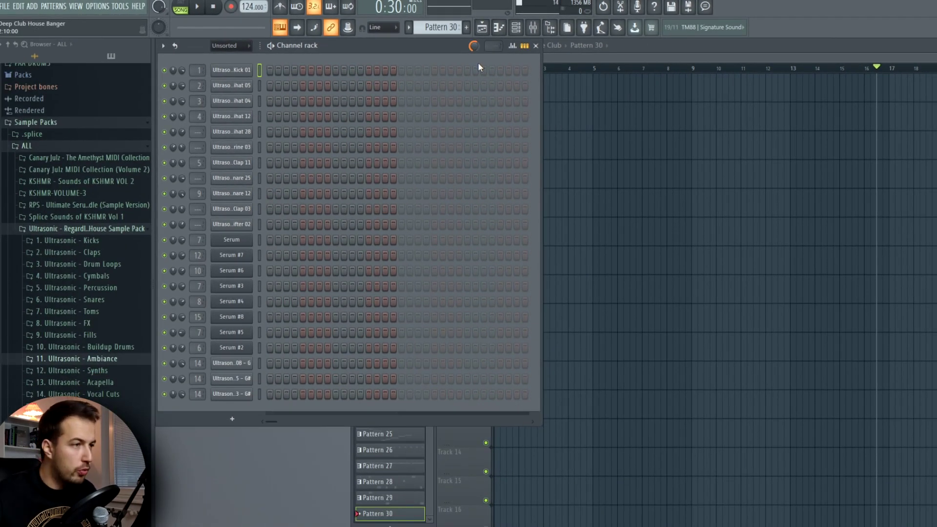
Fill the third drum row with a run of steps, switch to pattern mode, set swing to 59% and audition it
left_click_drag(271, 101, 369, 101)
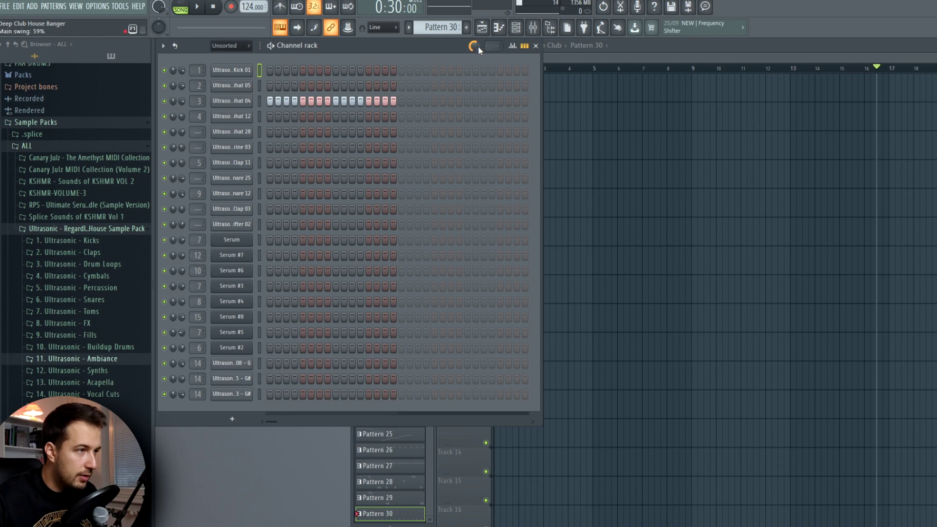
left_click(182, 5)
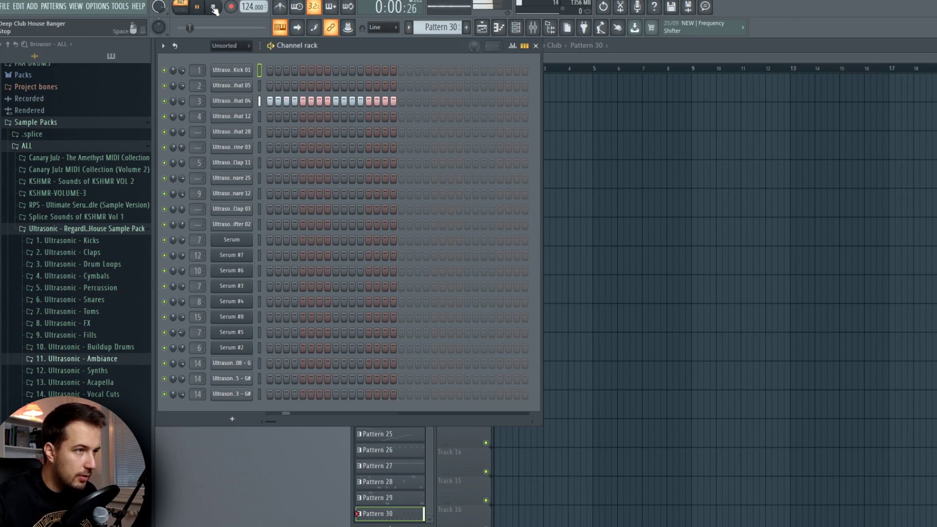
left_click_drag(476, 53, 478, 46)
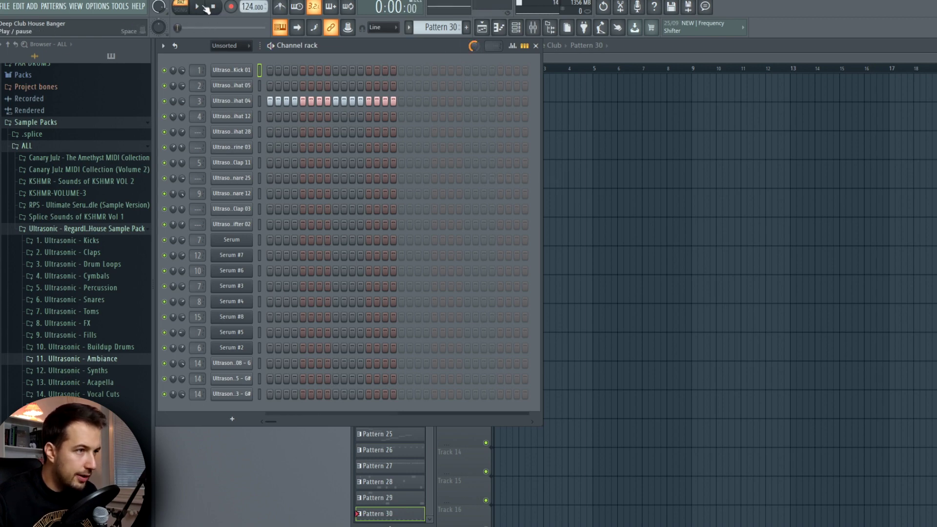
left_click(197, 6)
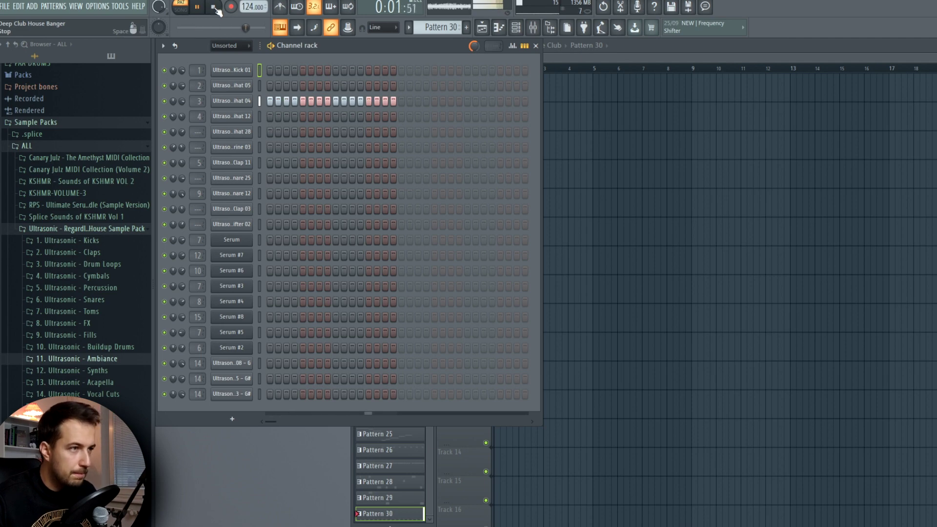
left_click(214, 6)
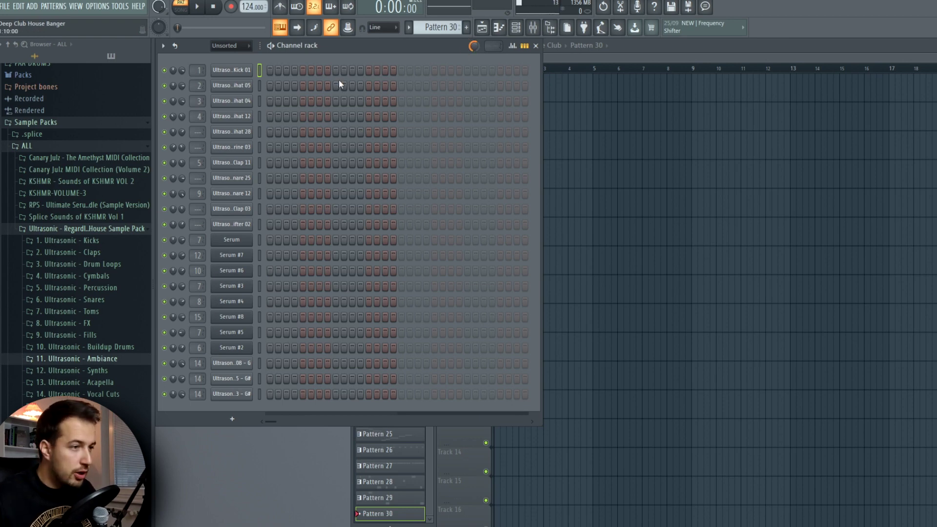
Raise the Time Swing knob in the Hihat 05 channel's miscellaneous settings
left_click(231, 86)
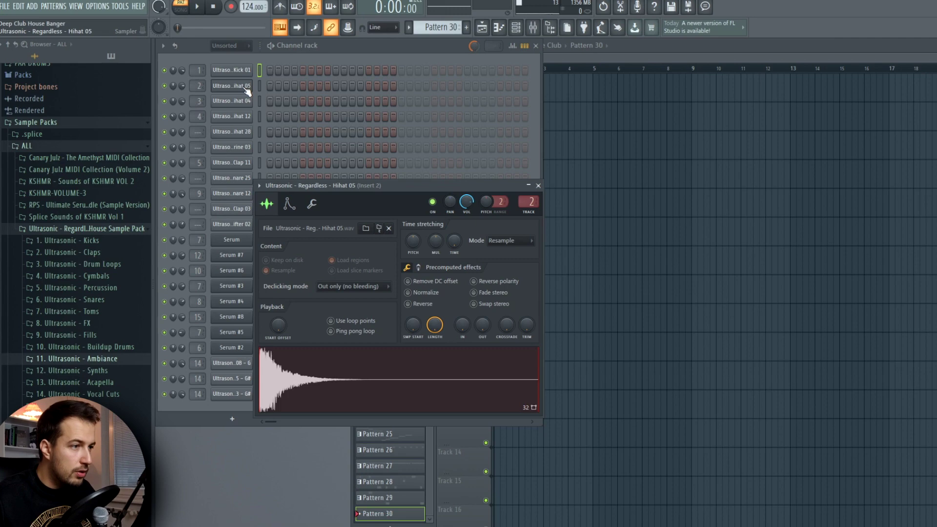
left_click(313, 205)
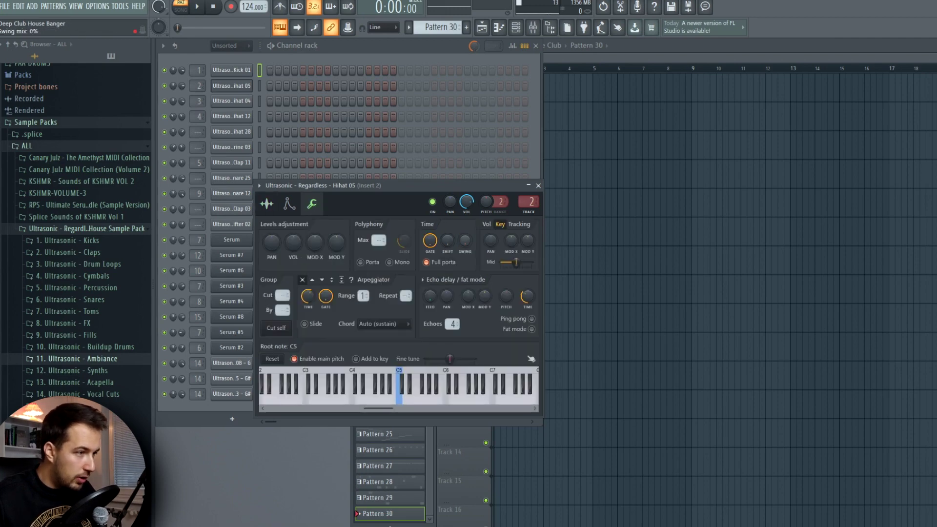
left_click_drag(465, 240, 465, 235)
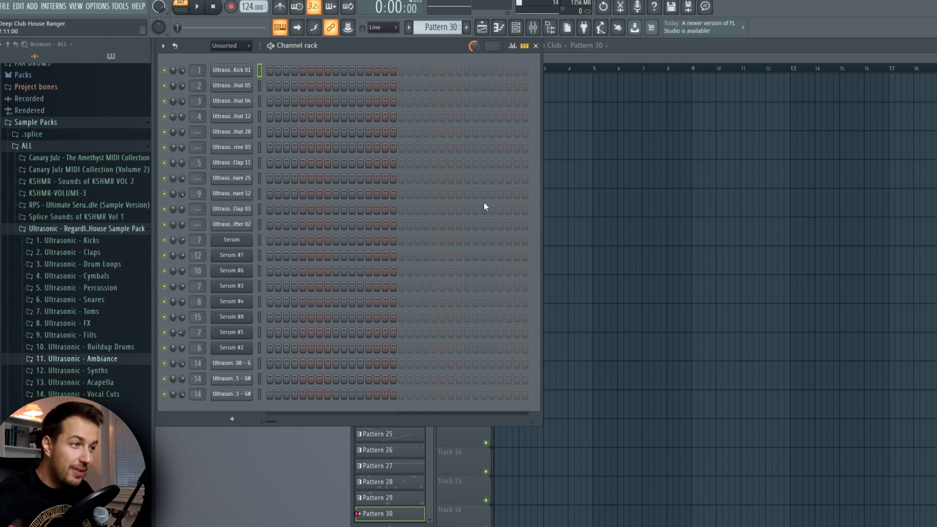
Preview the Kick 01 sample from its channel settings
left_click(251, 70)
left_click(360, 365)
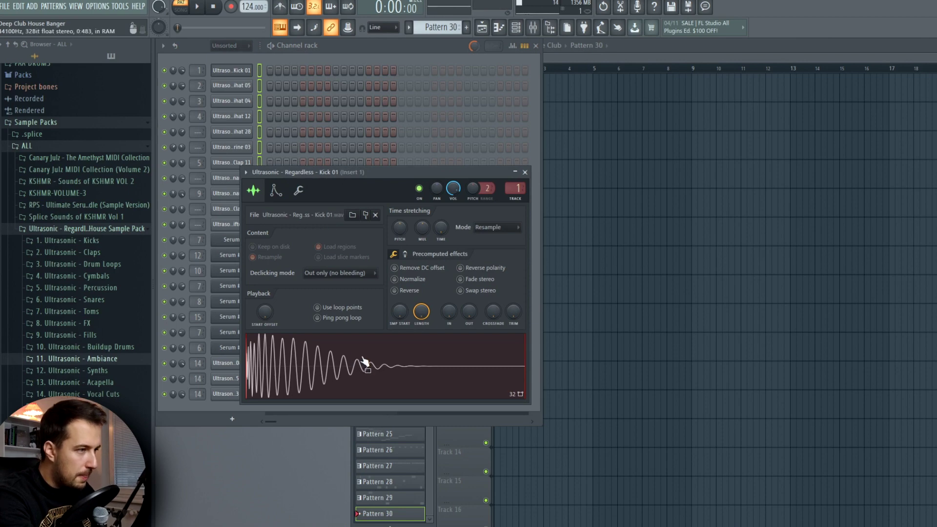
left_click(232, 69)
Lower the Hihat 05 volume envelope sustain so the hat decays quickly
left_click(232, 85)
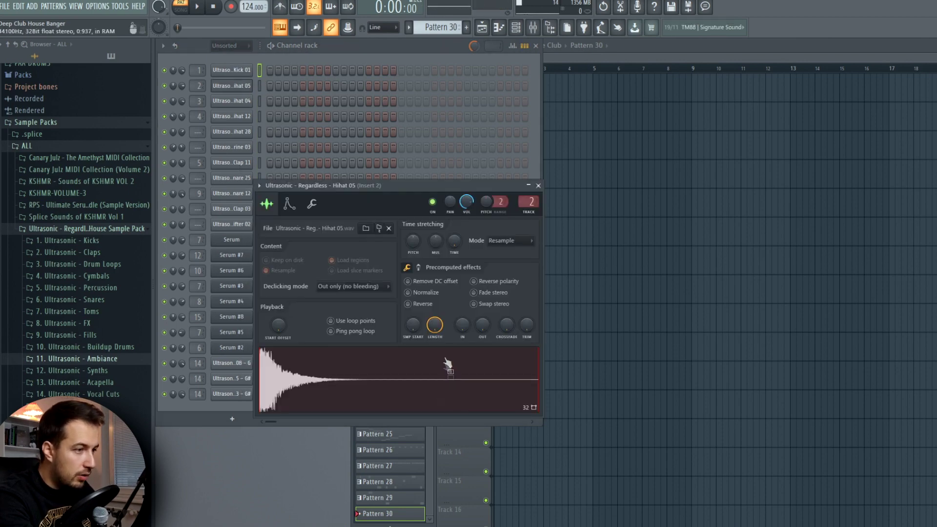
left_click(371, 373)
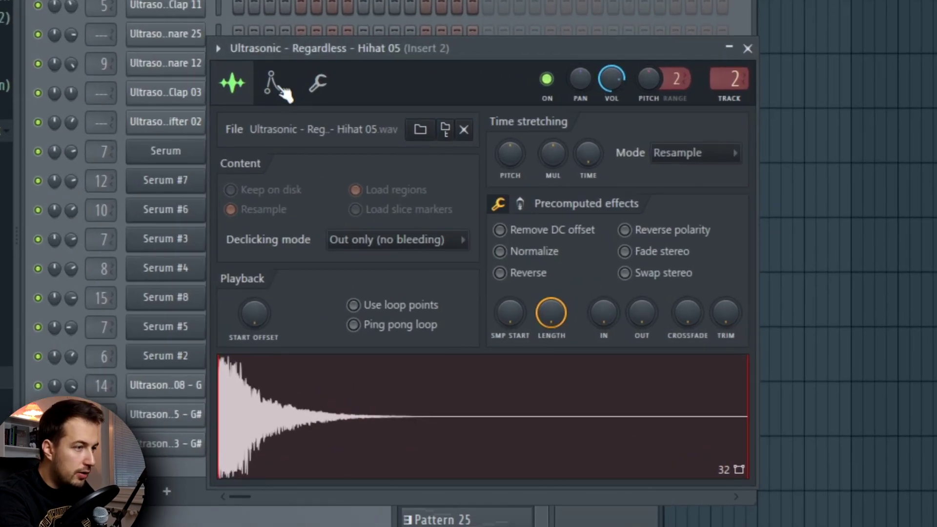
left_click(282, 90)
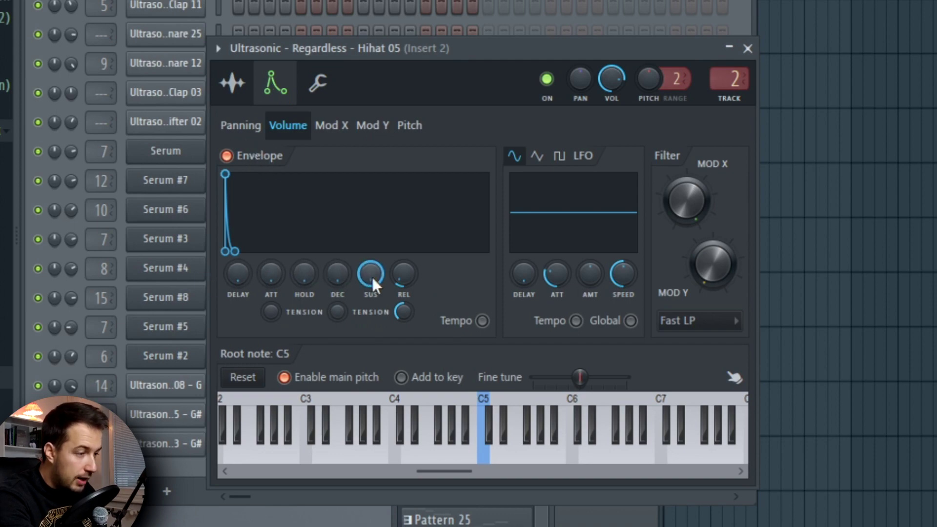
left_click_drag(372, 277, 372, 273)
left_click(232, 83)
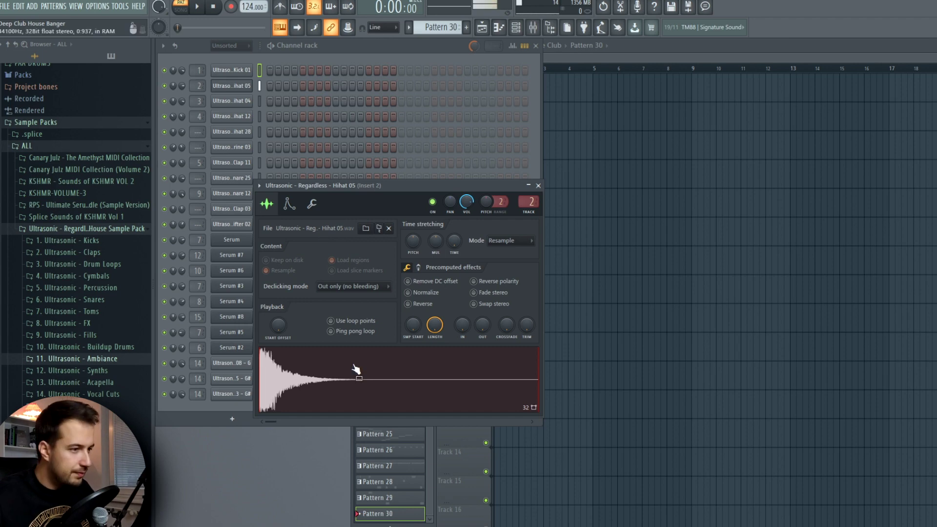
Fill Kick 01 on every fourth step and open Hihat 05's notes in the piano roll
right_click(246, 70)
left_click(396, 114)
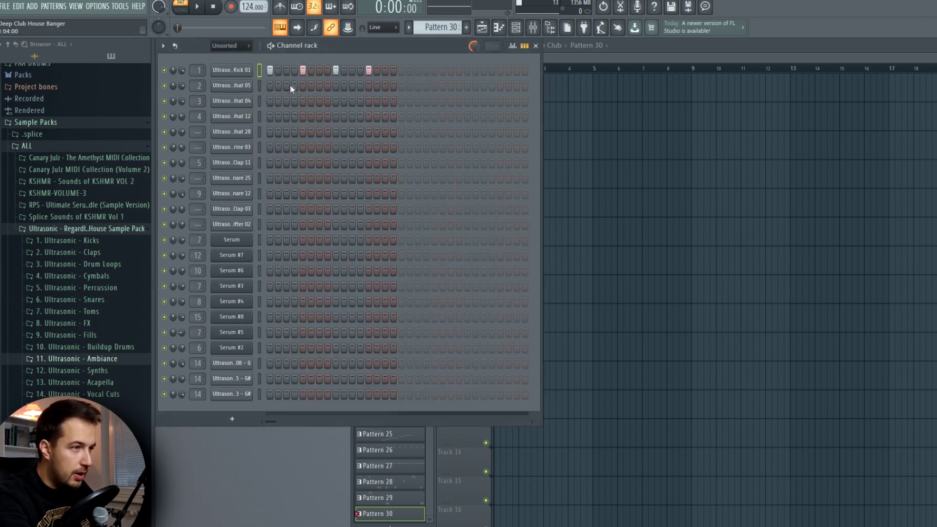
right_click(247, 85)
left_click(316, 89)
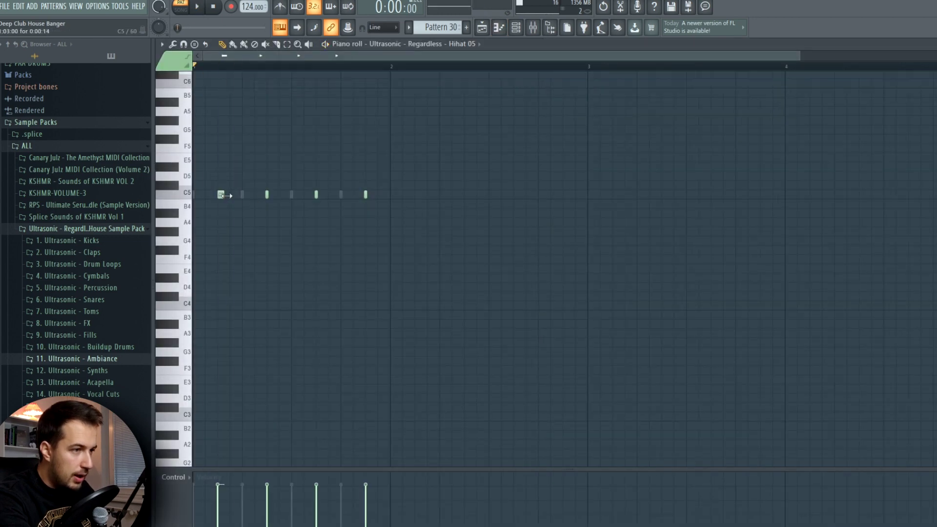
Lengthen the third, fourth and sixth Hihat 05 notes and audition the pattern
left_click_drag(268, 195, 324, 197)
left_click_drag(366, 195, 380, 195)
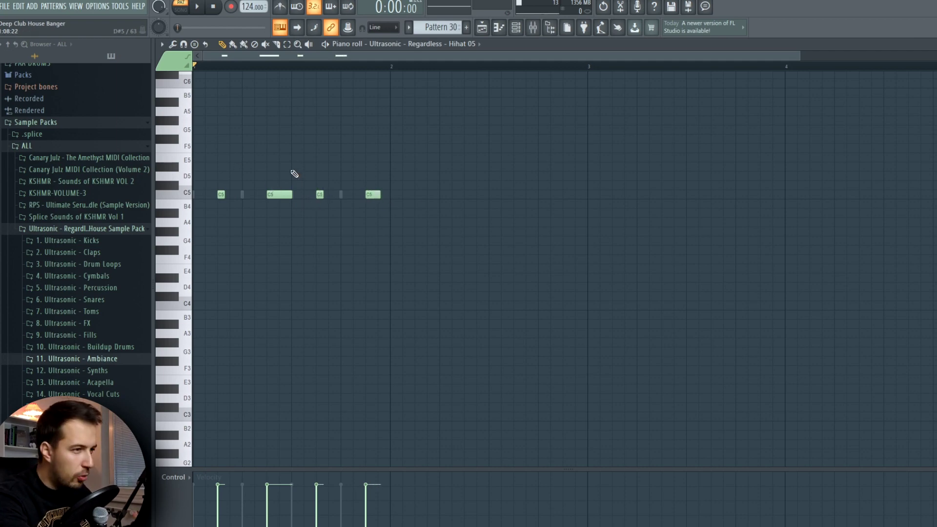
key("space")
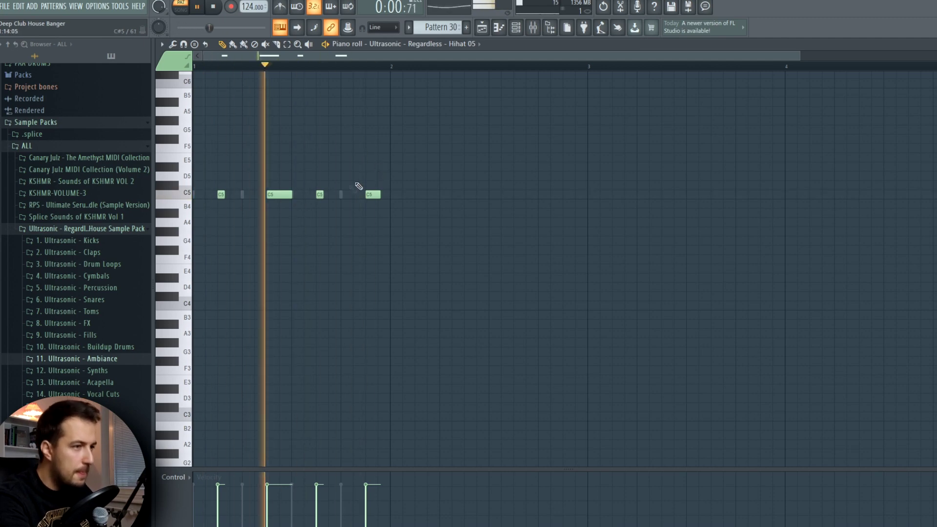
key("space")
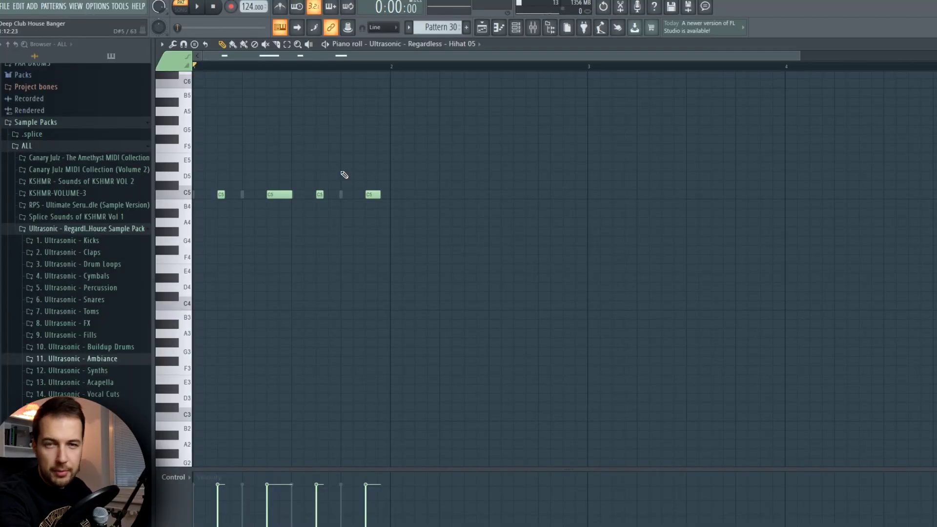
key("F7")
Add Hihat 12 hits on steps 2 and 8, auditioning the pattern
left_click(246, 118)
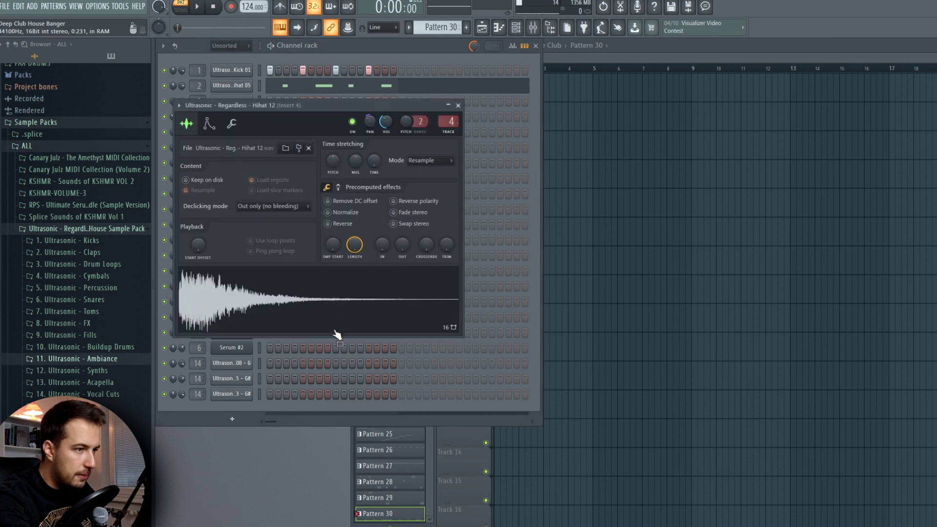
key("Escape")
left_click(278, 117)
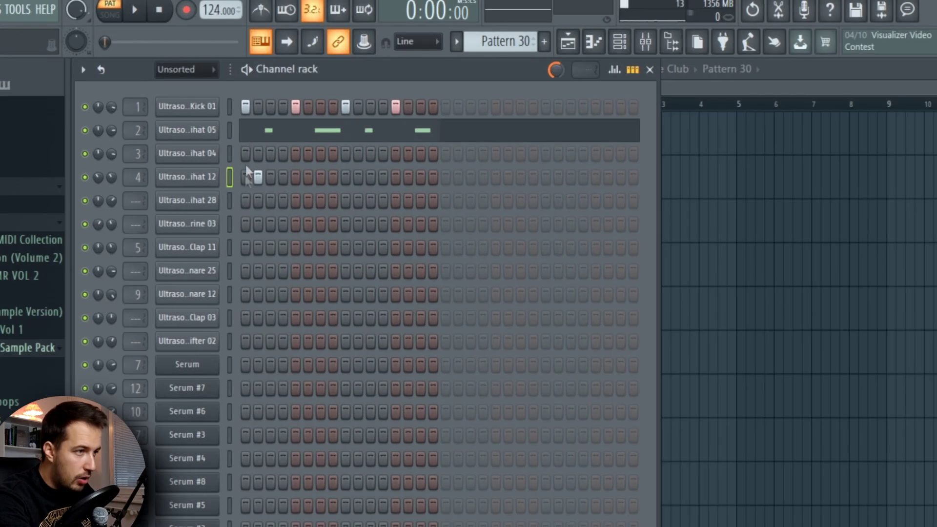
key("space")
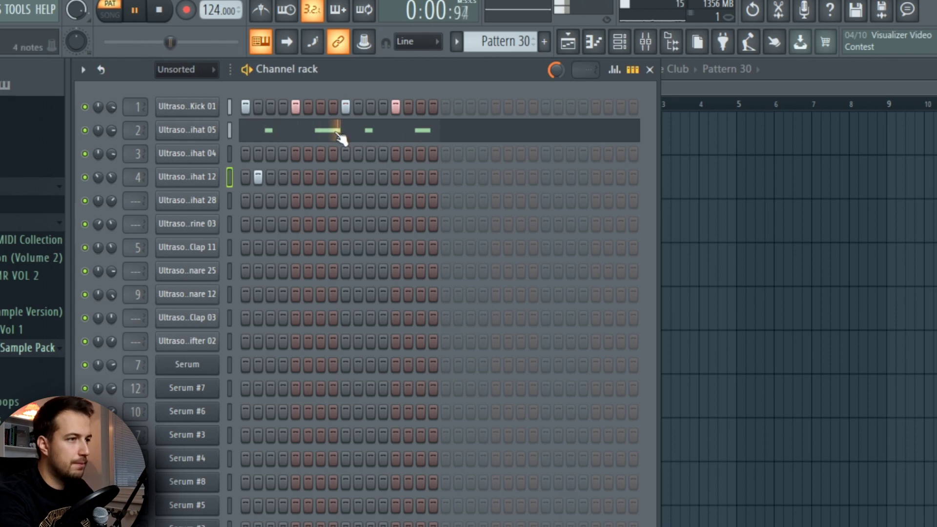
key("space")
left_click(333, 177)
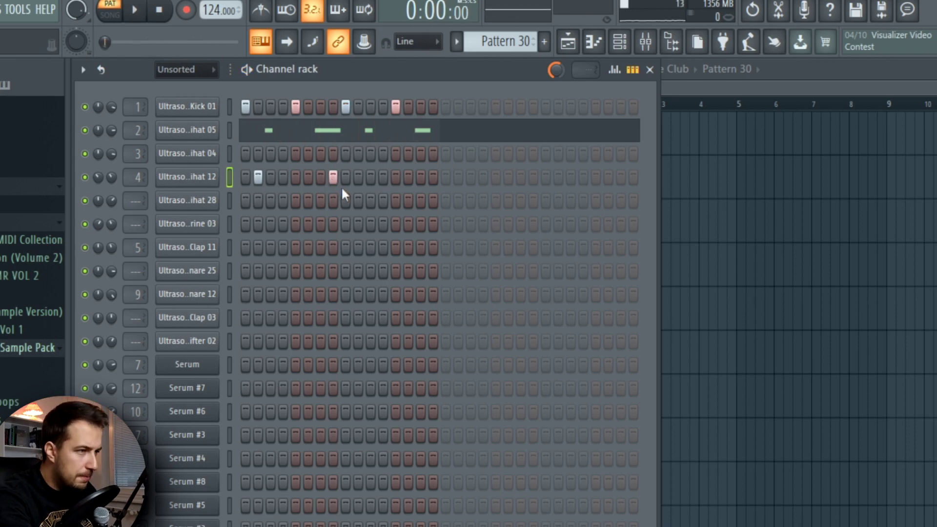
key("space")
key("space")
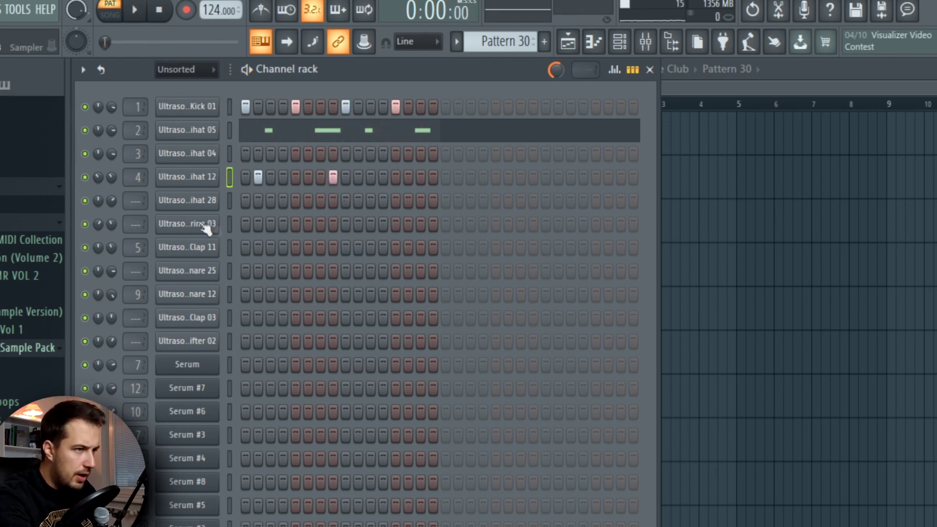
Add Tambourine 03 hits on steps 5 and 13 and play the groove
left_click(205, 225)
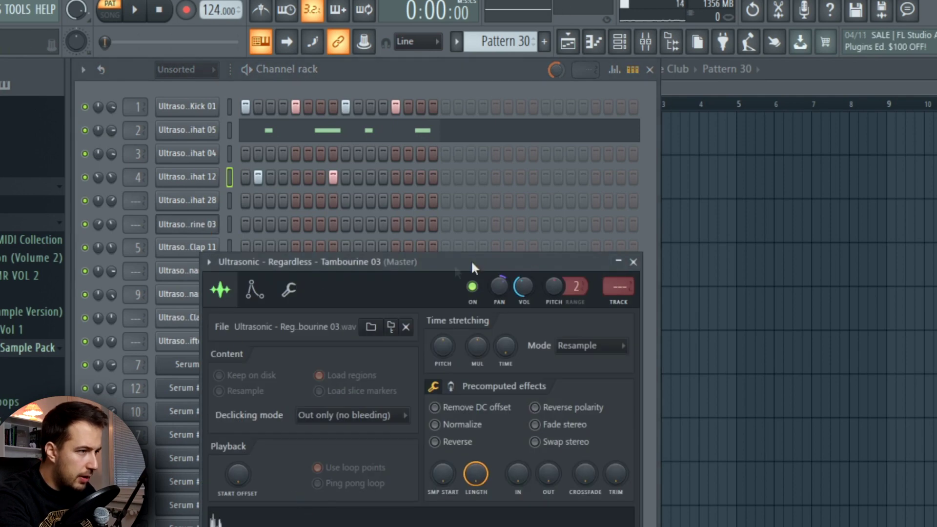
left_click(633, 263)
left_click(296, 224)
key("space")
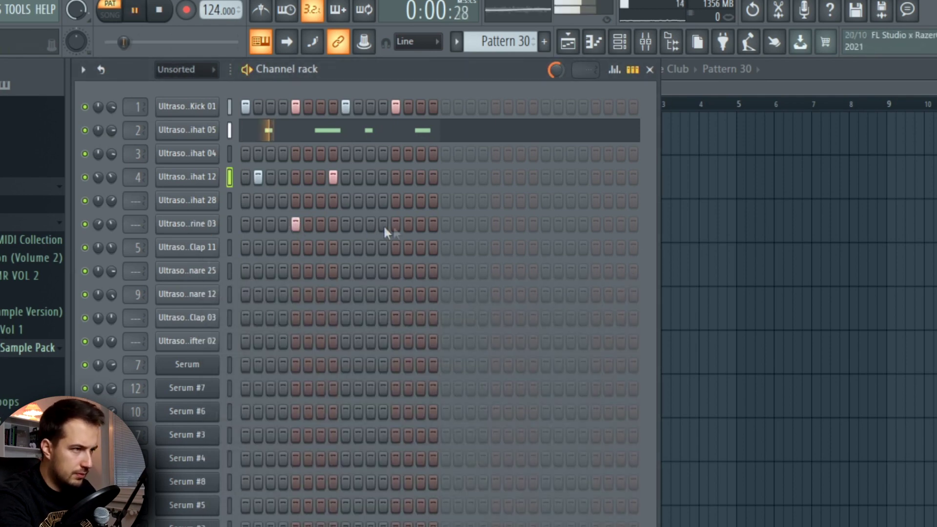
left_click(396, 223)
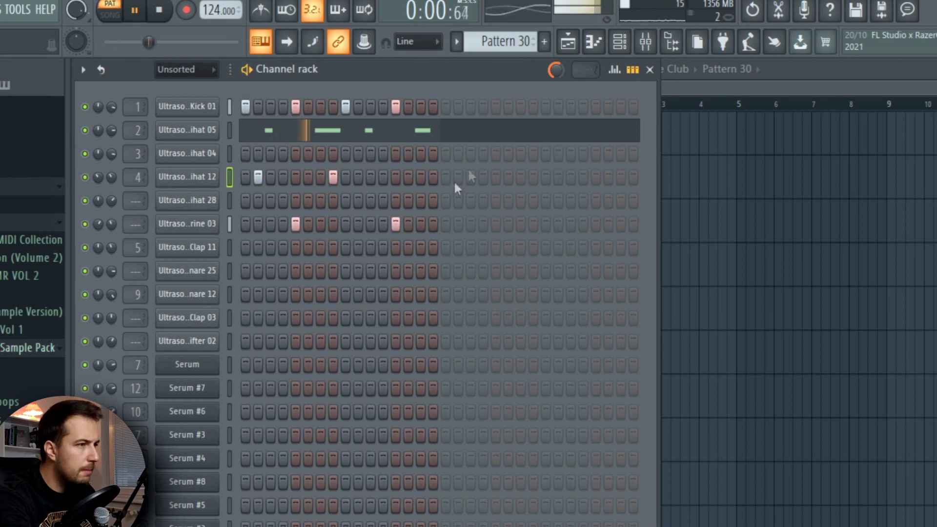
key("space")
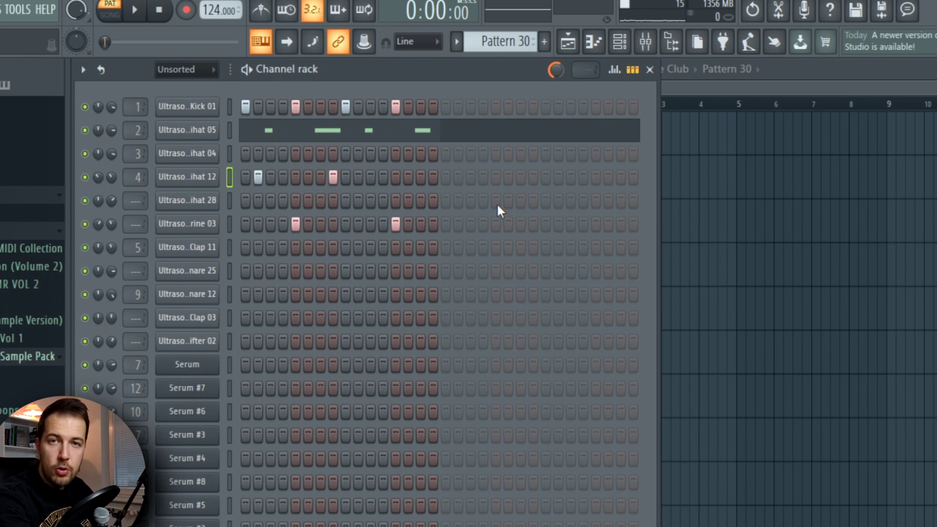
Play through Patterns 1 and 2, finishing on Pattern 3 with playback stopped
key("1")
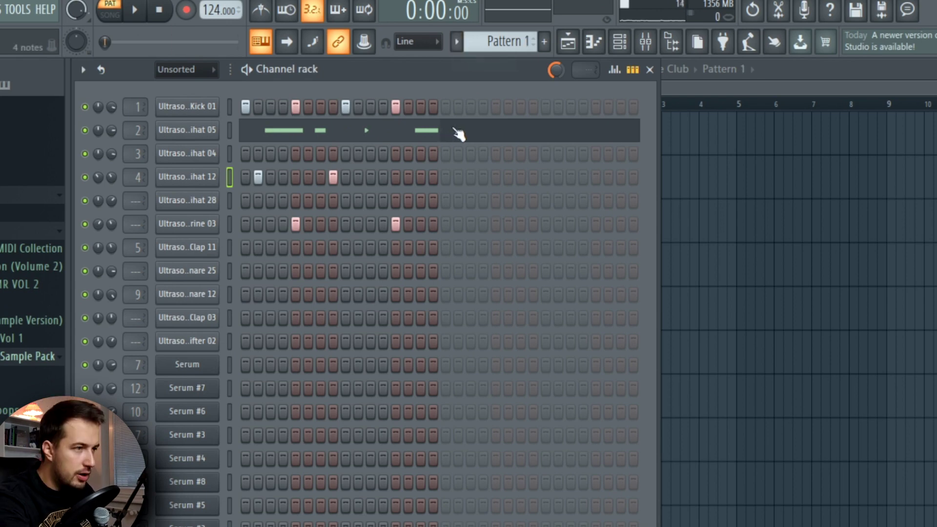
key("space")
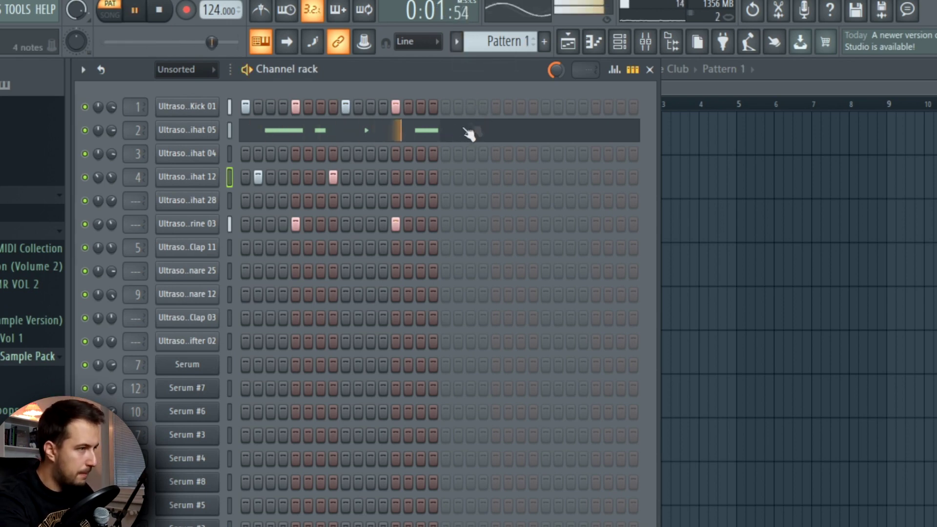
key("space")
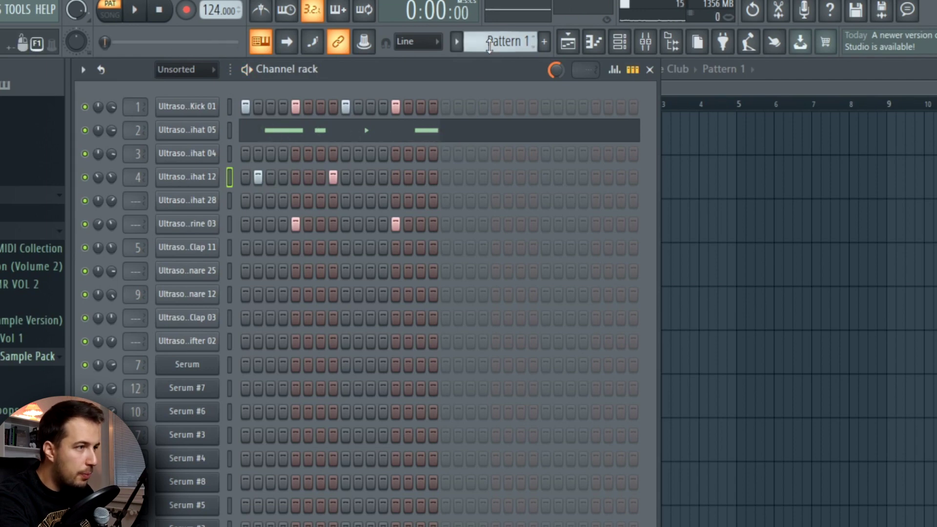
key("2")
key("space")
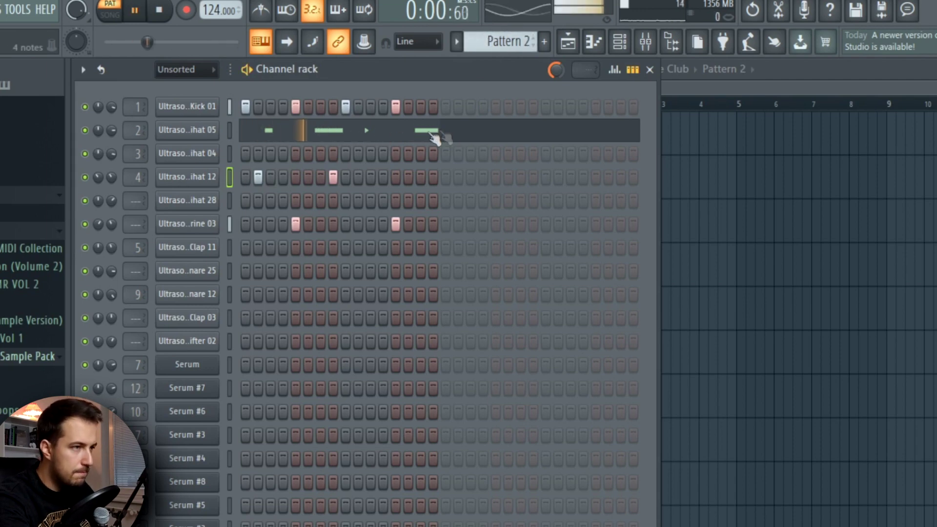
key("3")
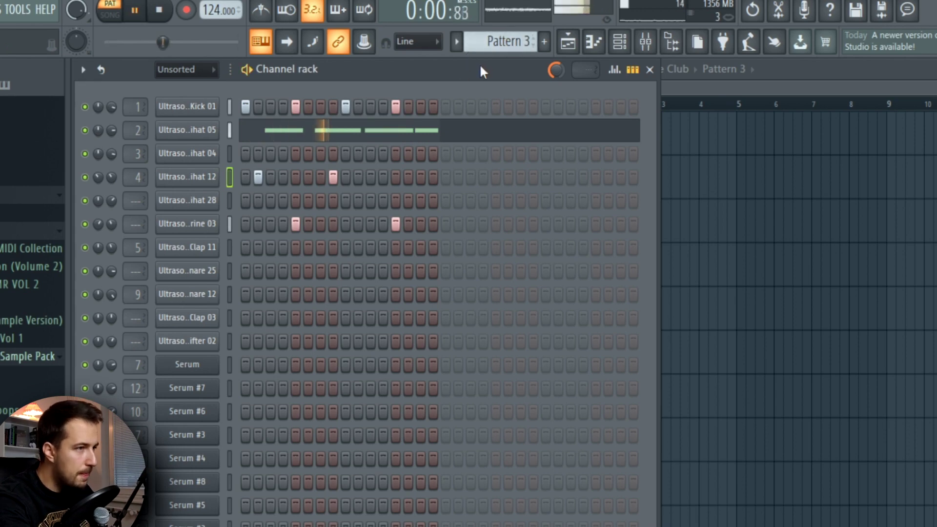
key("space")
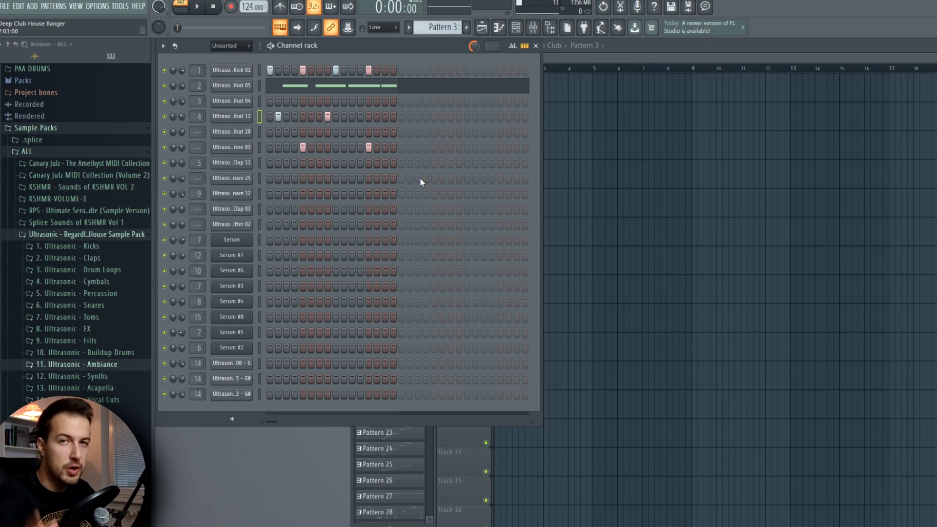
In Pattern 9, fill Kick 01 on every fourth step and start playback
key("9")
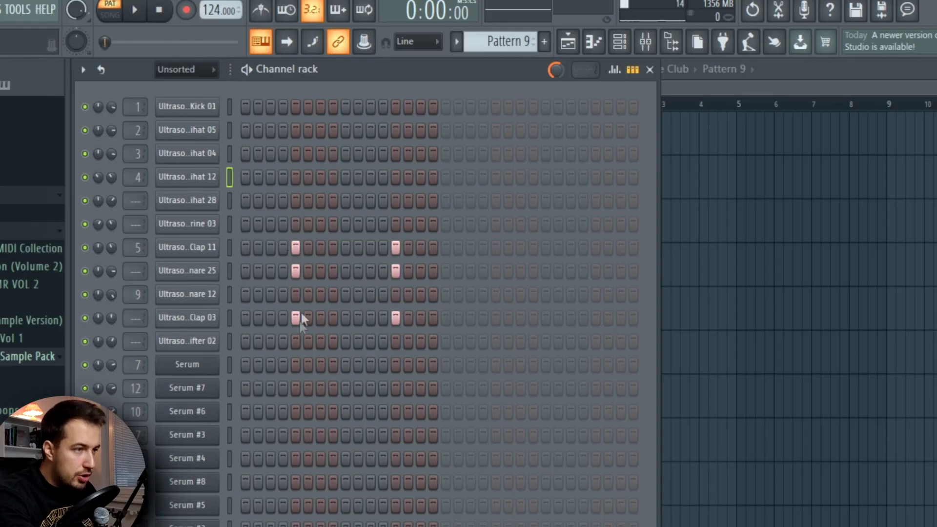
right_click(213, 107)
left_click(391, 178)
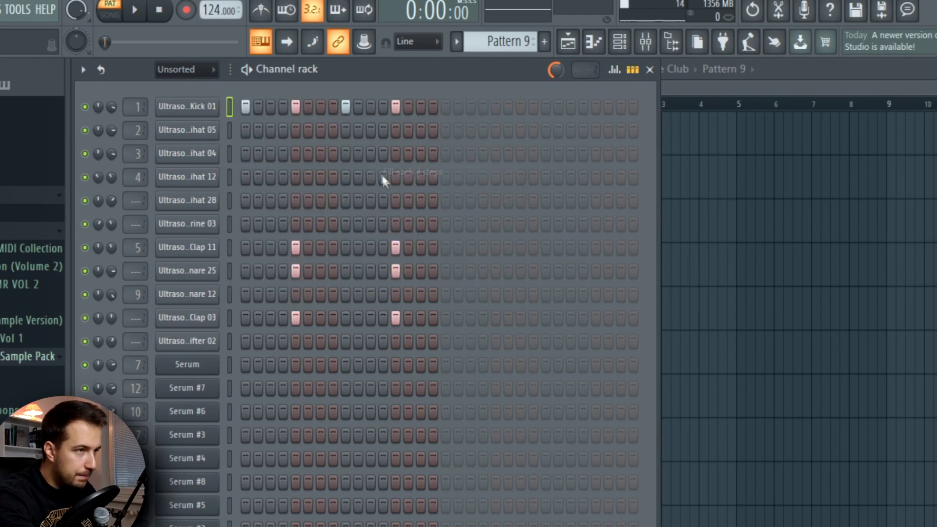
key("space")
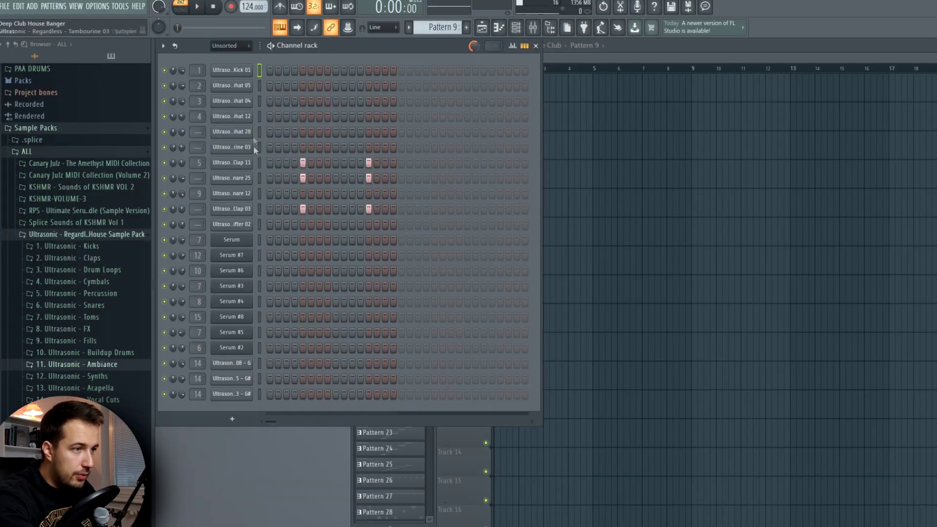
Retune the Snare 25 sample to -500 cents and audition Pattern 9
left_click(187, 247)
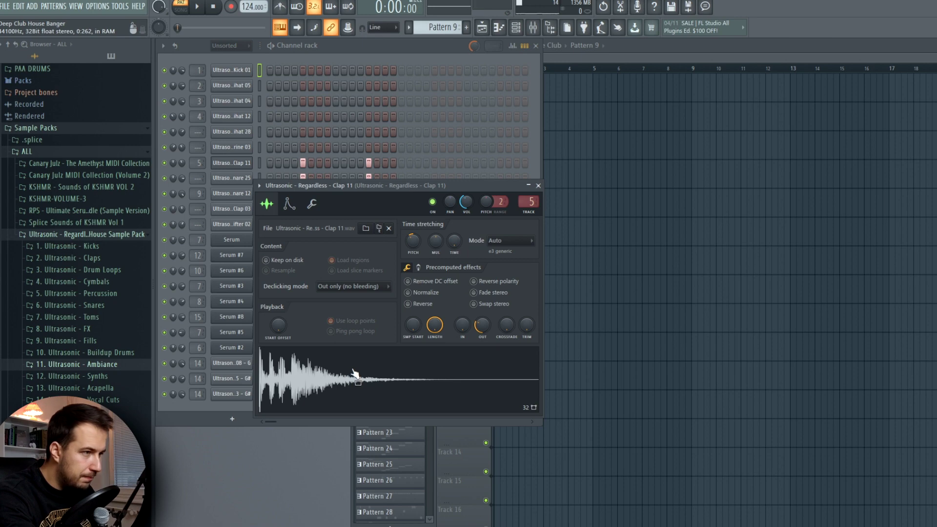
key("Down")
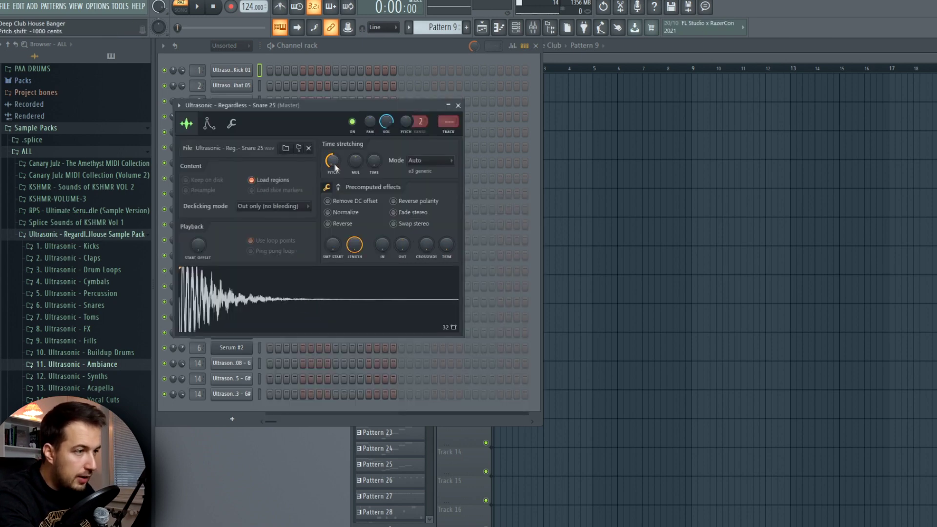
left_click_drag(334, 163, 308, 164)
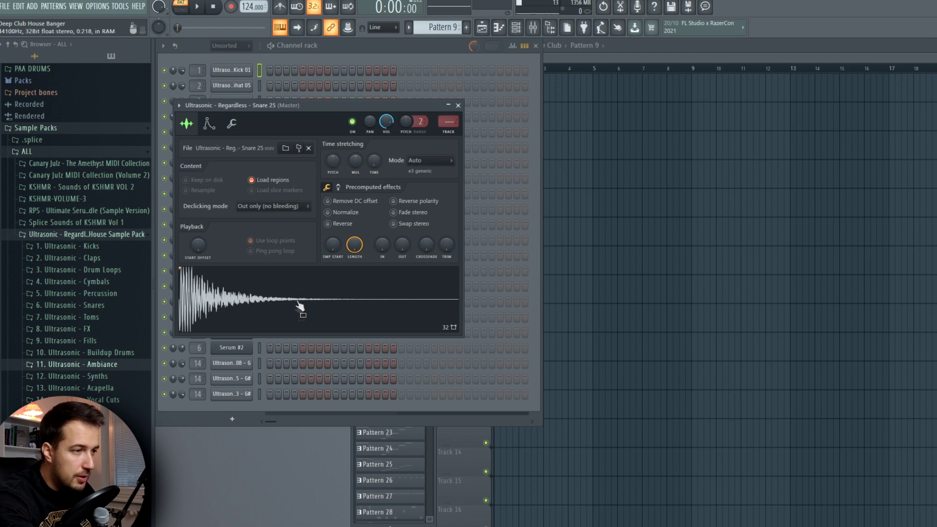
left_click_drag(333, 161, 332, 171)
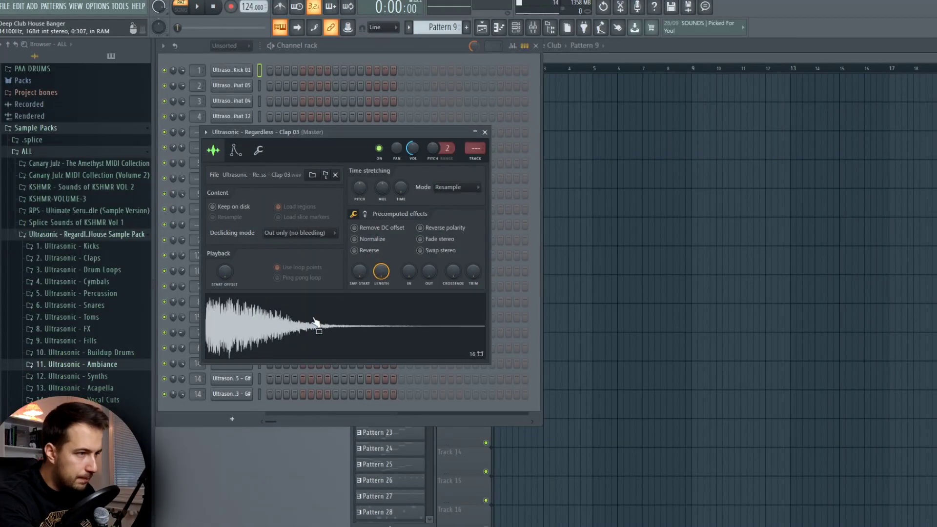
key("Escape")
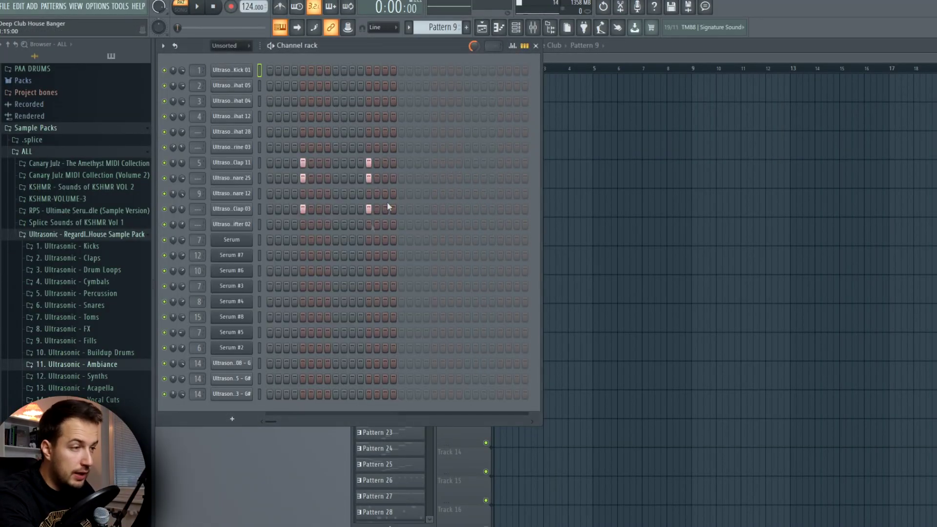
key("space")
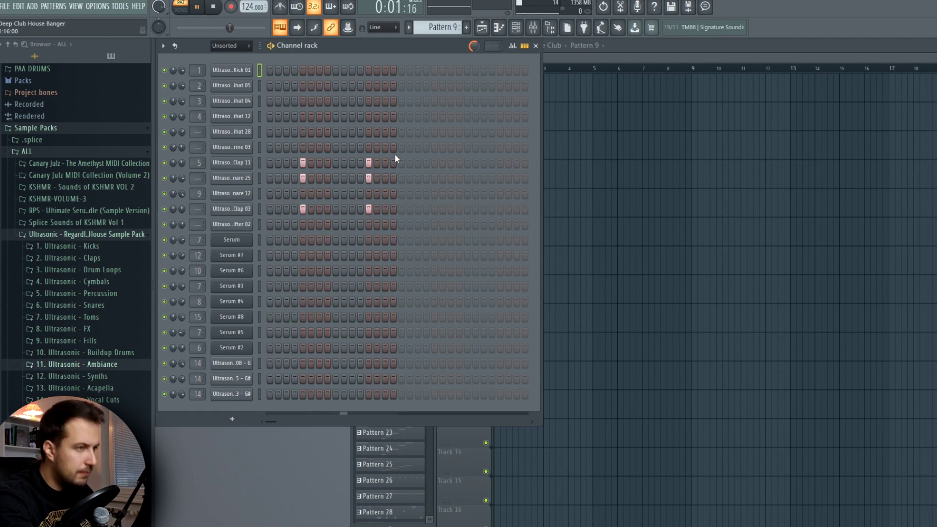
key("space")
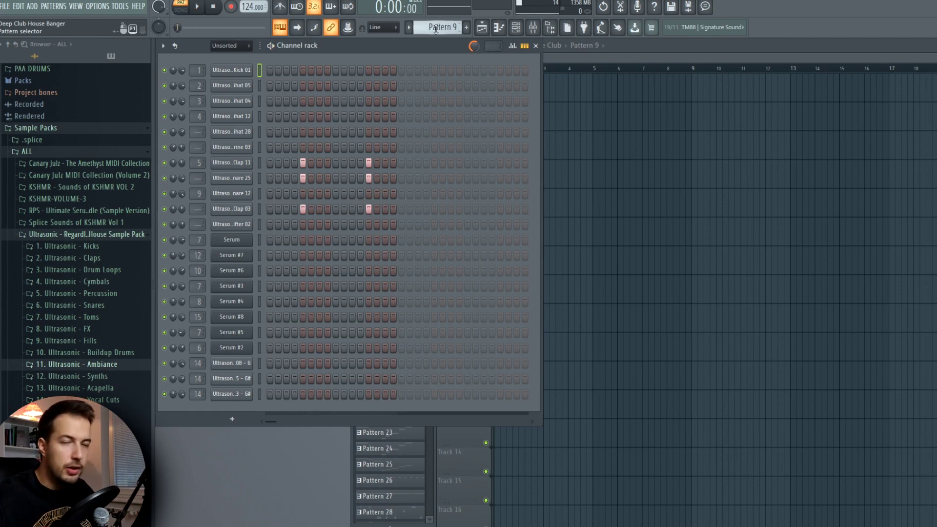
Select Pattern 8 and play its snare roll
scroll(435, 27, "down", 1)
left_click(232, 193)
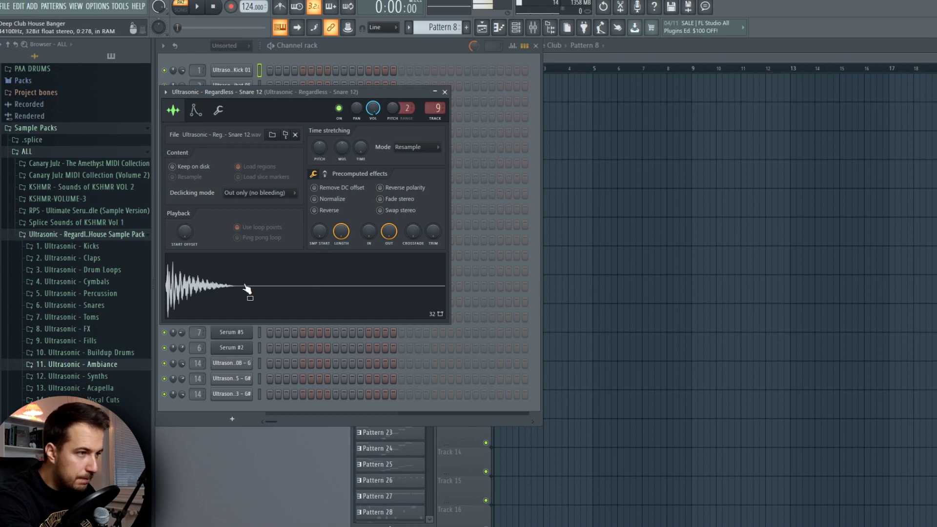
left_click(326, 195)
key("space")
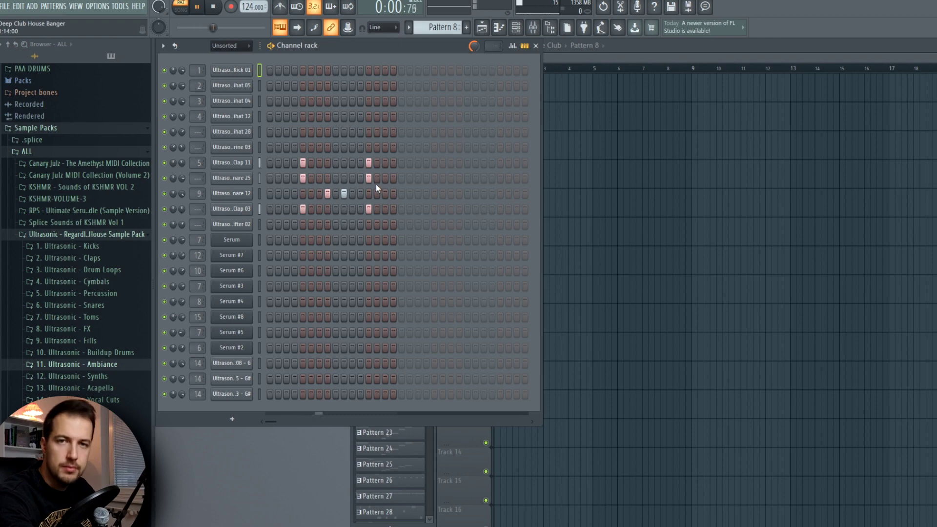
key("space")
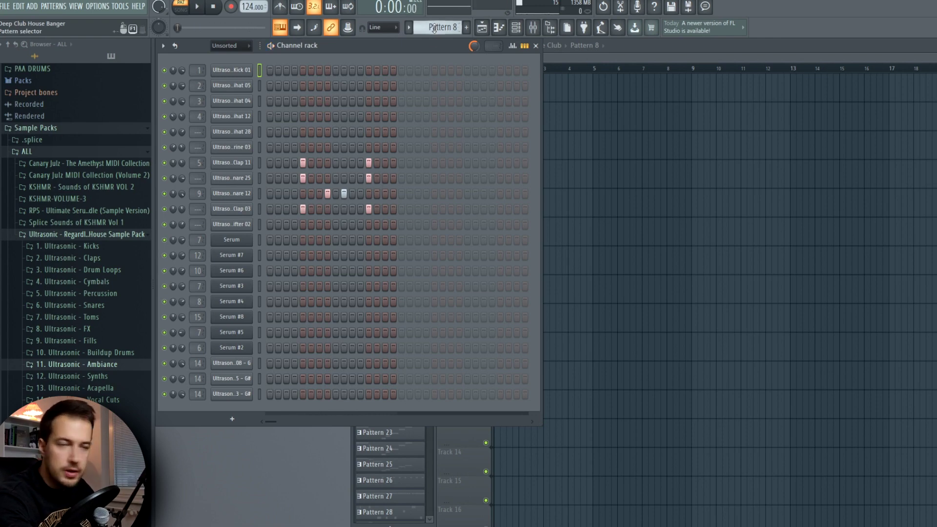
scroll(435, 28, "down", 2)
Draw four short C5 snare notes into the Pattern 10 Snare 12 roll
key("space")
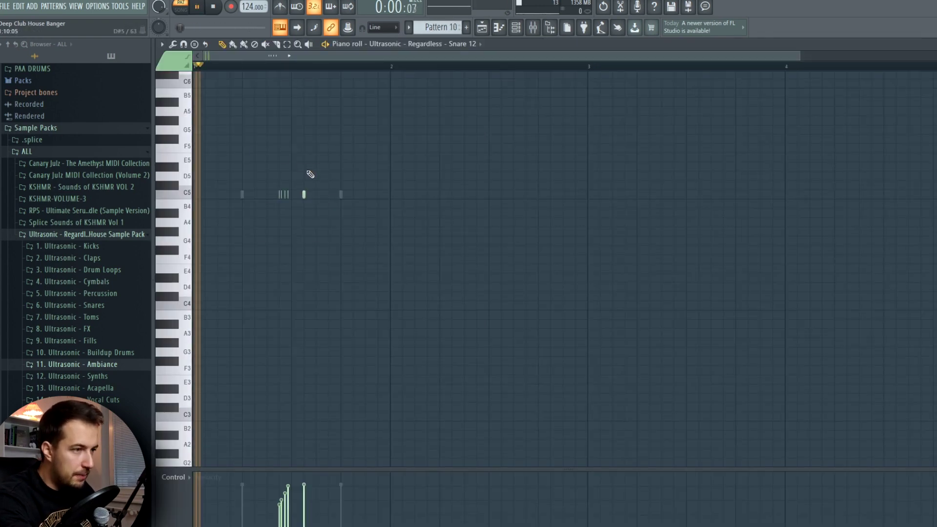
key("space")
scroll(277, 69, "up", 2)
scroll(277, 68, "up", 3)
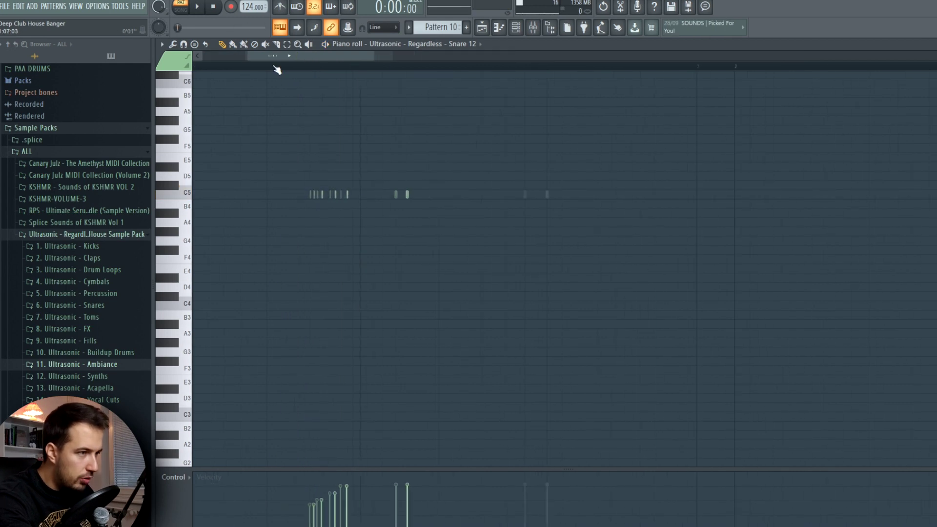
mouse_move(390, 198)
left_mouse_down()
mouse_move(459, 194)
mouse_move(390, 195)
left_mouse_up()
left_click(401, 195)
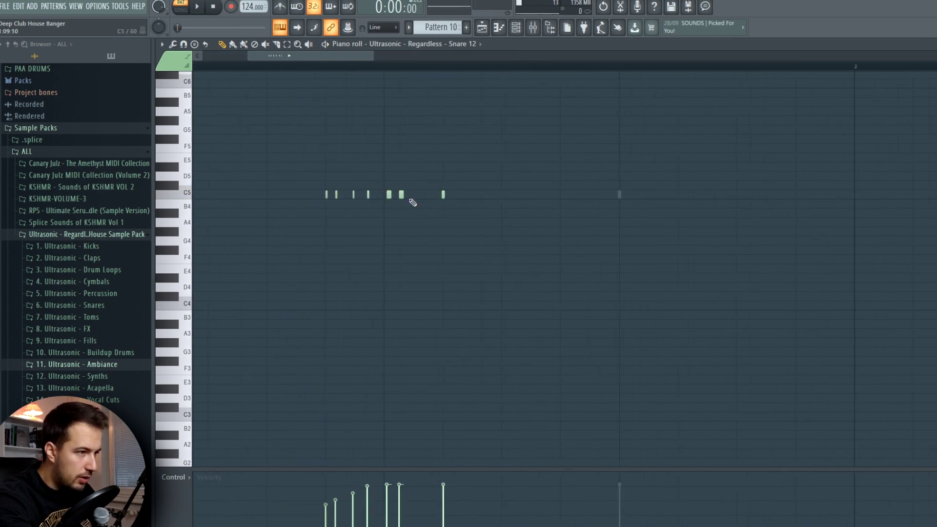
left_click(411, 195)
left_click(421, 195)
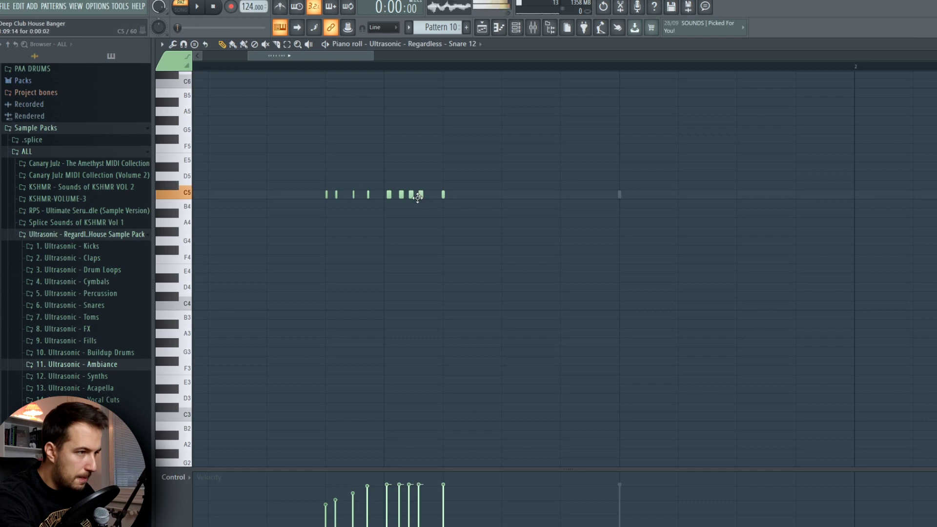
Delete those four C5 notes to leave a gap, then play the roll back
right_click(388, 195)
right_click(401, 195)
right_click(411, 194)
right_click(421, 195)
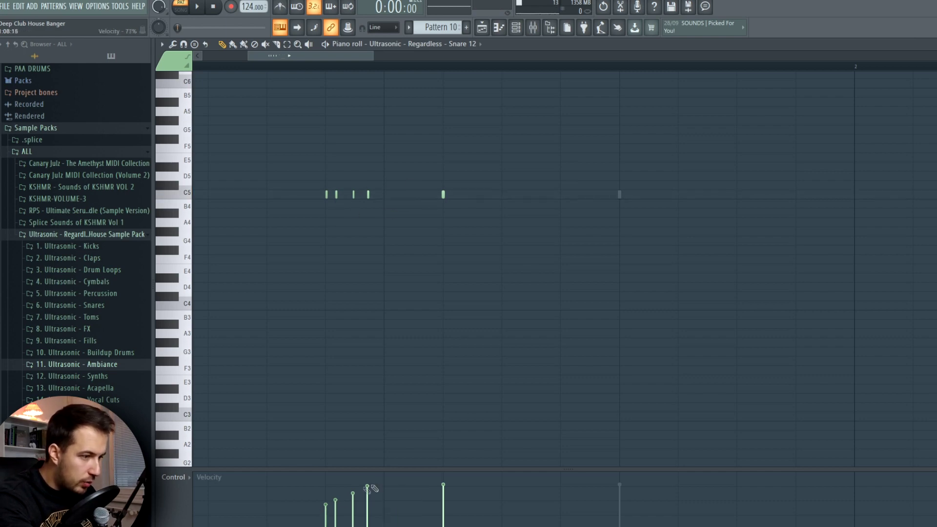
key("space")
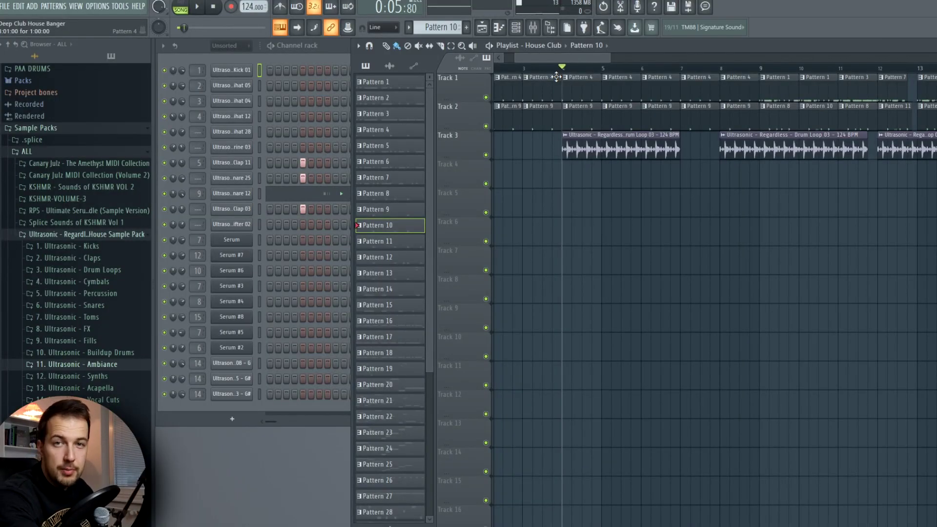
Unmute Tracks 1 and 2 and play the song from bar 9
key("space")
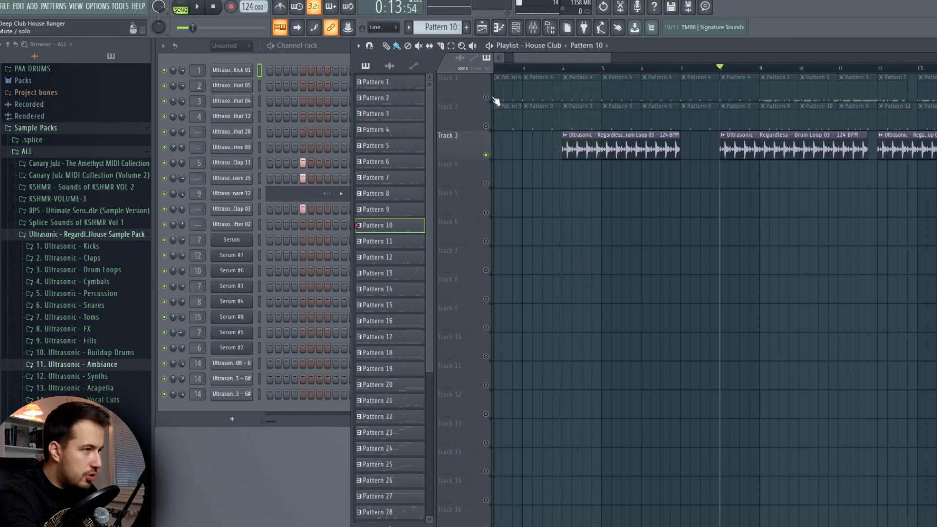
left_click(486, 126)
left_click(485, 97)
left_click_drag(597, 59, 606, 60)
left_click(710, 68)
key("space")
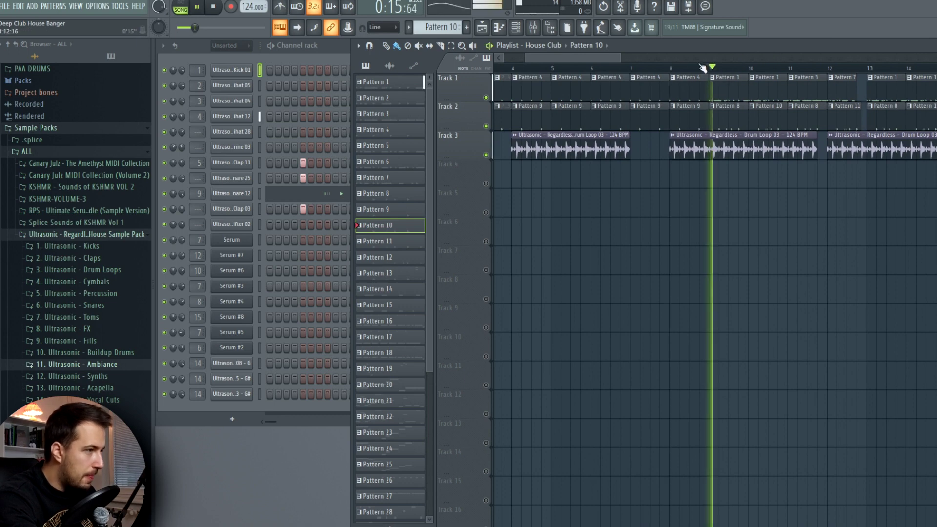
left_click_drag(599, 58, 624, 67)
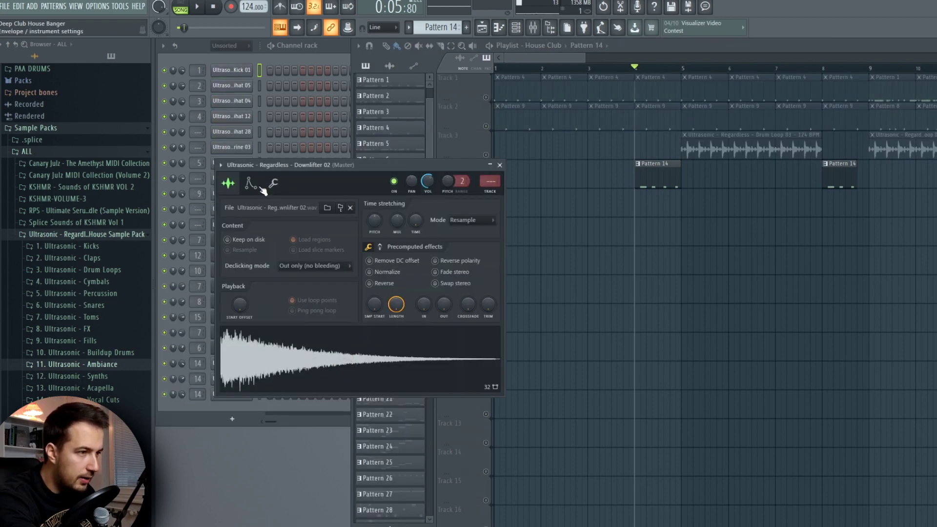
Preview Downlifter 02 on two keyboard notes and audition its pattern
left_click(250, 183)
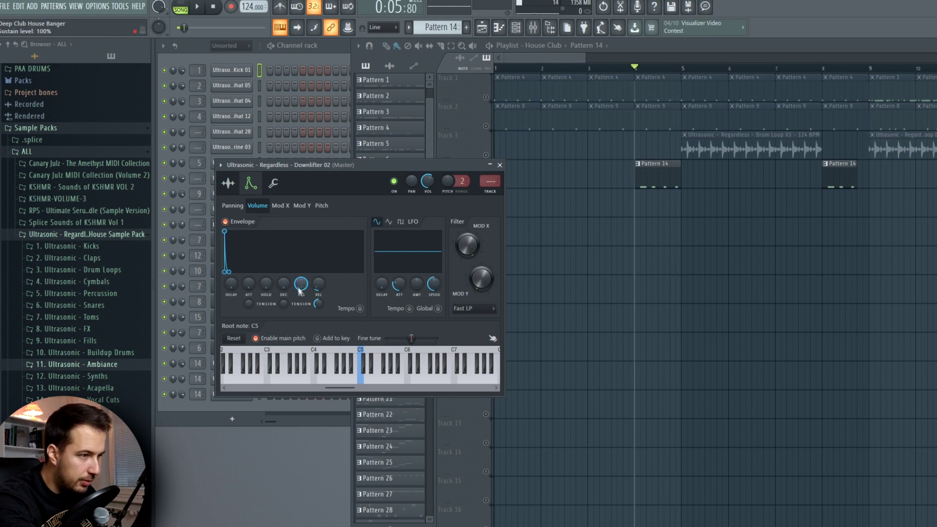
left_click(370, 382)
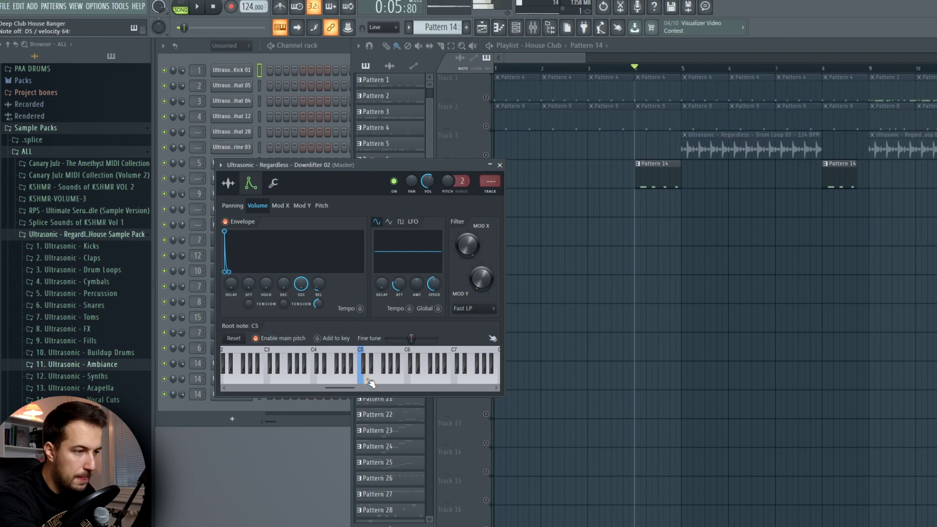
left_click(327, 382)
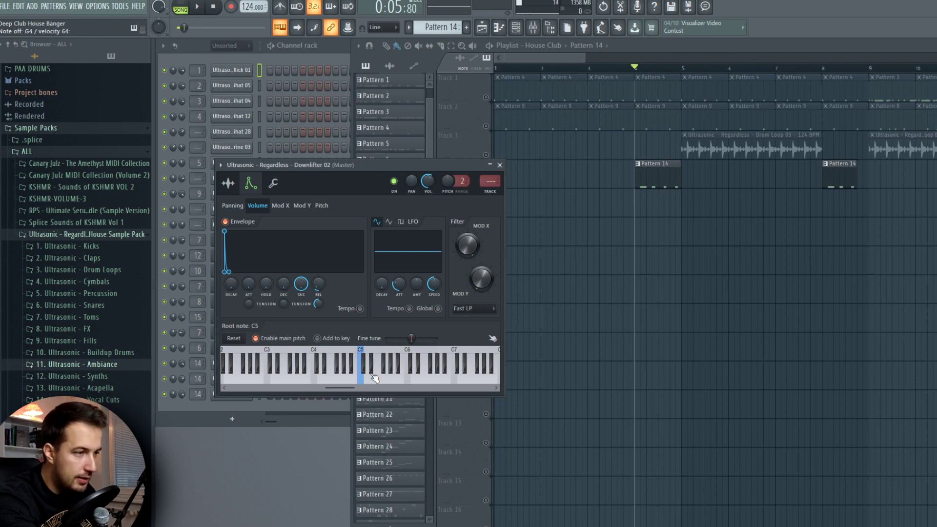
left_click(500, 165)
key("space")
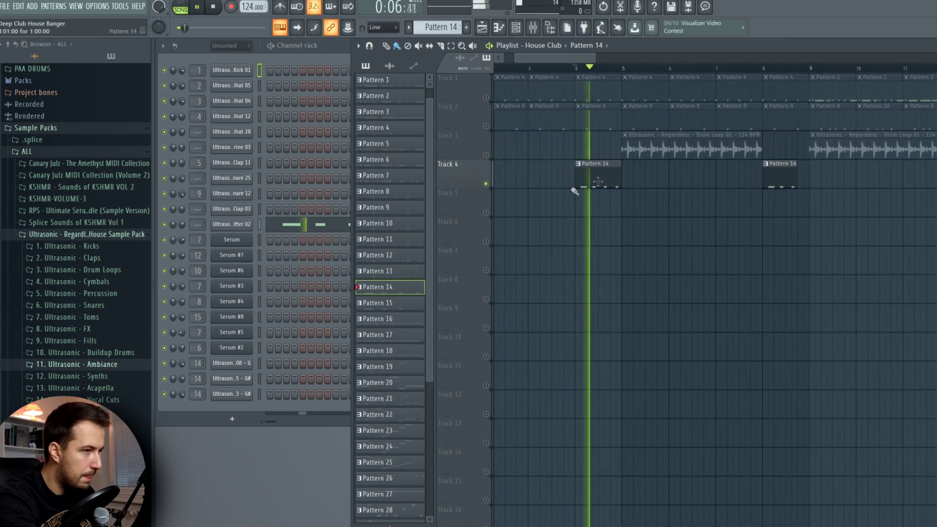
left_click(315, 224)
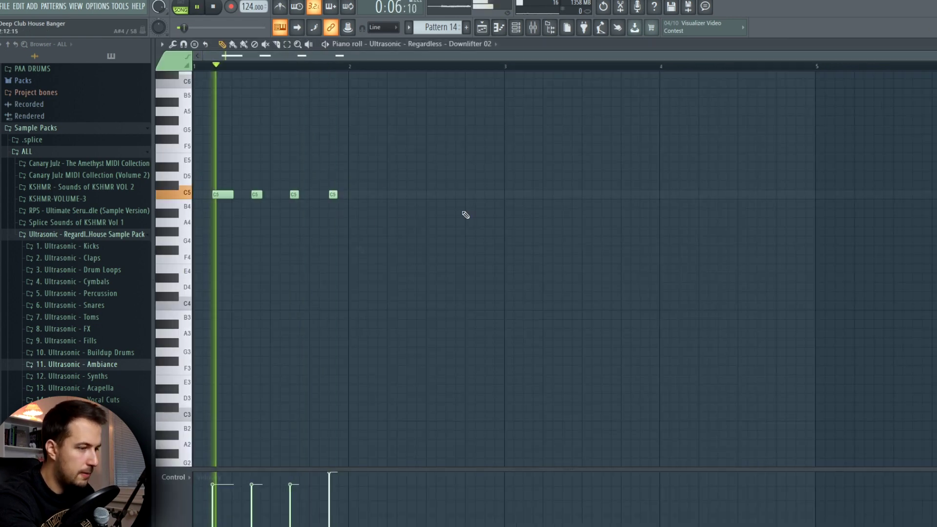
key("space")
key("F7")
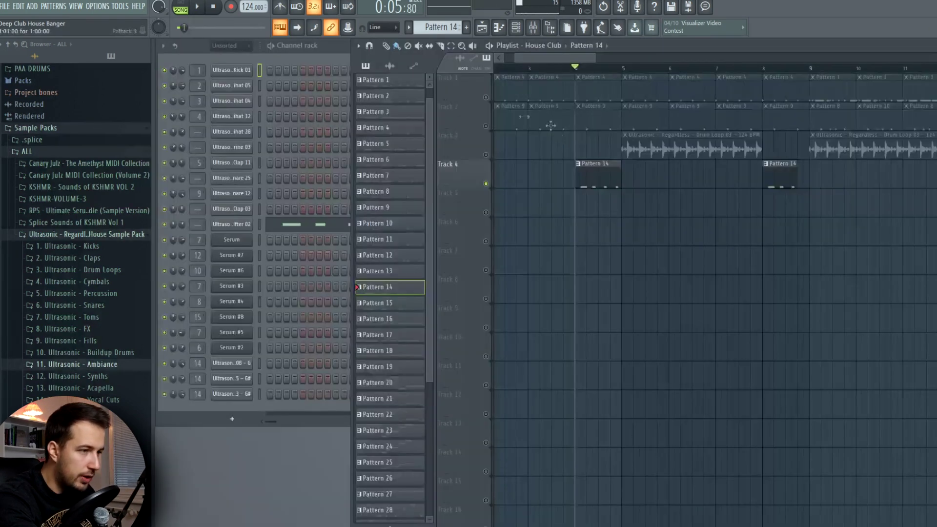
Unmute Tracks 1, 2 and 3 and play the song with the downlifter
left_click(487, 97)
left_click(486, 126)
left_click(486, 155)
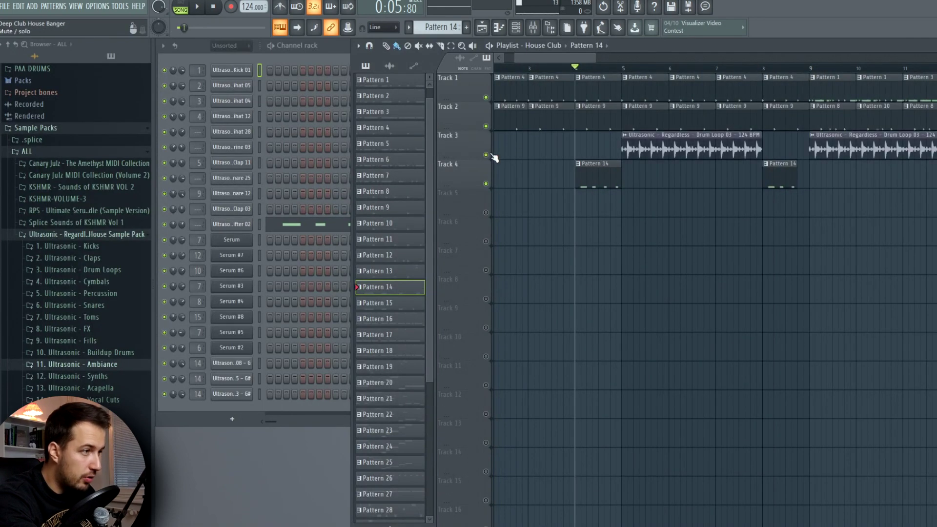
key("space")
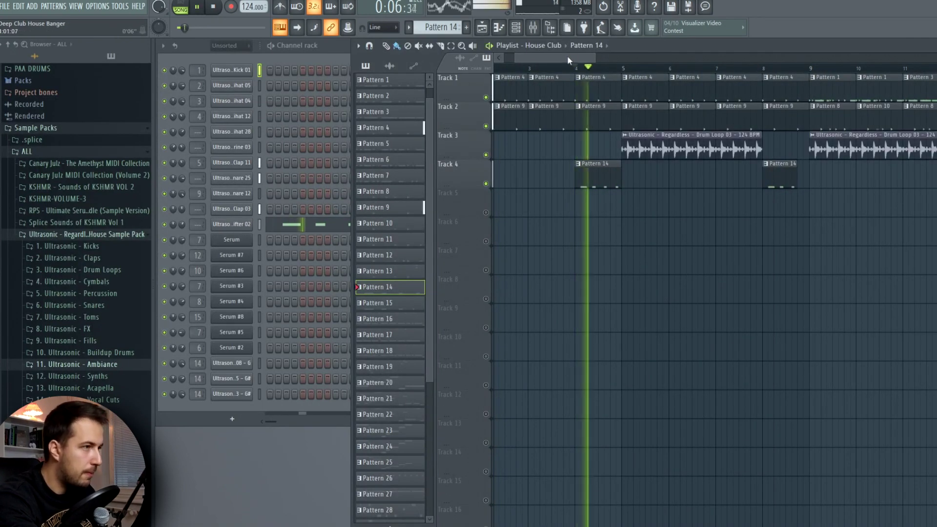
left_click_drag(572, 59, 580, 65)
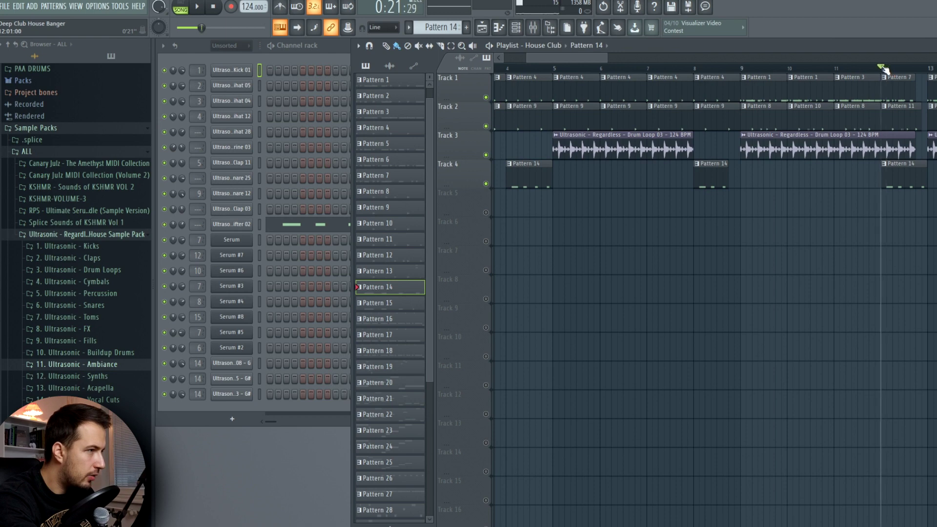
left_click_drag(584, 53, 606, 59)
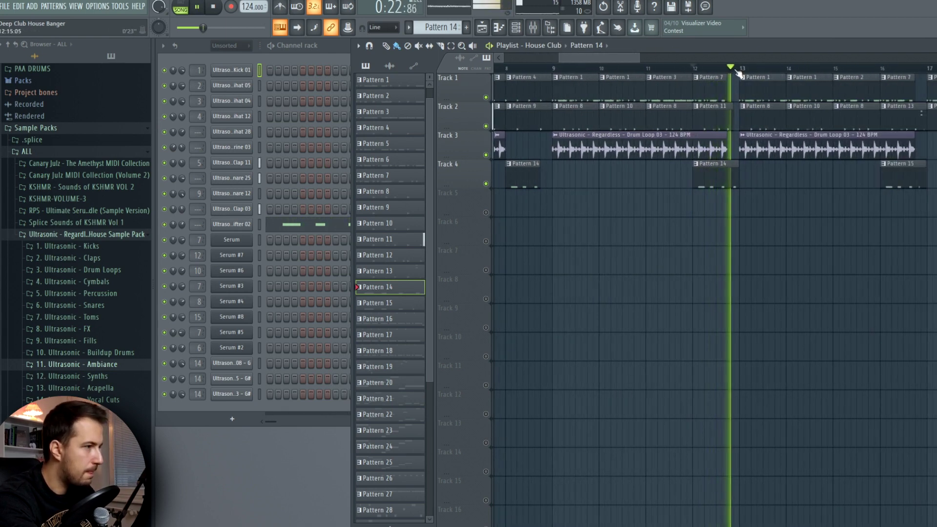
key("space")
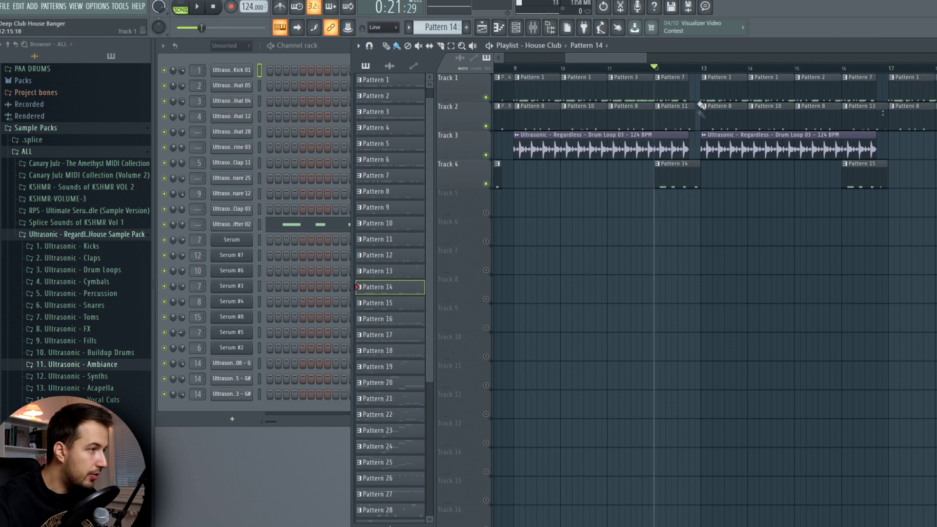
left_click_drag(601, 60, 580, 60)
left_click(667, 68)
scroll(584, 91, "left", 1)
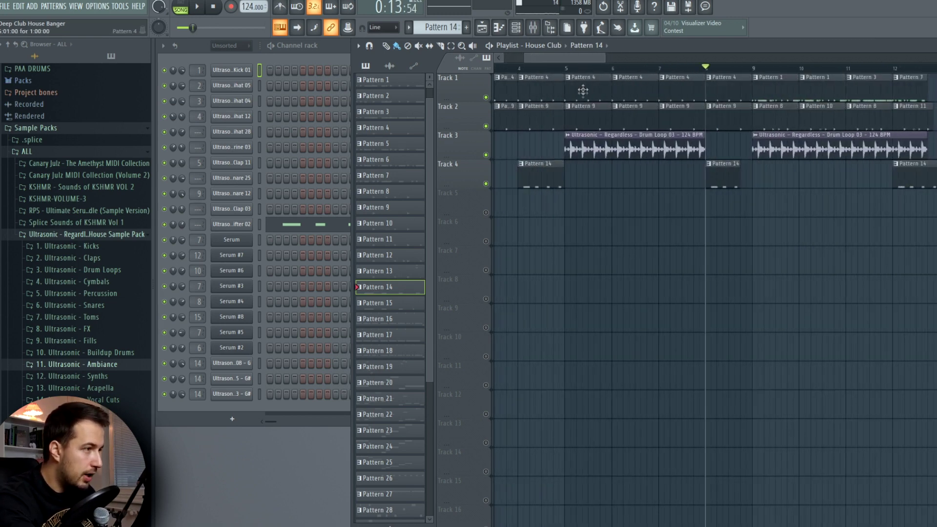
scroll(602, 57, "right", 1)
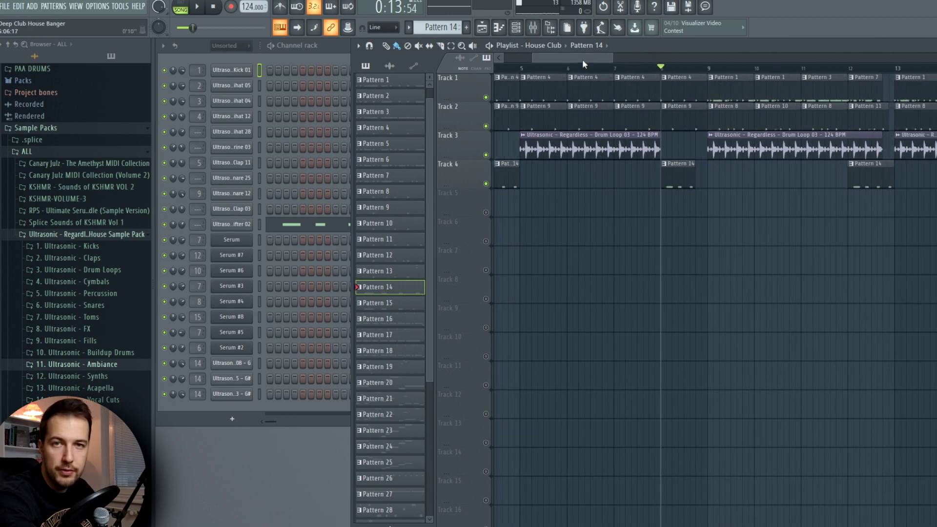
left_click_drag(583, 59, 625, 59)
left_click(634, 68)
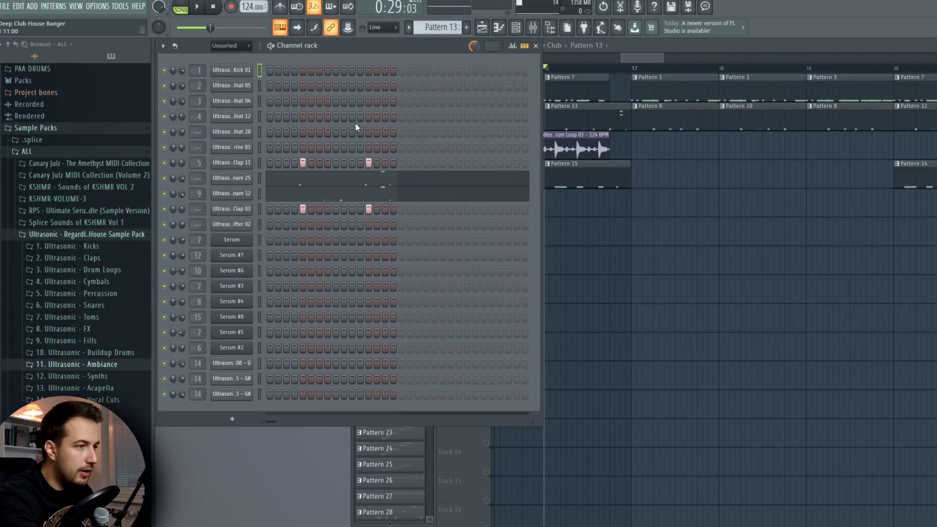
Show Note pan in Snare 25's piano roll and pan the last high snare note 98% right
left_click(398, 186)
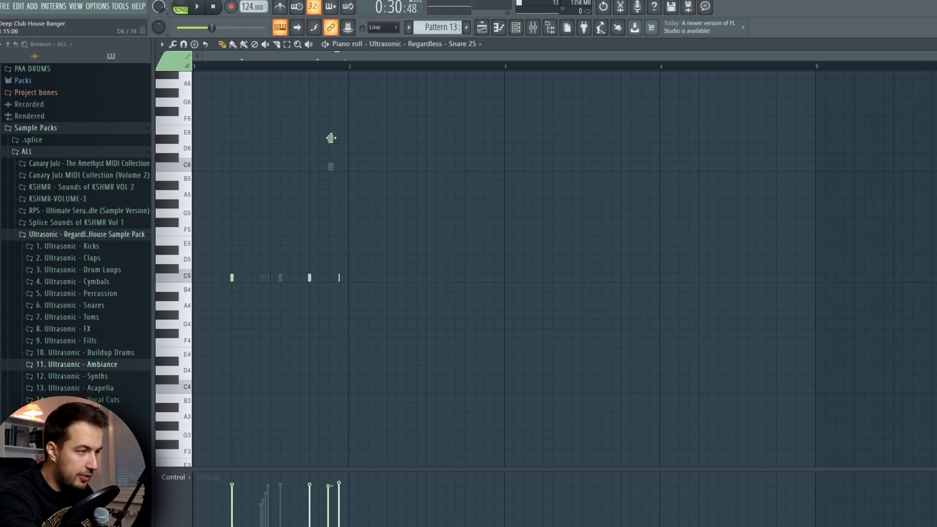
left_click(177, 489)
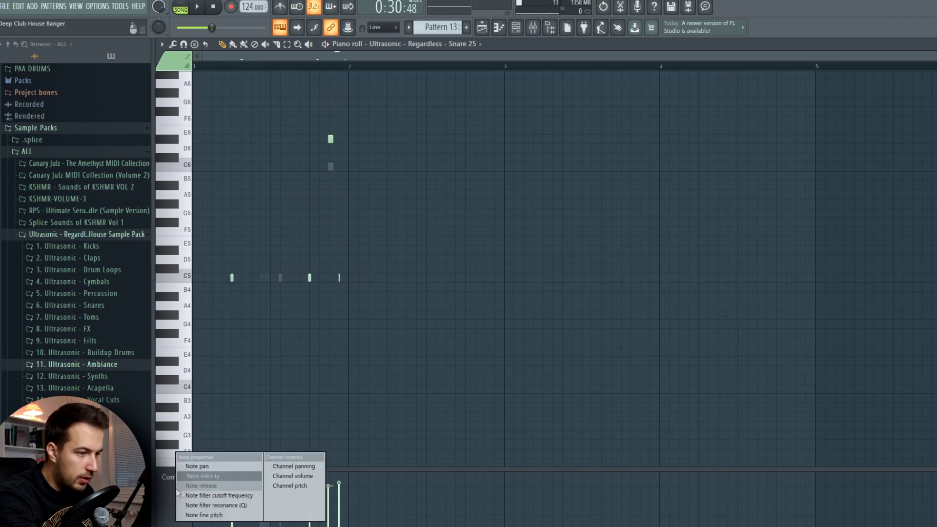
left_click(215, 467)
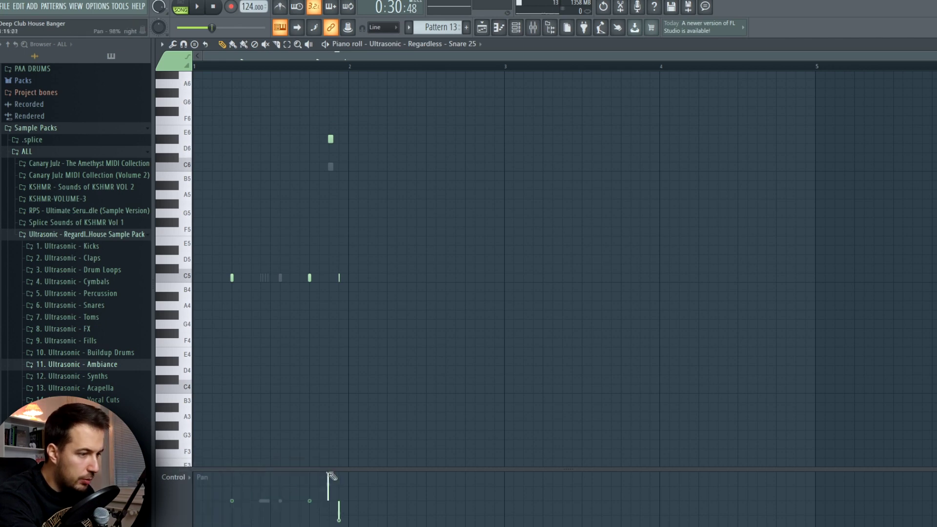
key("space")
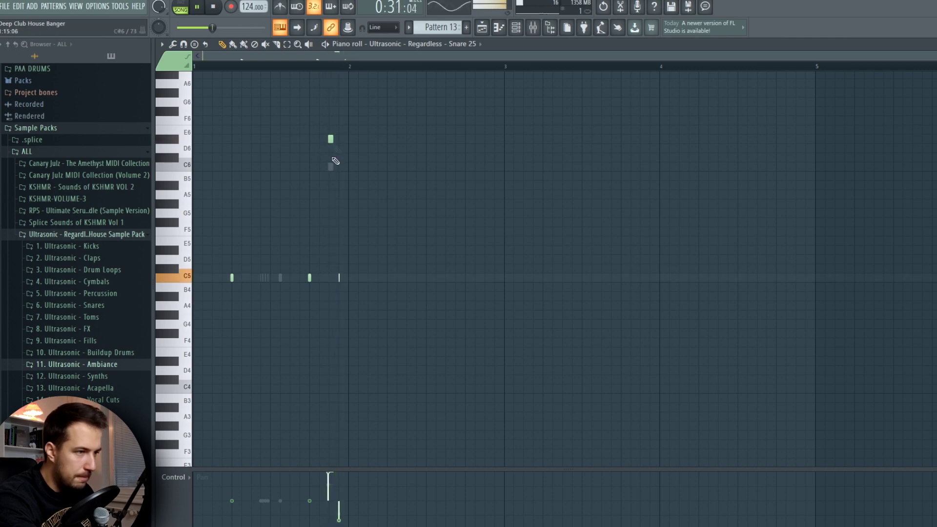
key("space")
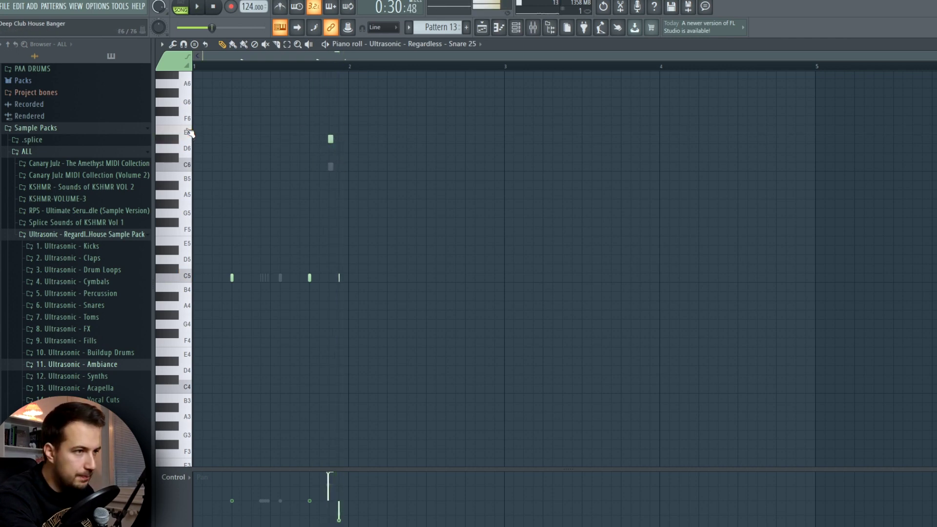
left_click_drag(184, 102, 186, 80)
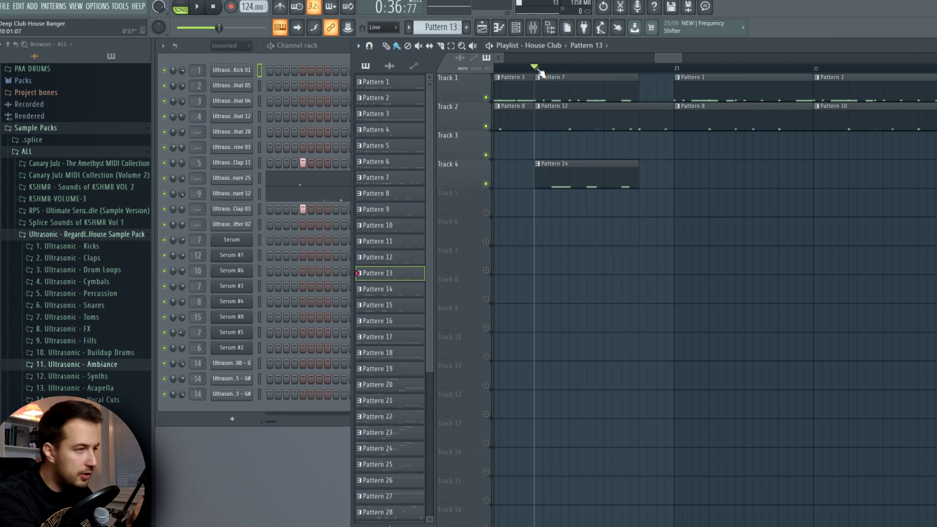
Play the song around bar 20 and make Pattern 12 the current pattern
key("space")
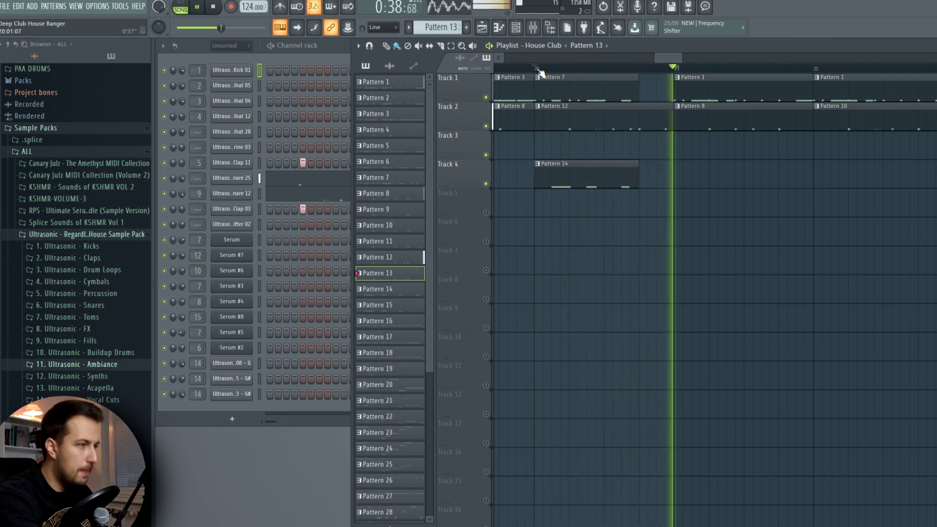
key("space")
left_click(622, 68)
left_click(634, 128)
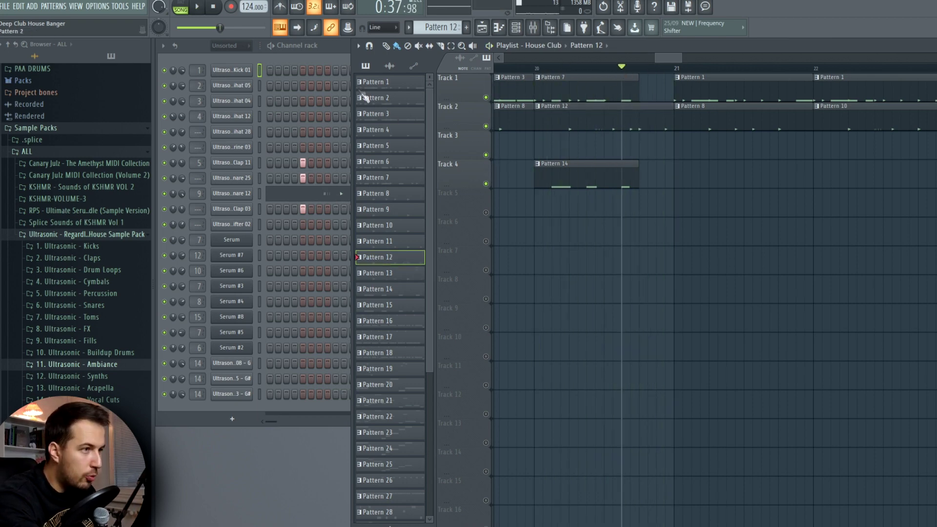
left_click(345, 52)
Audition Pattern 12's claps and snares alone in pattern mode, then return to the arrangement
key("l")
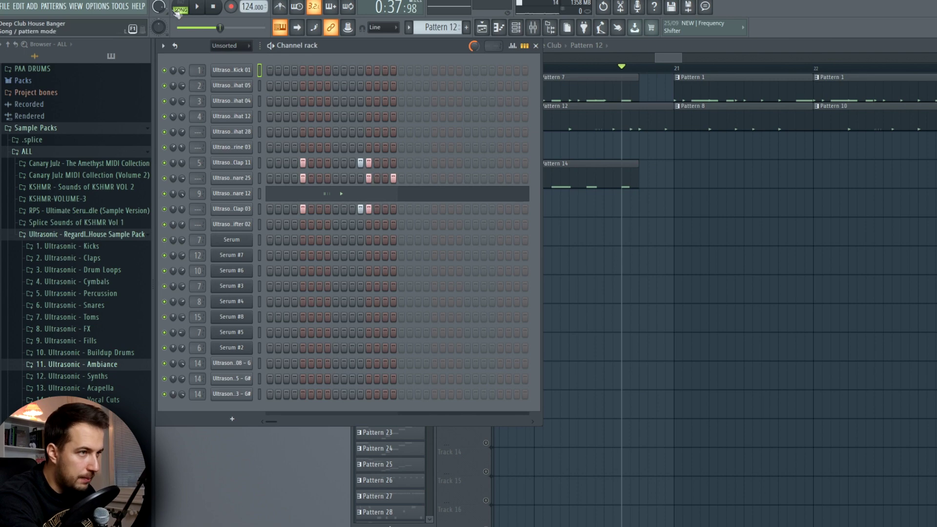
key("space")
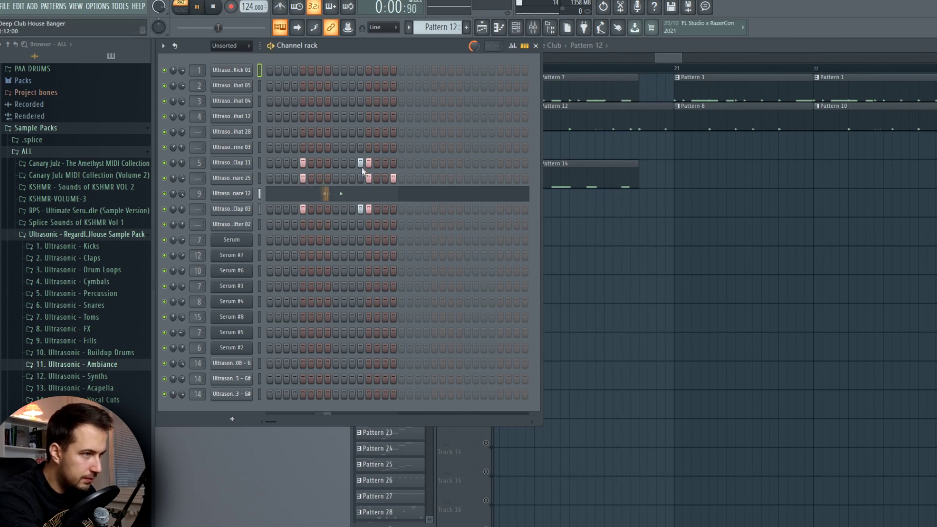
key("space")
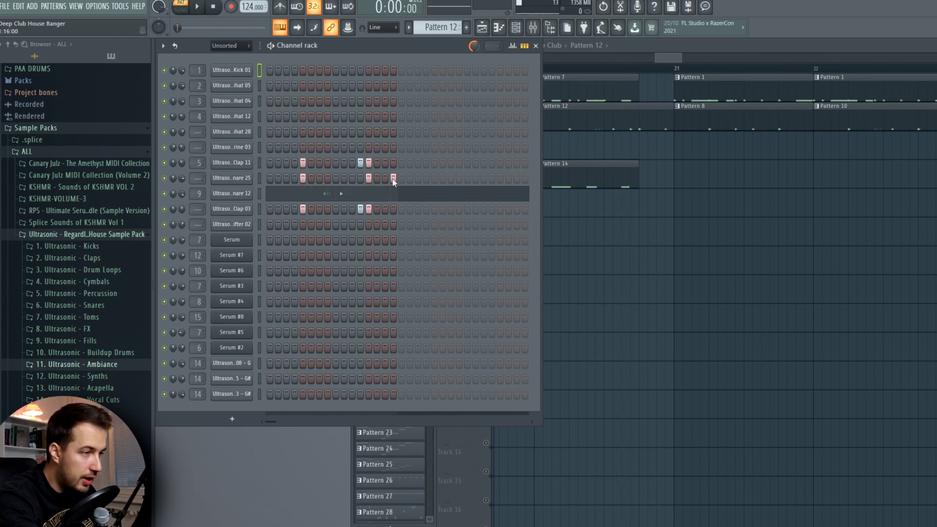
key("space")
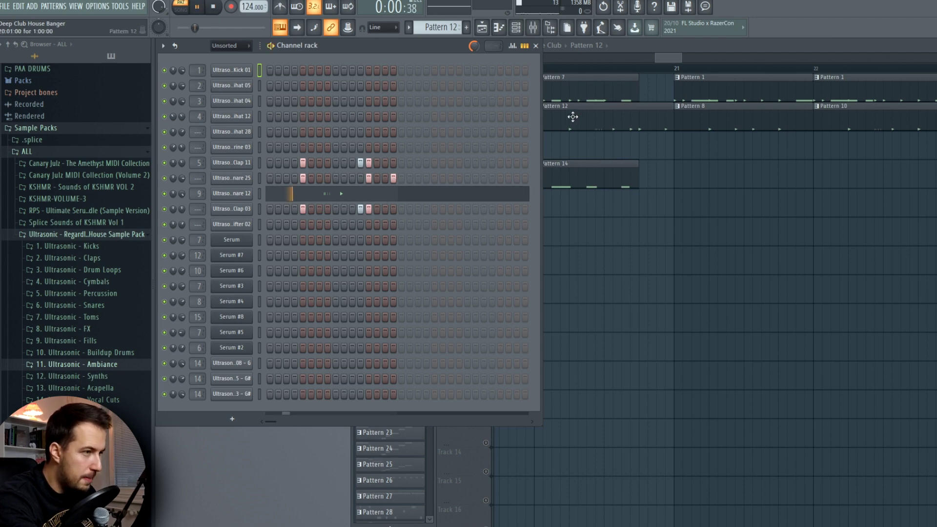
left_click(637, 74)
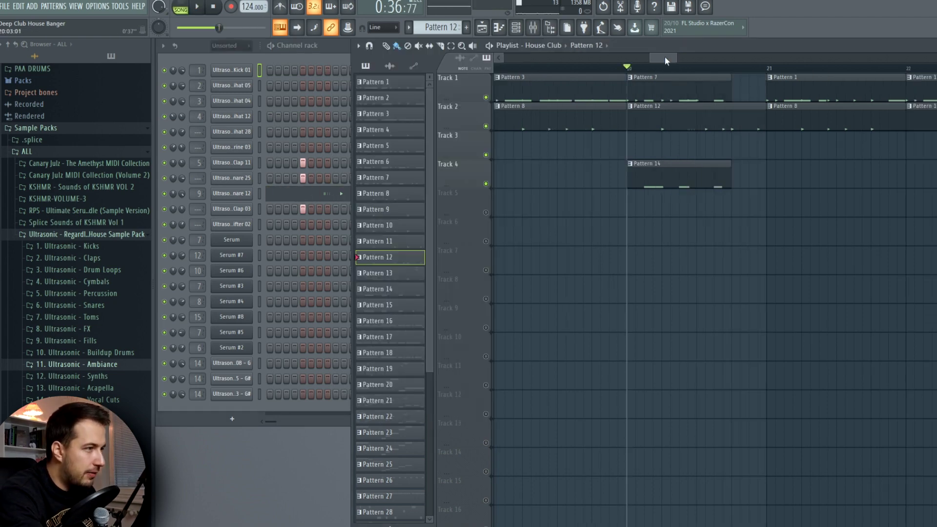
left_click_drag(668, 58, 666, 57)
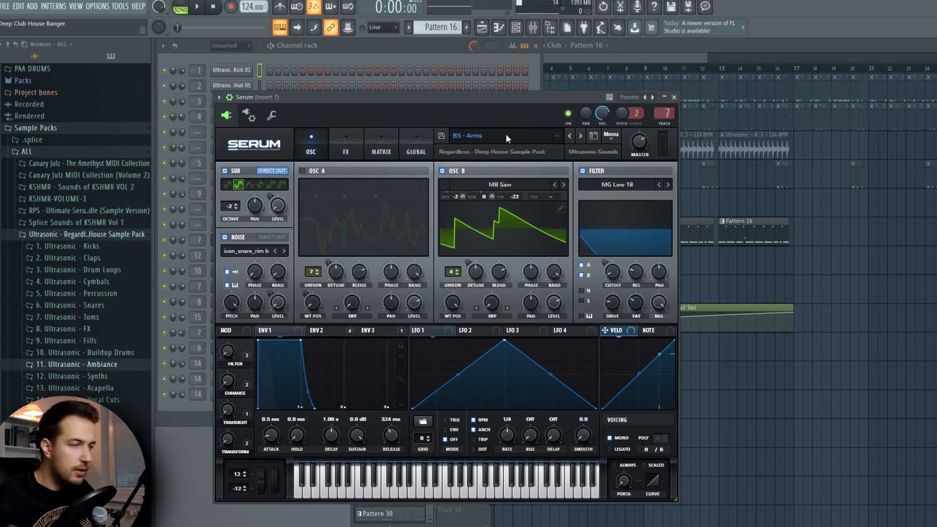
Load the PD - Remember preset into Serum
left_click(482, 138)
mouse_move(481, 342)
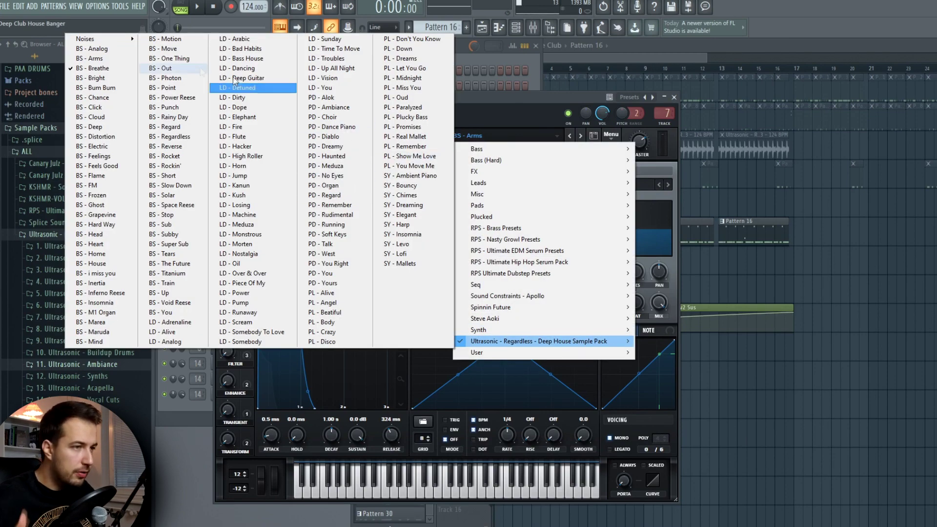
left_click(333, 205)
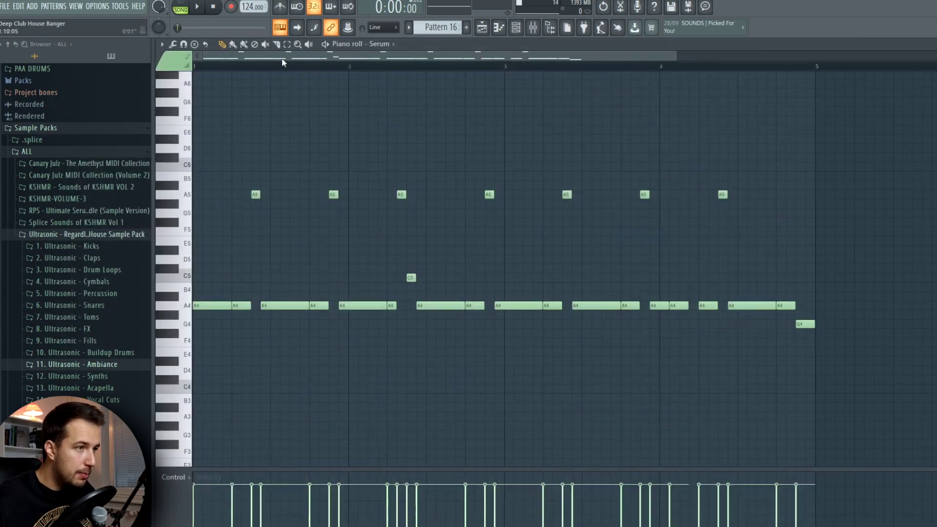
scroll(282, 62, "down", 3)
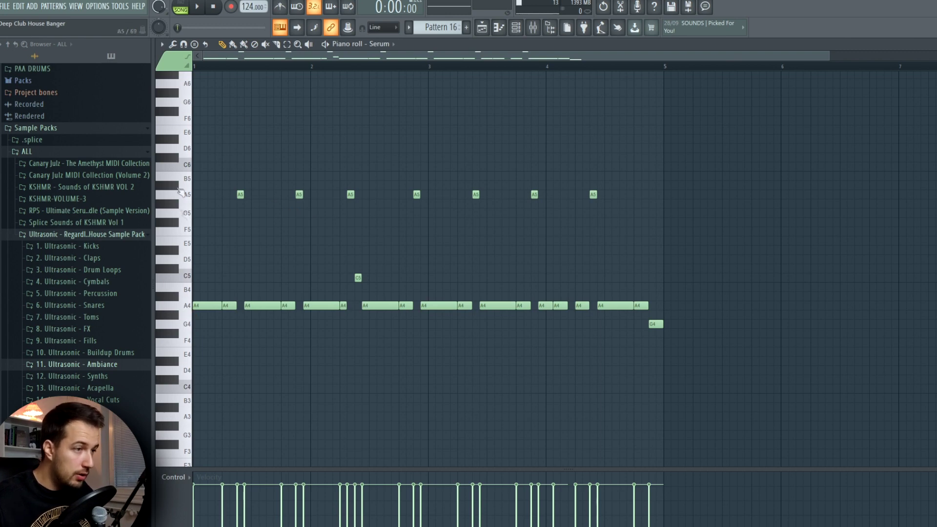
Audition the Serum bass pattern alone in pattern mode, then switch back to song mode
key("l")
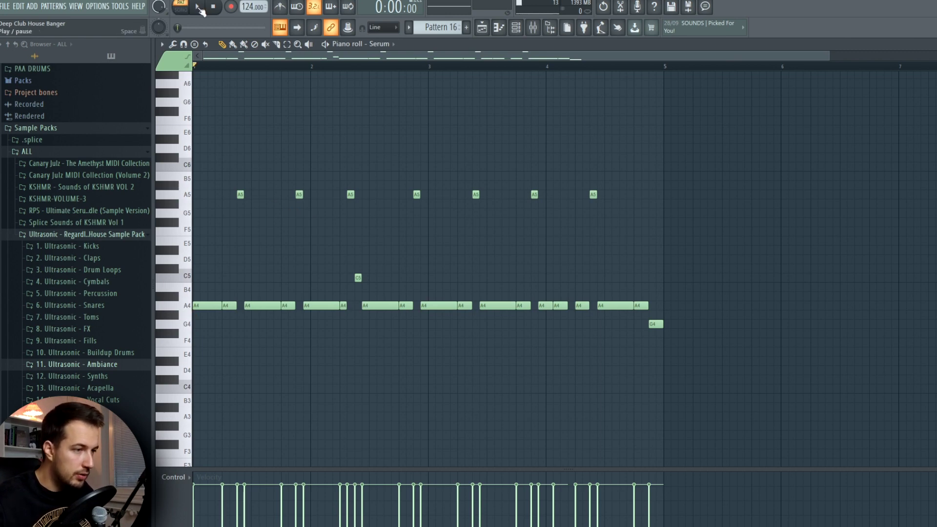
left_click(198, 7)
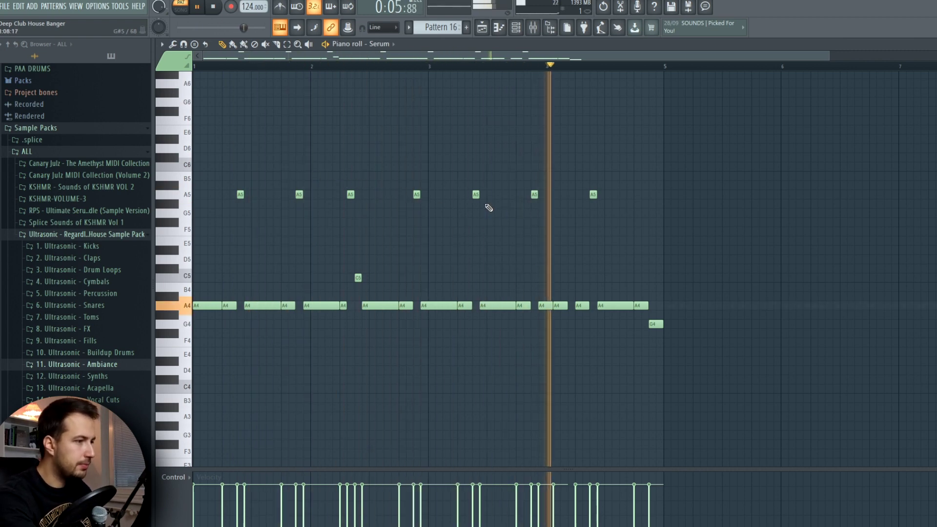
key("space")
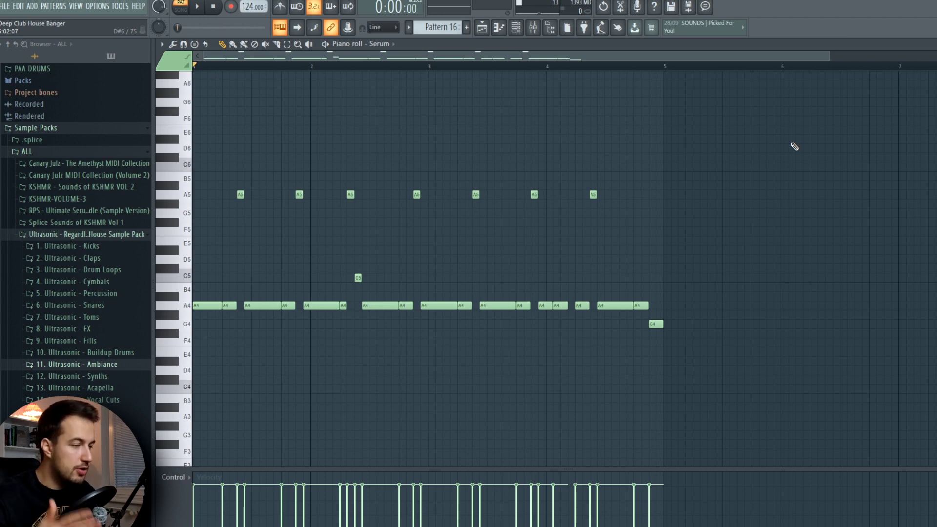
key("l")
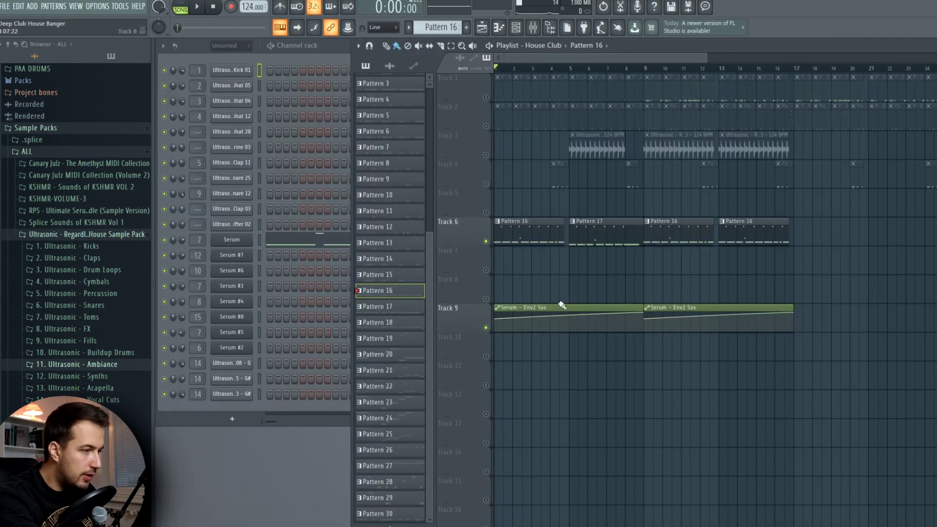
Check the Serum bass synth, then play the song from the start and around bar 7
left_click(243, 245)
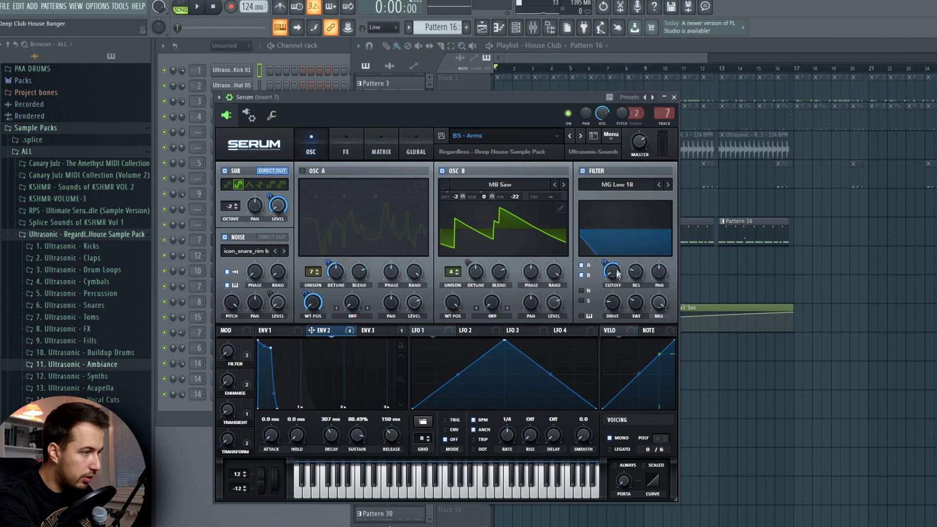
left_click(674, 97)
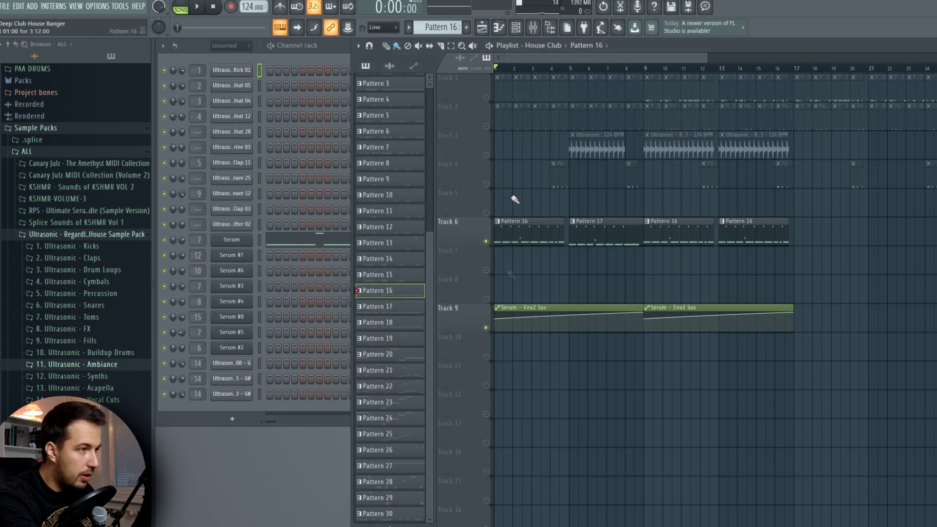
key("space")
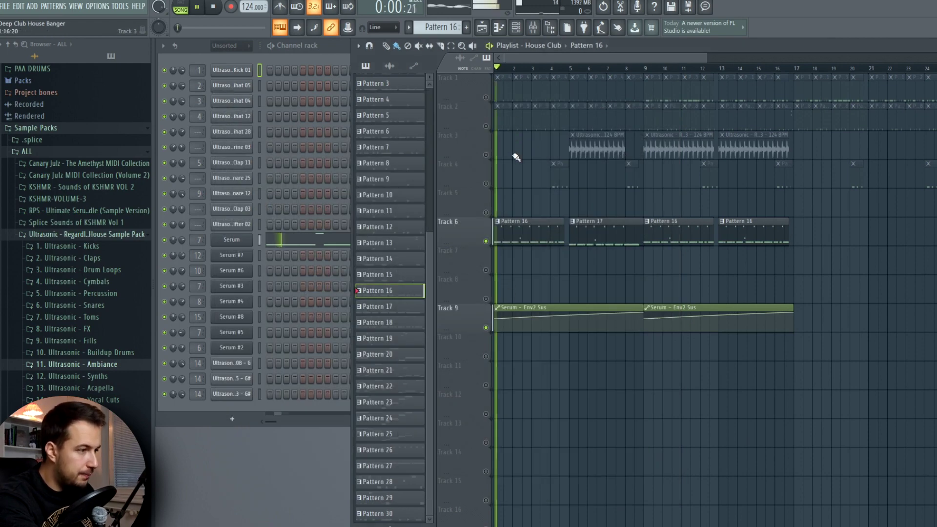
left_click(610, 69)
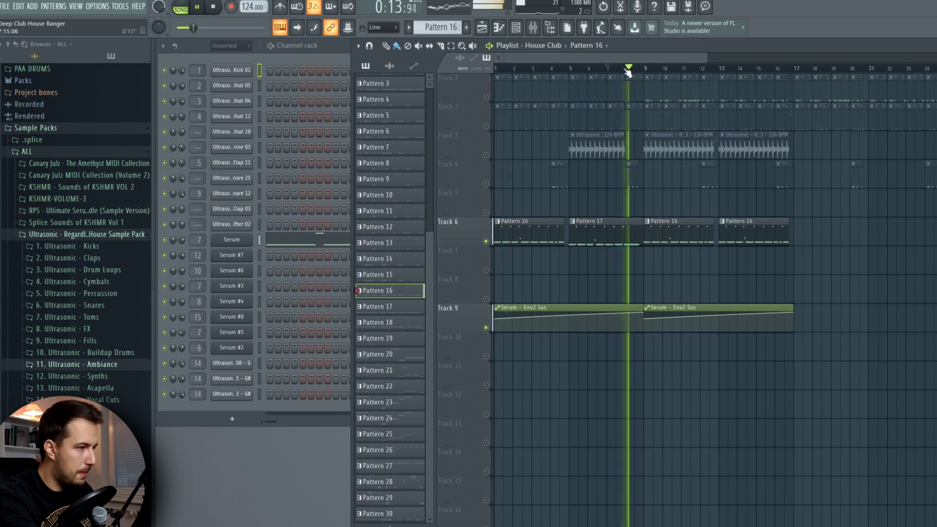
key("space")
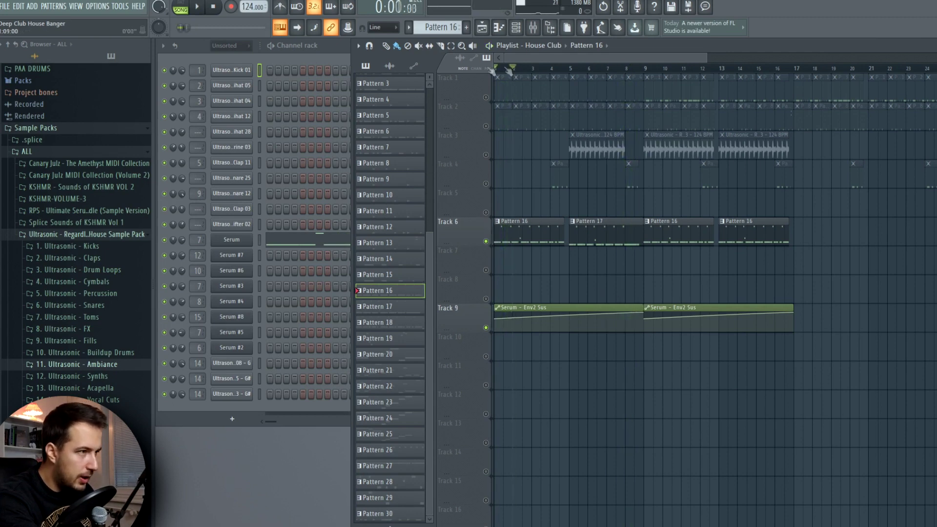
Unsolo Track 6 so all tracks play, and boost Insert 7's EQ to about 4 dB near 337 Hz
key("space")
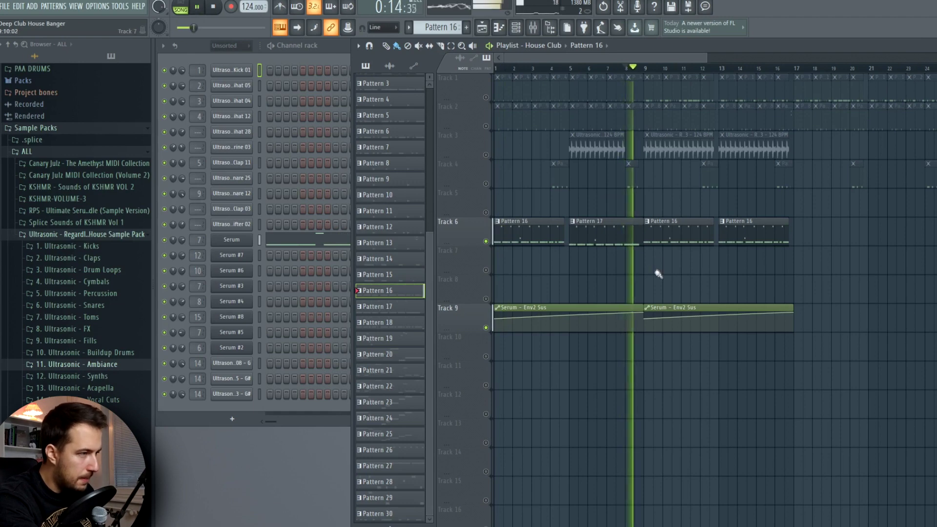
key("space")
left_click(486, 242, "ctrl")
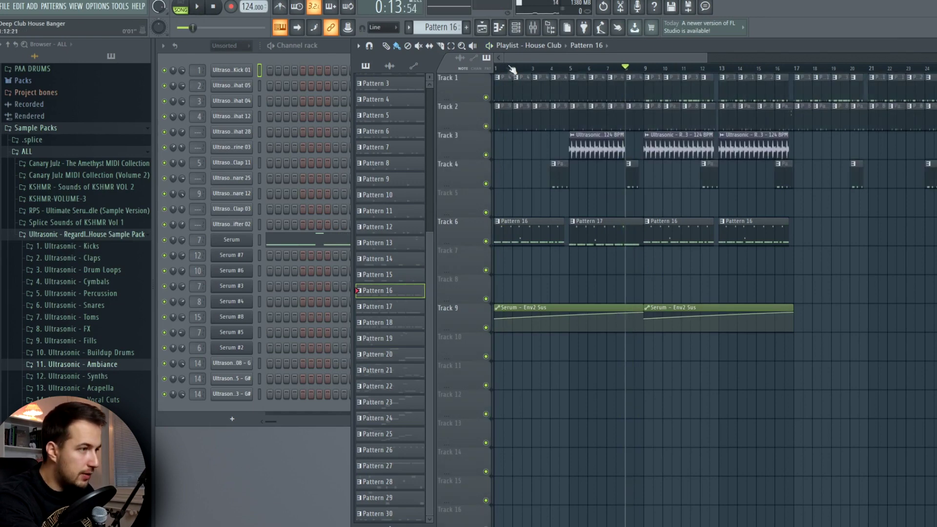
key("space")
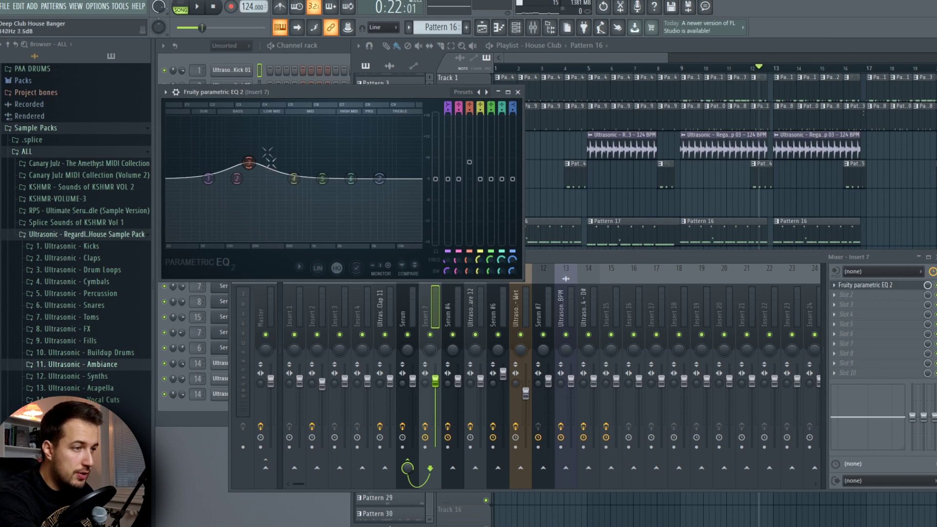
left_click_drag(268, 156, 270, 165)
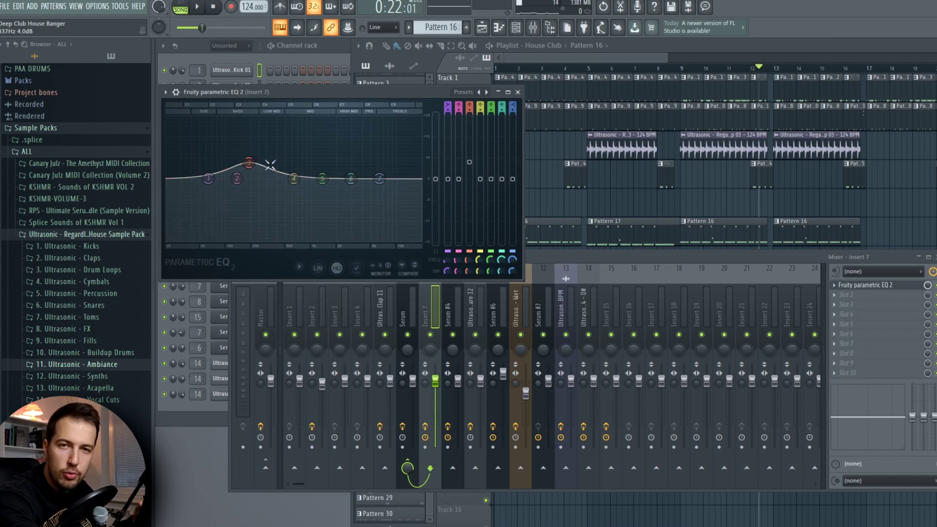
Close the EQ and review the Serum insert's Fruity Love Philter and Kickstart effects
left_click(518, 92)
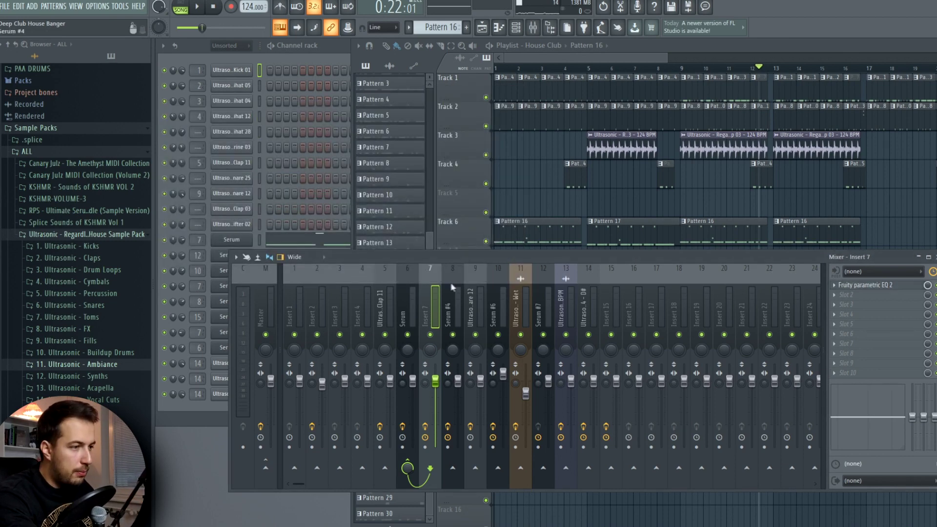
left_click(408, 295)
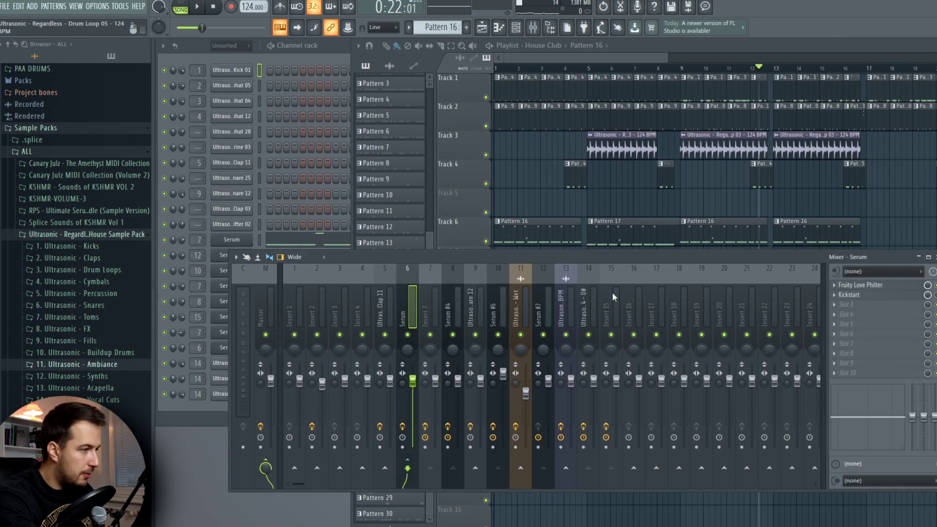
left_click(865, 286)
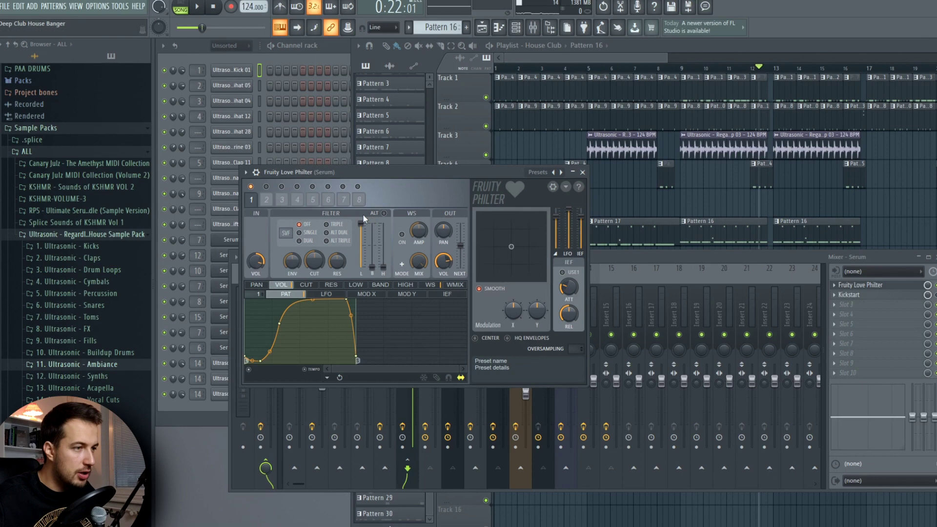
left_click(860, 285)
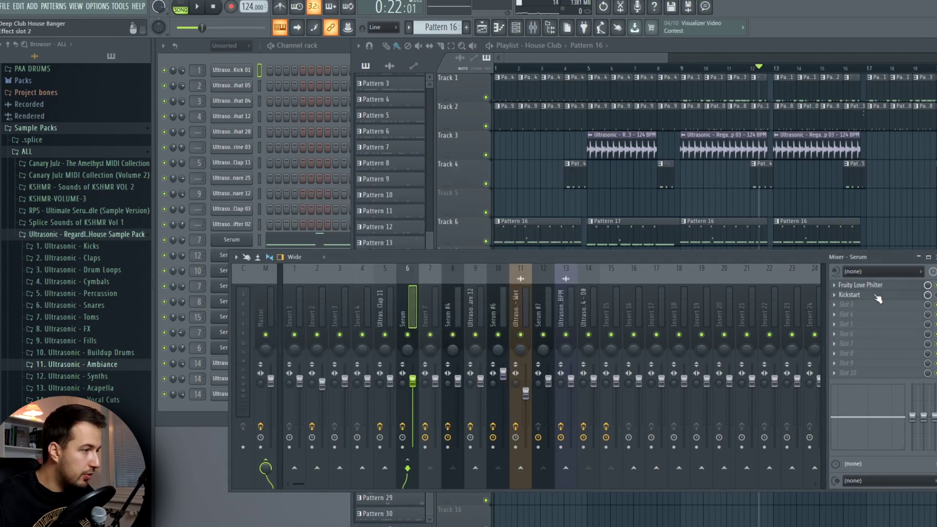
left_click(849, 295)
left_click(850, 295)
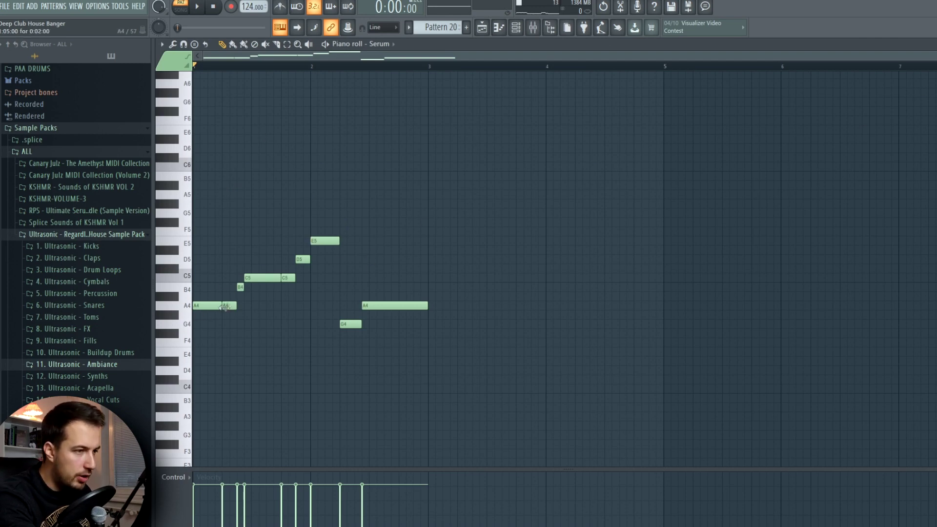
Listen to the Pattern 20 Serum melody before extending it
key("space")
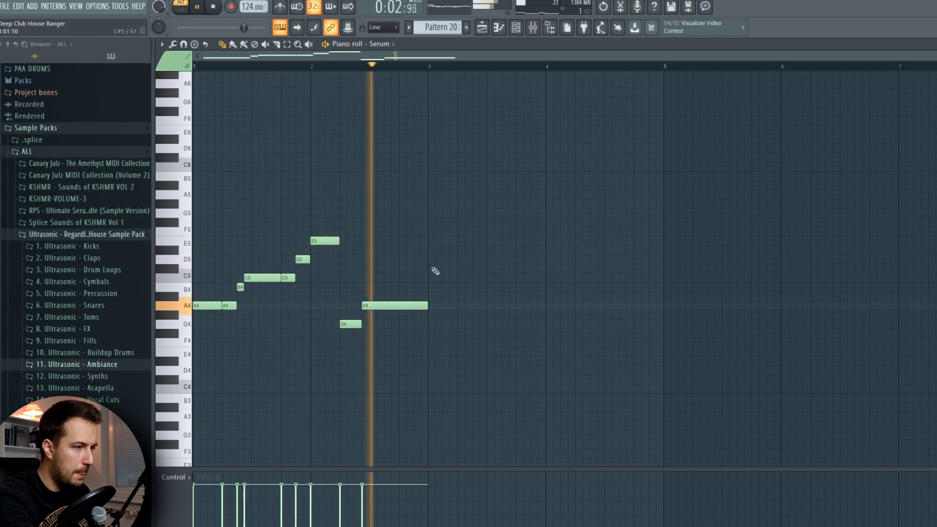
key("space")
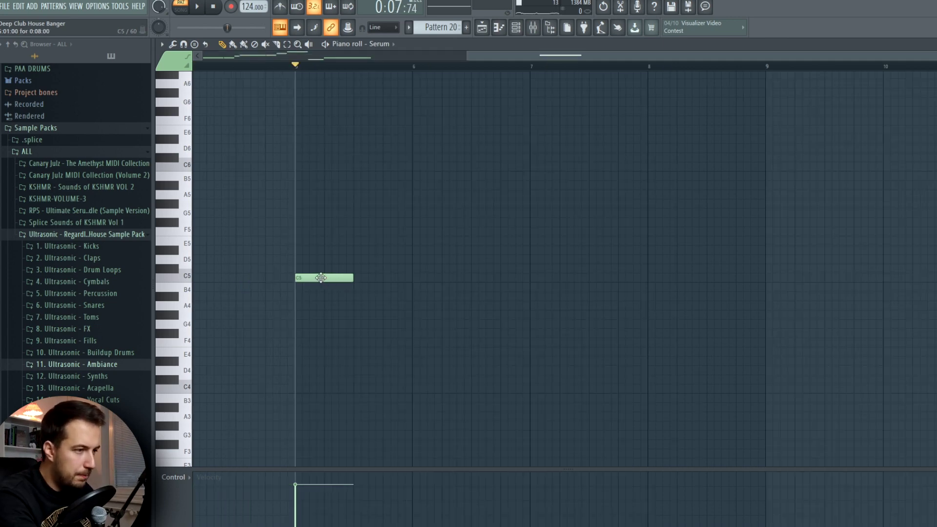
After the C5, draw a G4 at bar 6, D5 at bar 7 and A4 at bar 8, then play them
left_click(356, 325)
left_click_drag(394, 325, 454, 325)
left_click_drag(472, 268, 533, 253)
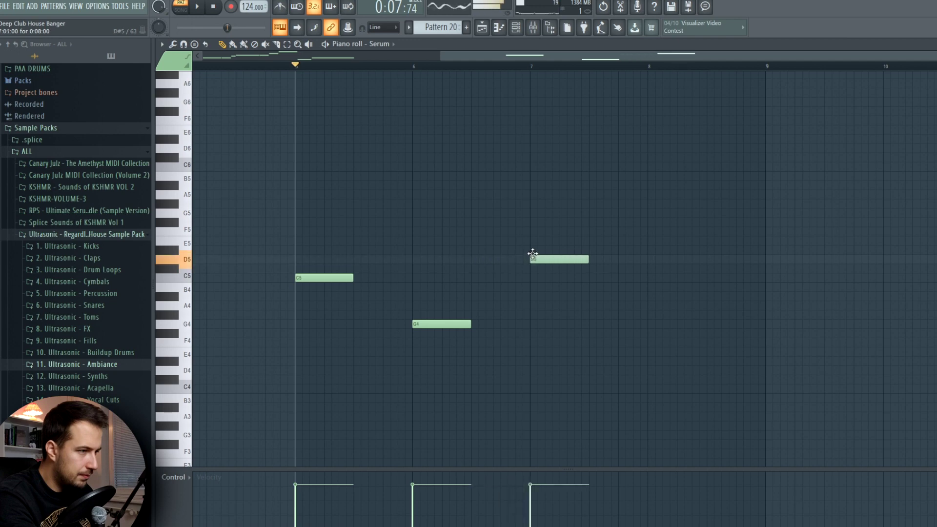
left_click_drag(628, 308, 645, 306)
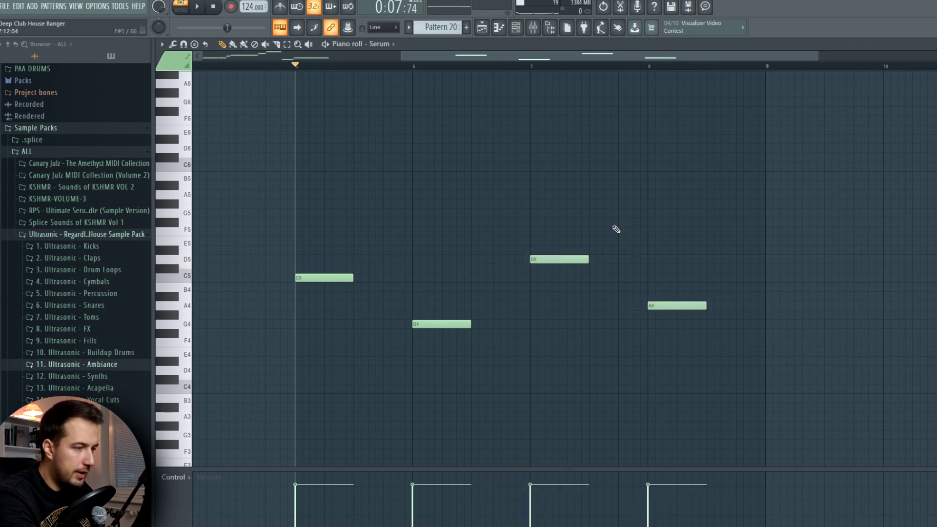
key("space")
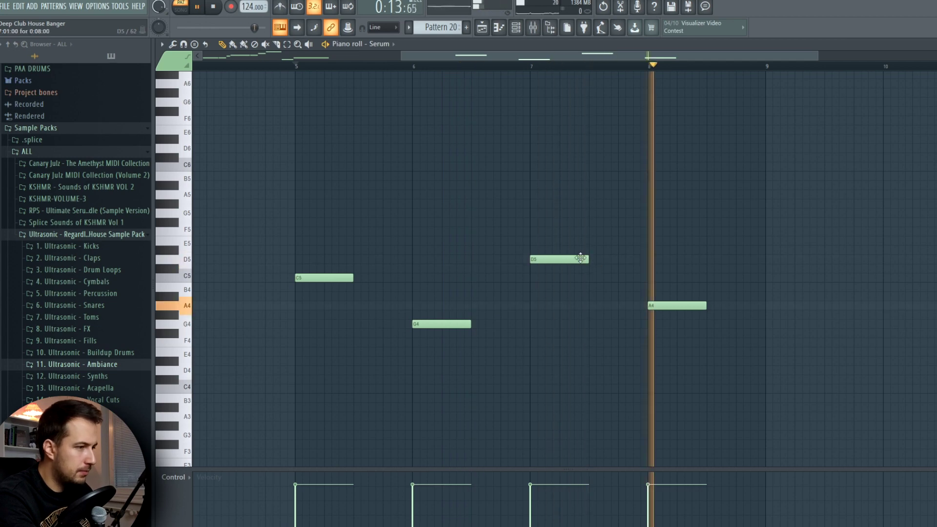
key("space")
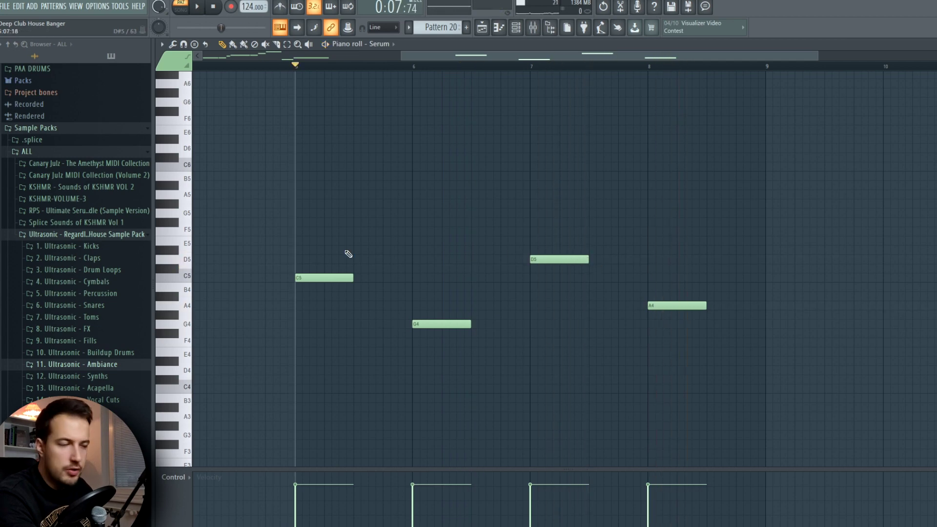
Add short C5 notes and a passing note in bar 5 and play the result
left_click(387, 278)
left_click_drag(440, 277, 399, 288)
left_click(398, 296)
key("space")
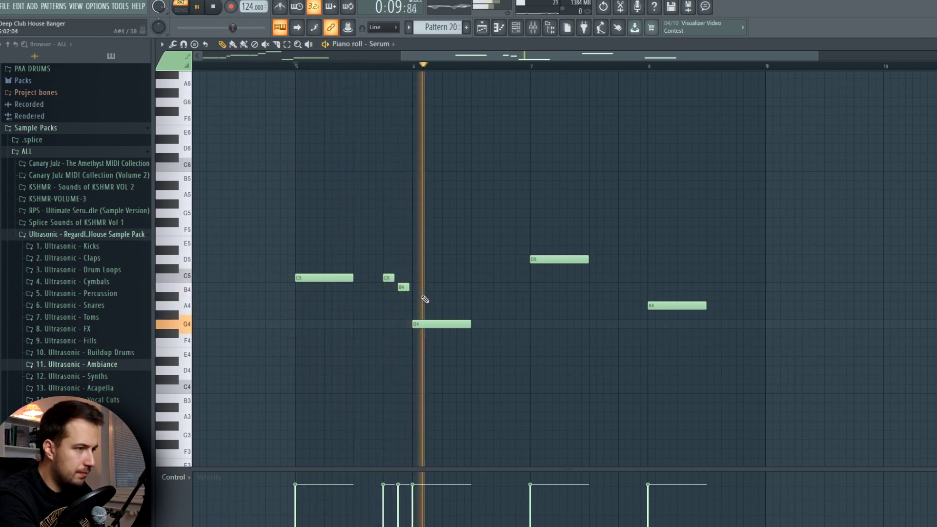
key("space")
key("space")
left_click(362, 278)
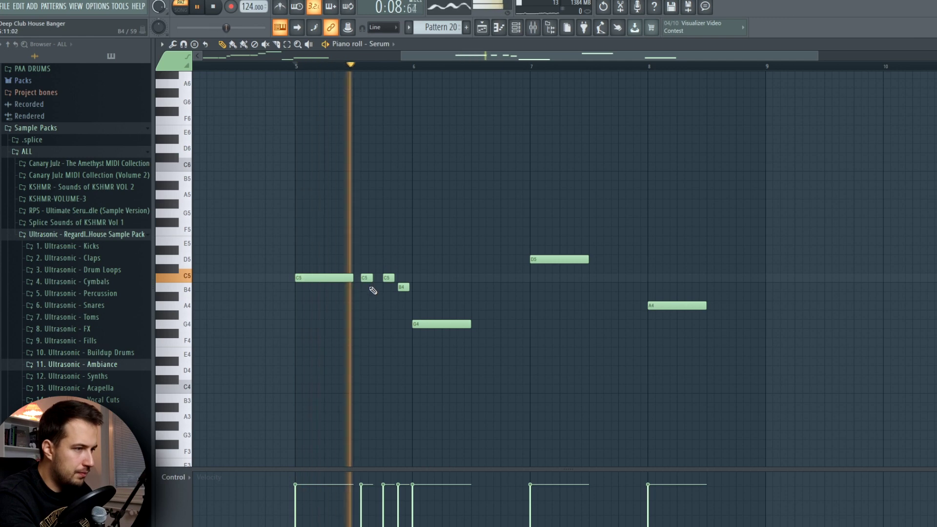
Add short G4 and B4 passing notes before bar 7, then select and delete all bar 5–8 notes
key("space")
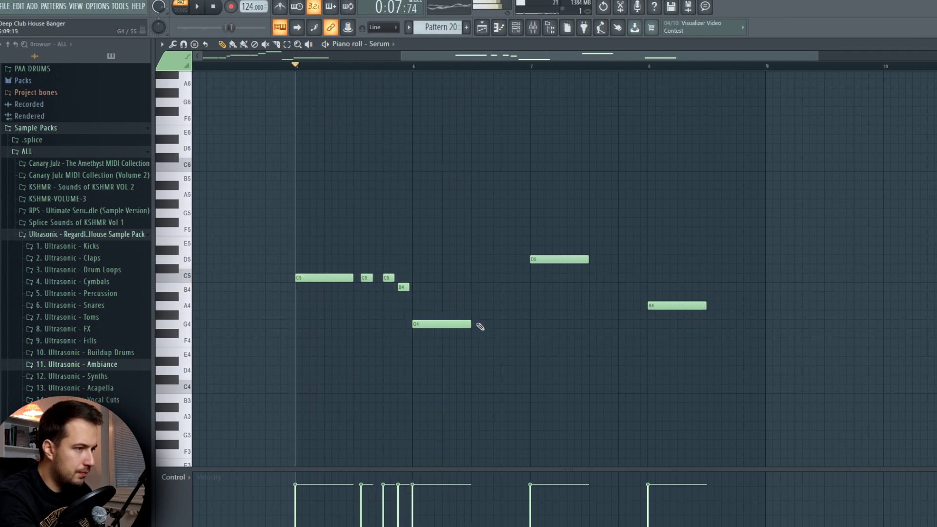
left_click(489, 325)
key("space")
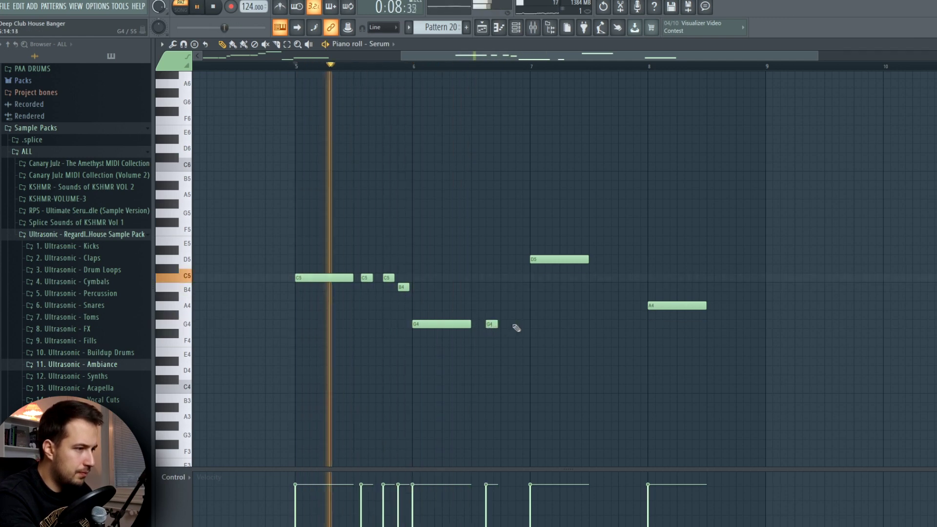
left_click(519, 325)
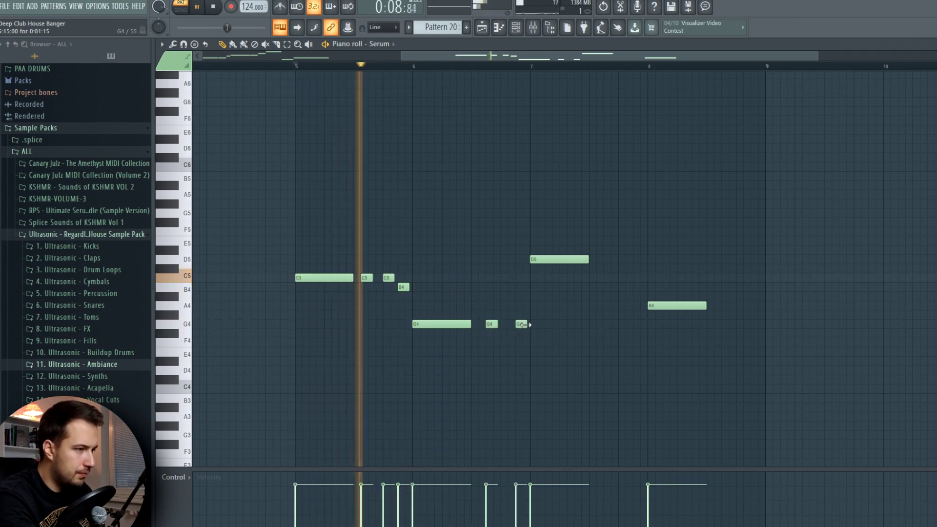
left_click(525, 287)
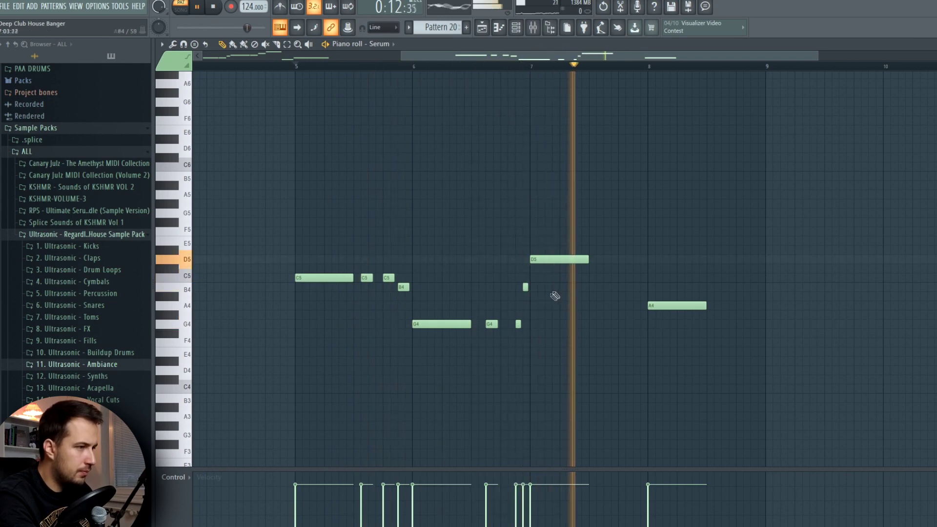
key("space")
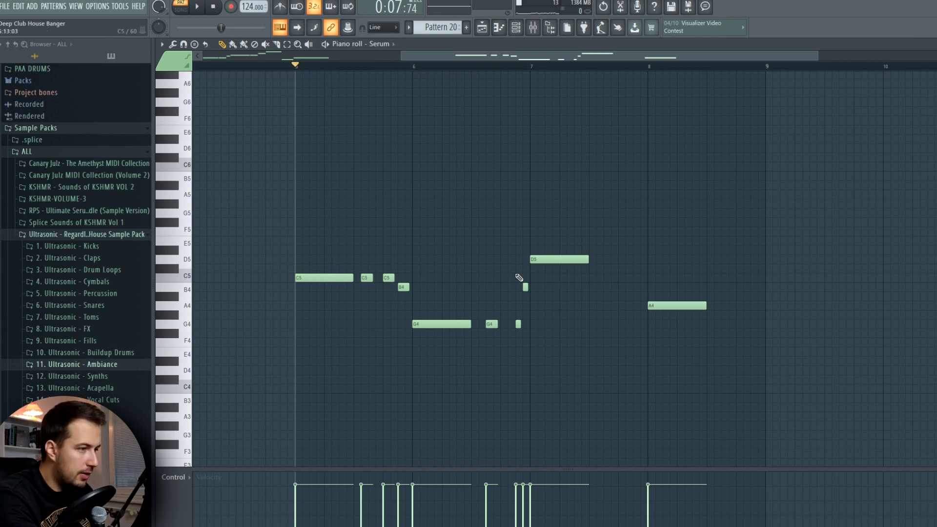
left_click_drag(715, 209, 318, 366)
key("Delete")
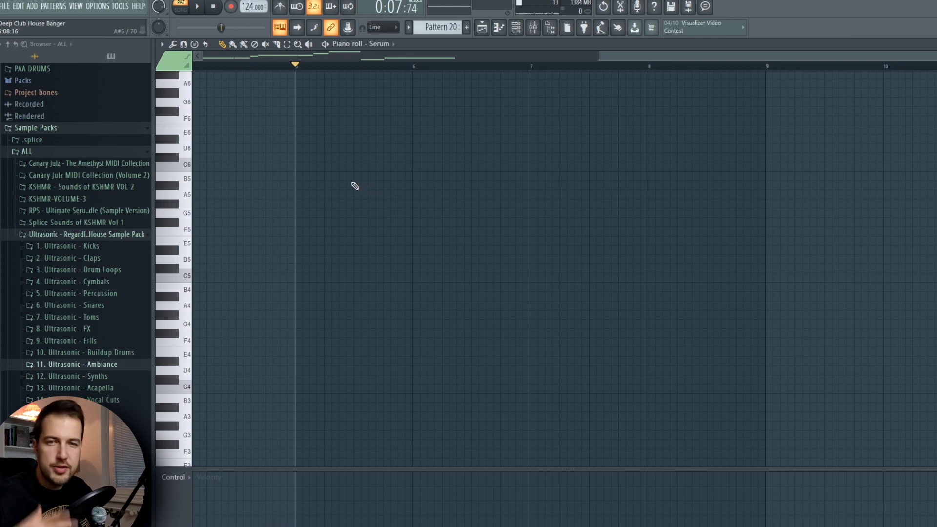
Turn on Major scale highlighting with root note G# in the piano roll and play the melody
left_click(163, 44)
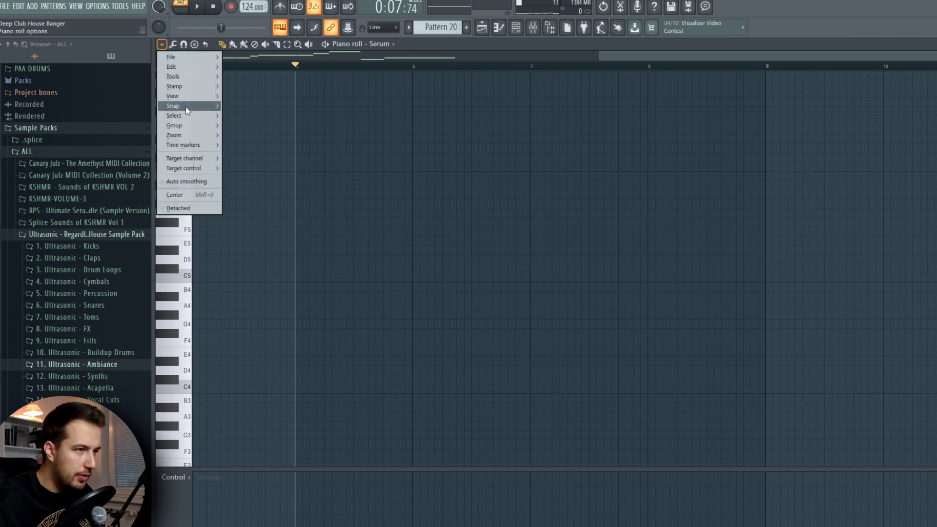
mouse_move(186, 96)
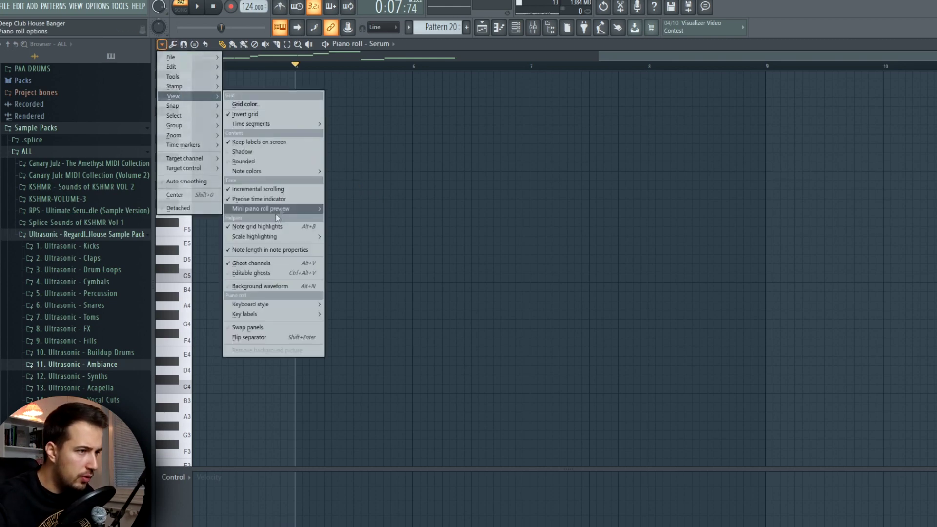
mouse_move(278, 237)
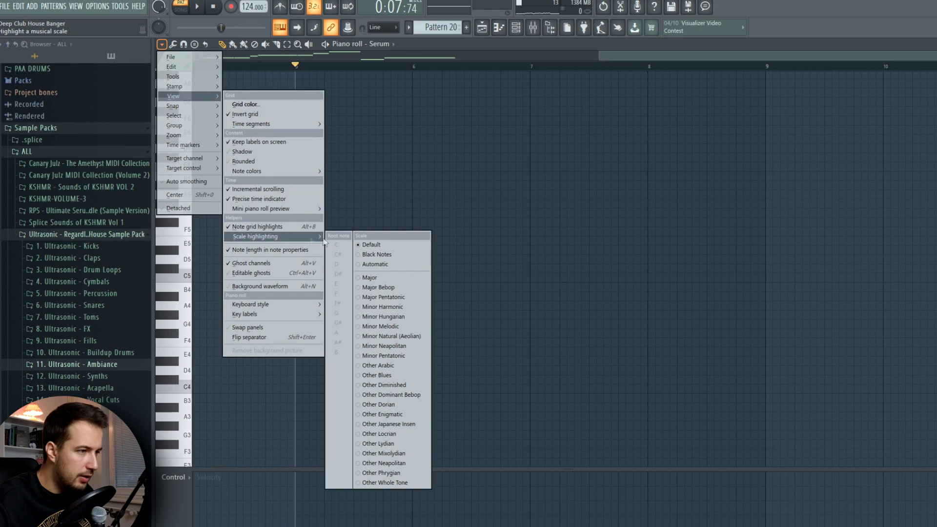
left_click(389, 279)
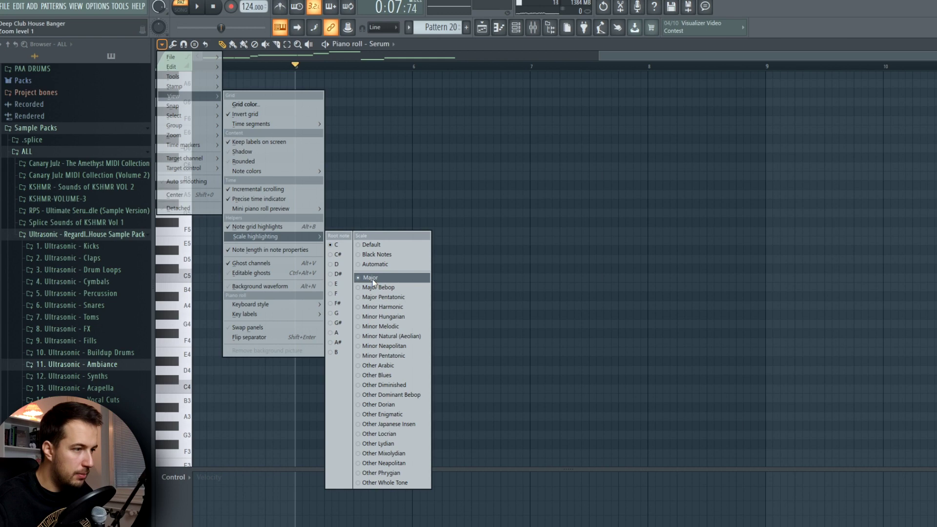
left_click(337, 264)
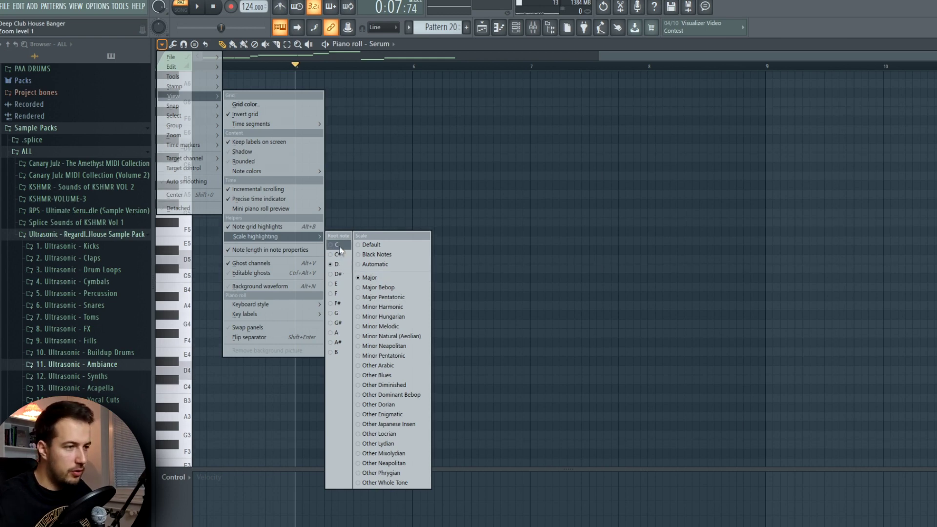
left_click(340, 246)
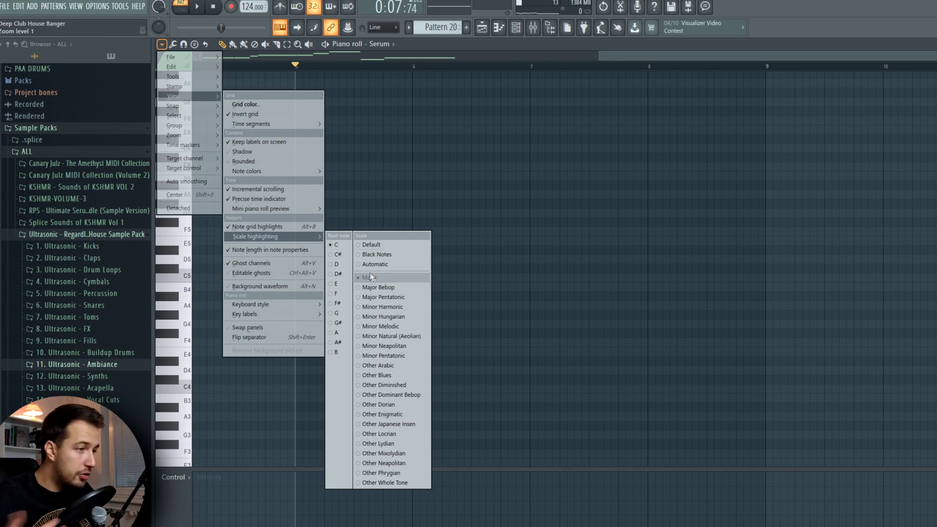
left_click(336, 264)
left_click(337, 323)
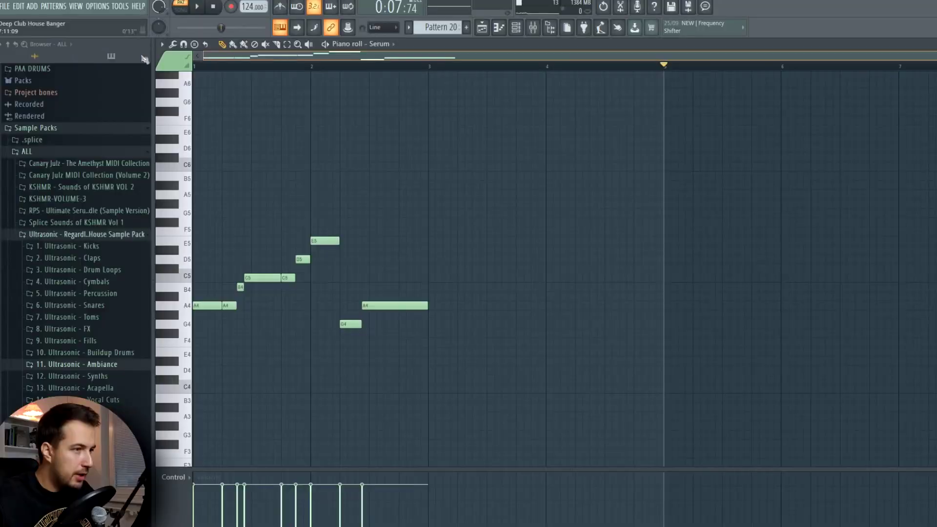
key("space")
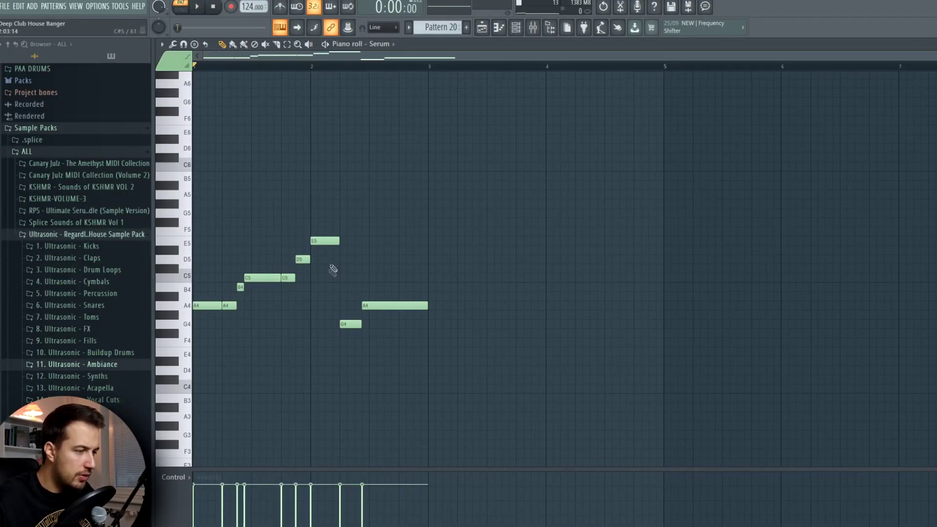
key("space")
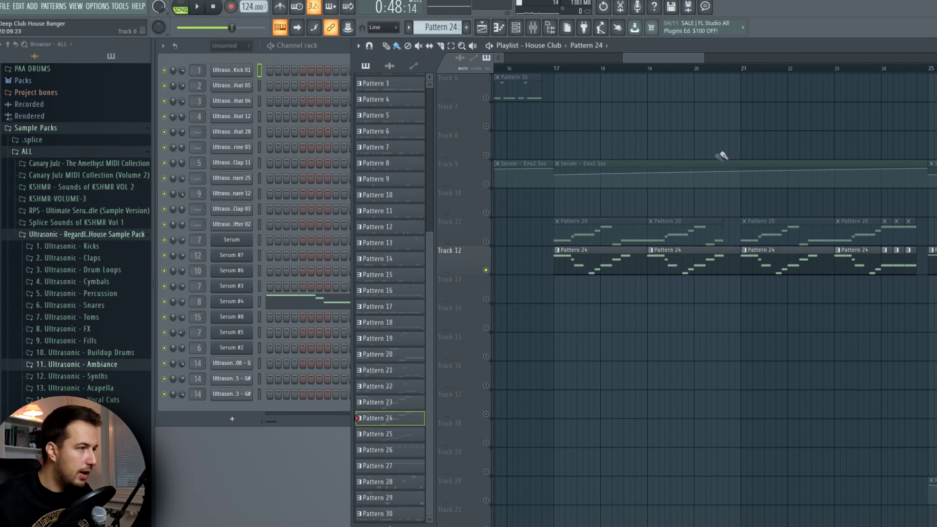
Play the song from bar 17 and check the Serum #4 synth
left_click(560, 67)
scroll(734, 203, "up", 2)
key("space")
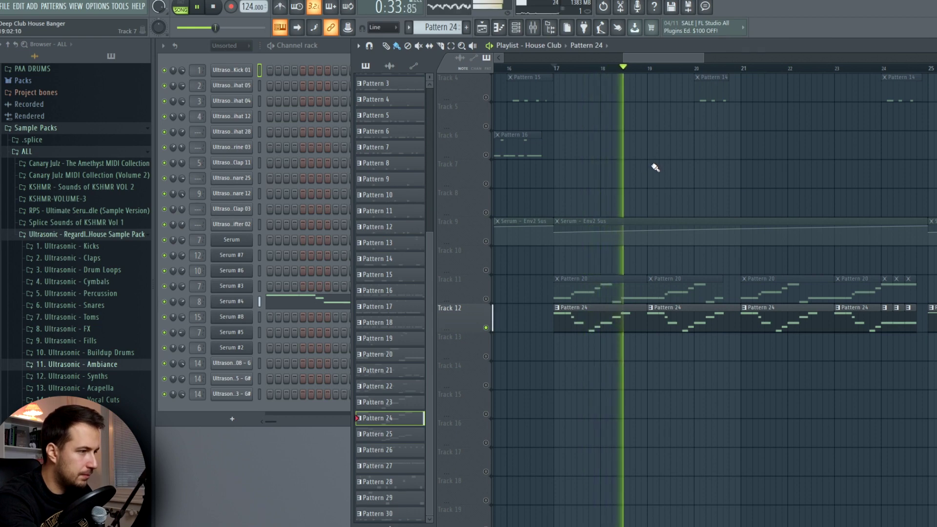
key("space")
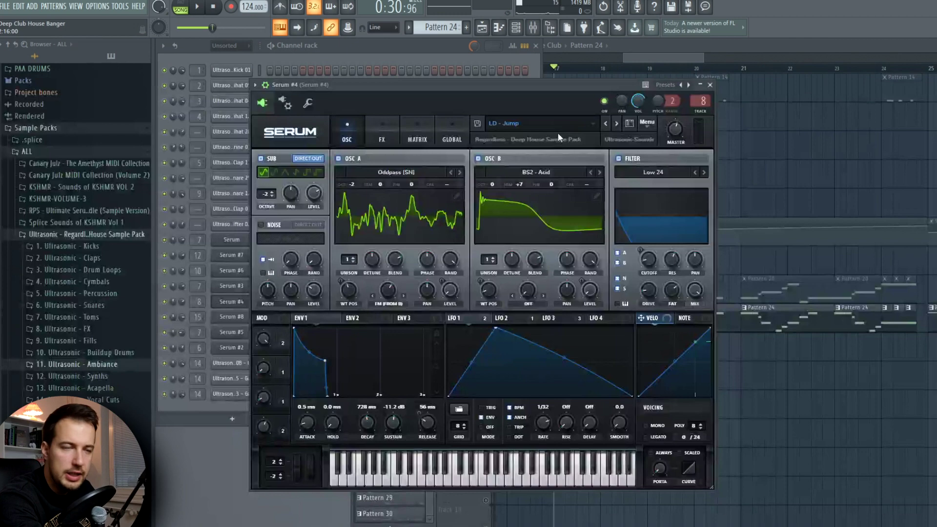
key("F5")
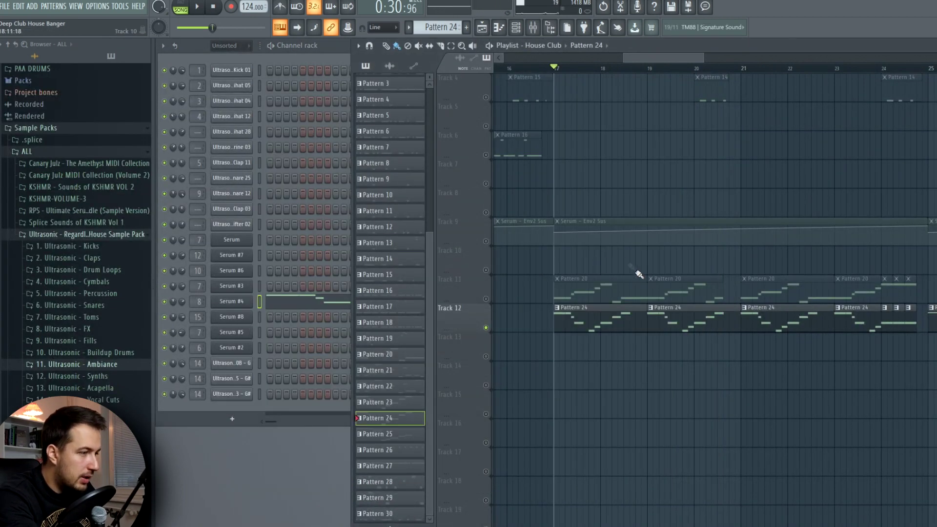
Unmute Track 11, play both melodies together, and check the Serum #4 piano roll
left_click(486, 299)
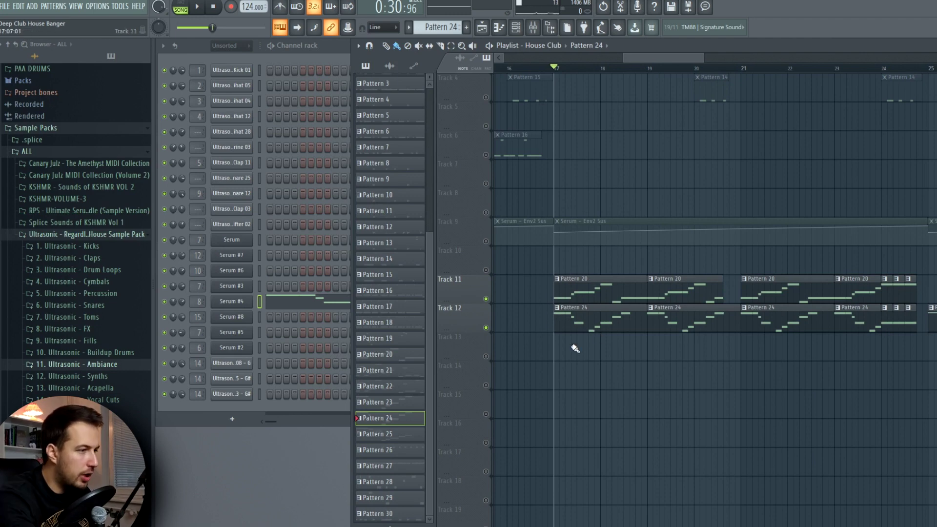
key("space")
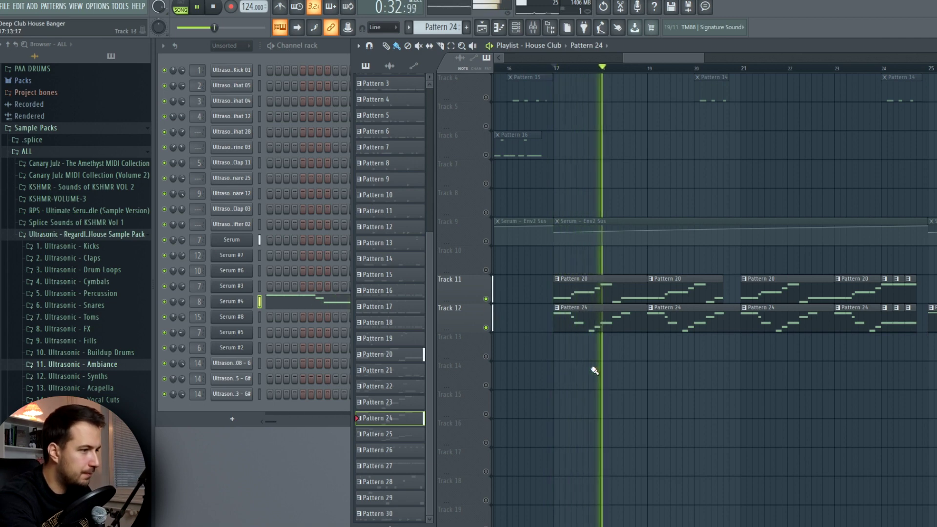
key("space")
key("F7")
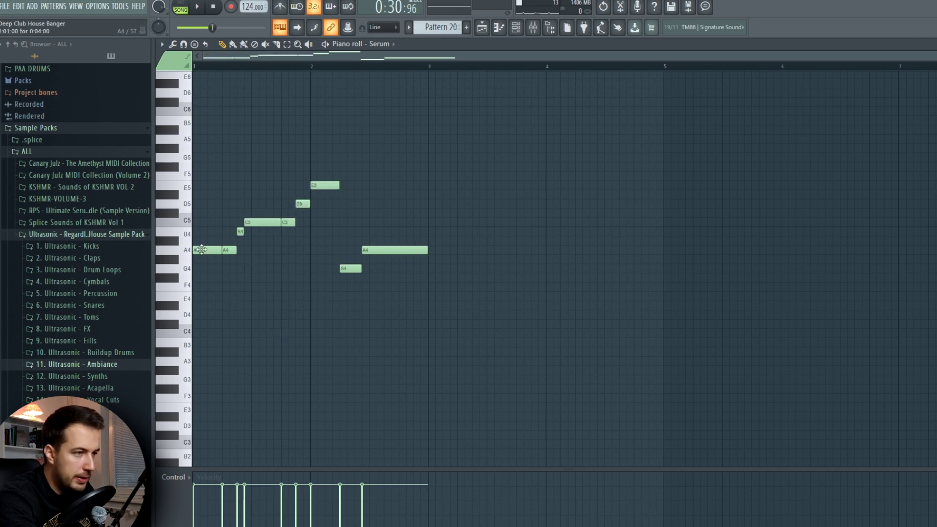
key("F7")
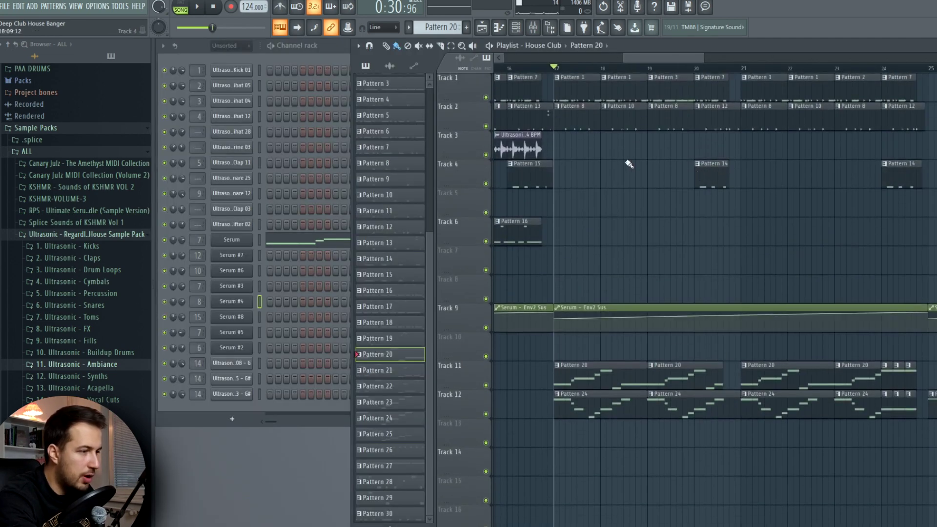
scroll(629, 158, "down", 4)
key("space")
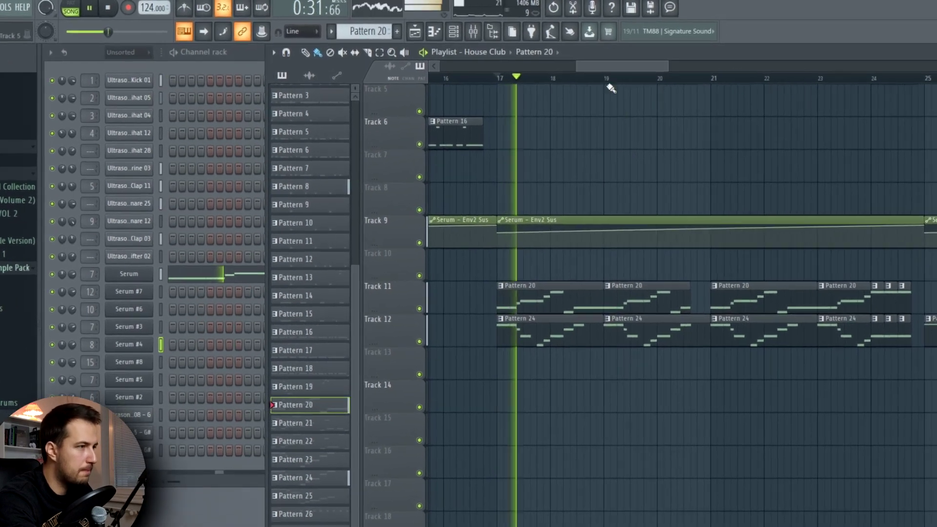
scroll(635, 63, "down", 3)
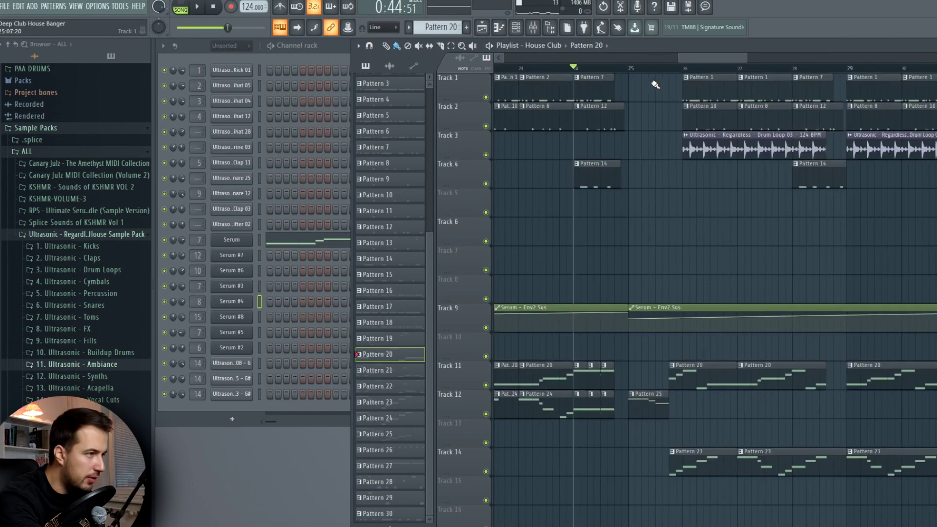
left_click_drag(690, 59, 698, 60)
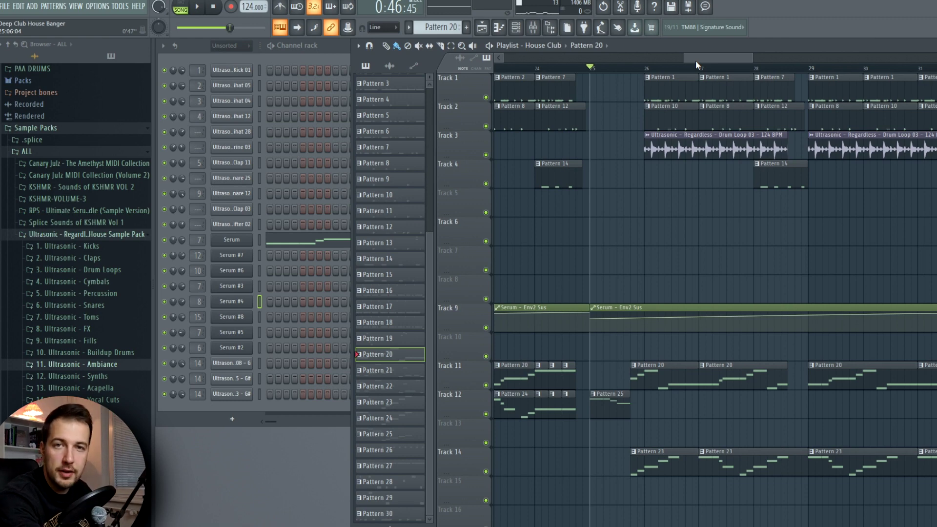
key("space")
scroll(623, 357, "down", 2)
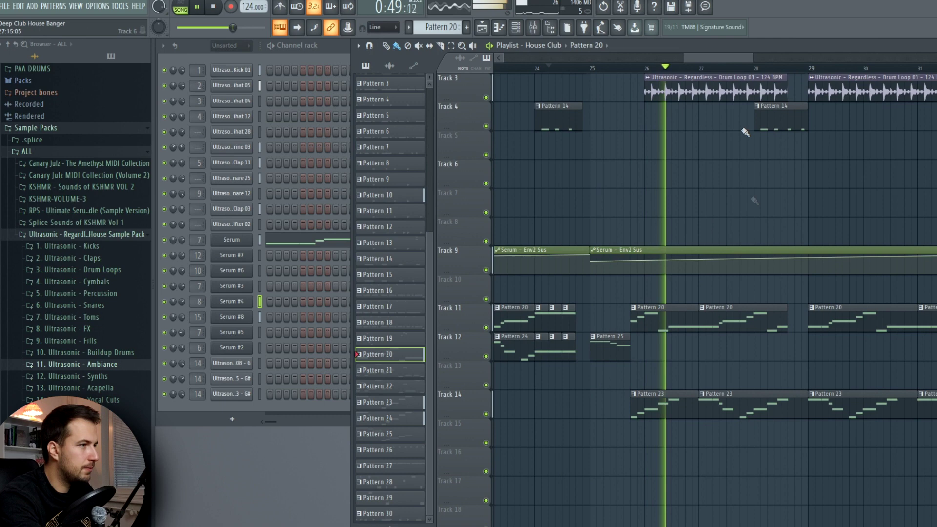
key("space")
scroll(637, 309, "down", 3)
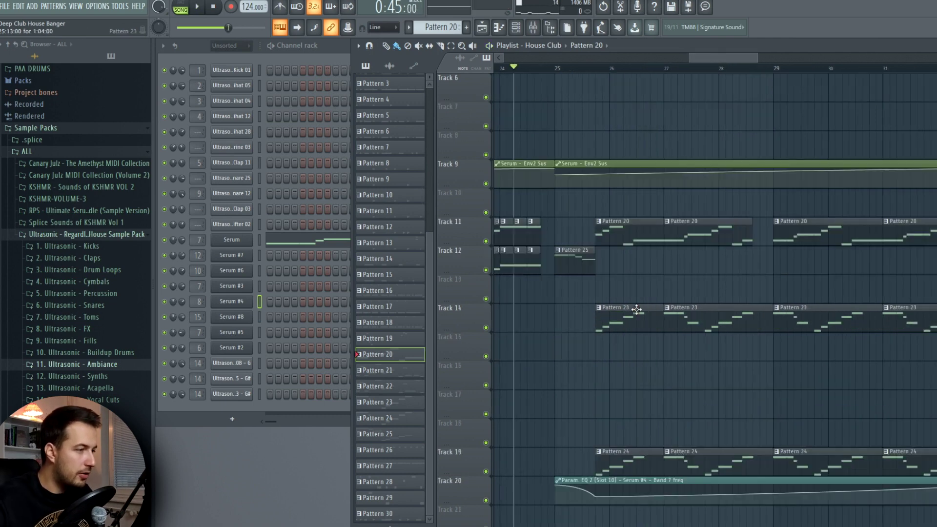
Play Pattern 23 alone in pattern mode and check the Serum #8 organ sound
left_click(681, 312)
left_click(180, 7)
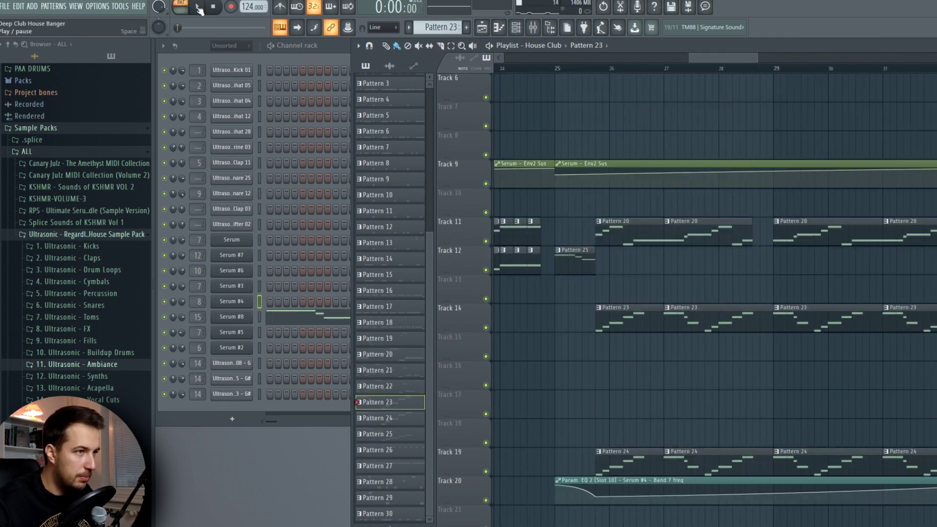
left_click(198, 7)
left_click(262, 341)
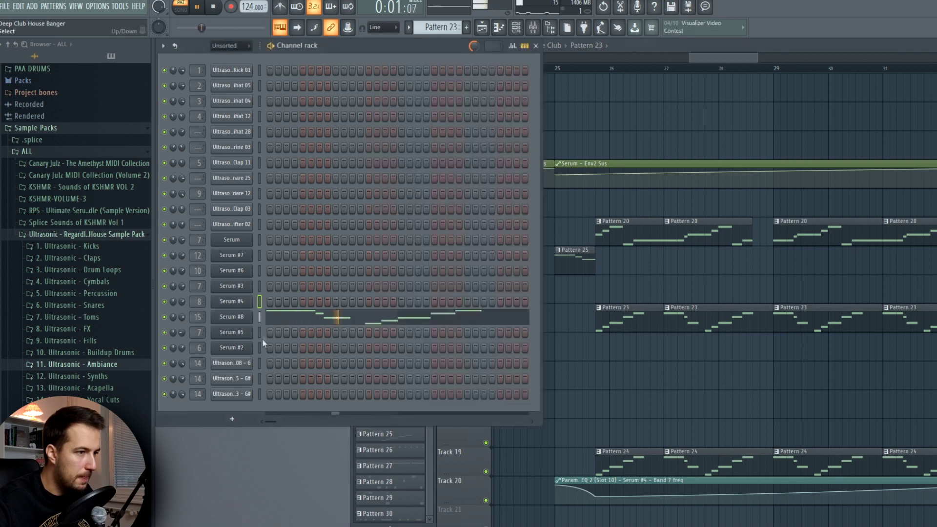
left_click(243, 317)
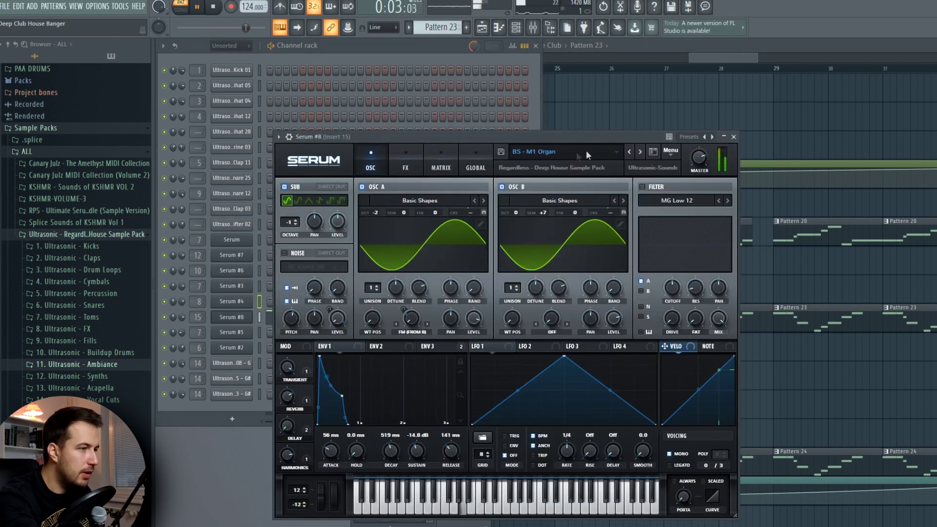
left_click(734, 137)
key("space")
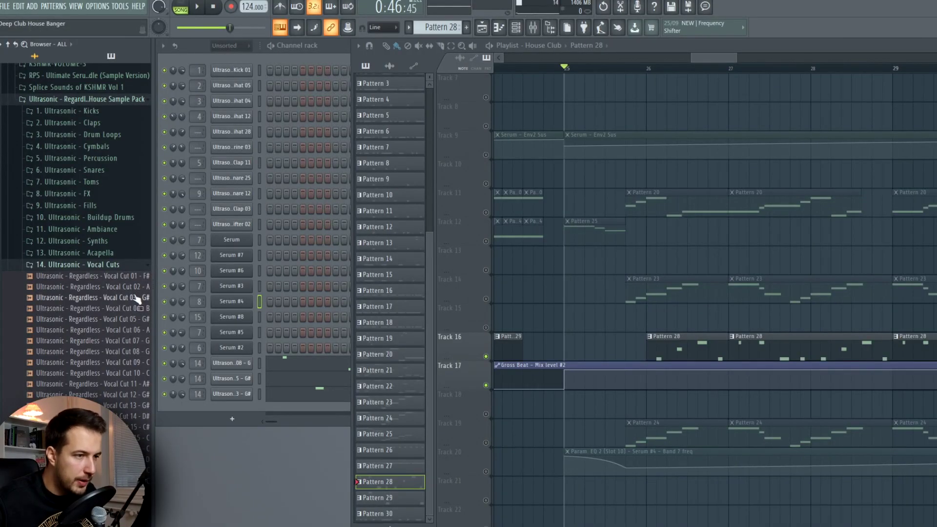
Load Vocal Cut 05 into the channel rack and add short A4 and E4 vocal notes
left_click_drag(122, 319, 263, 368)
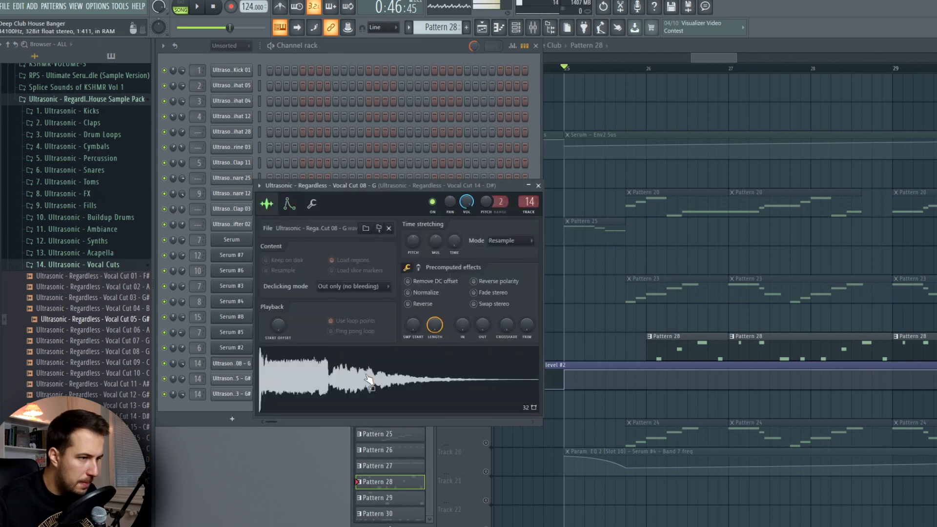
left_click(345, 317)
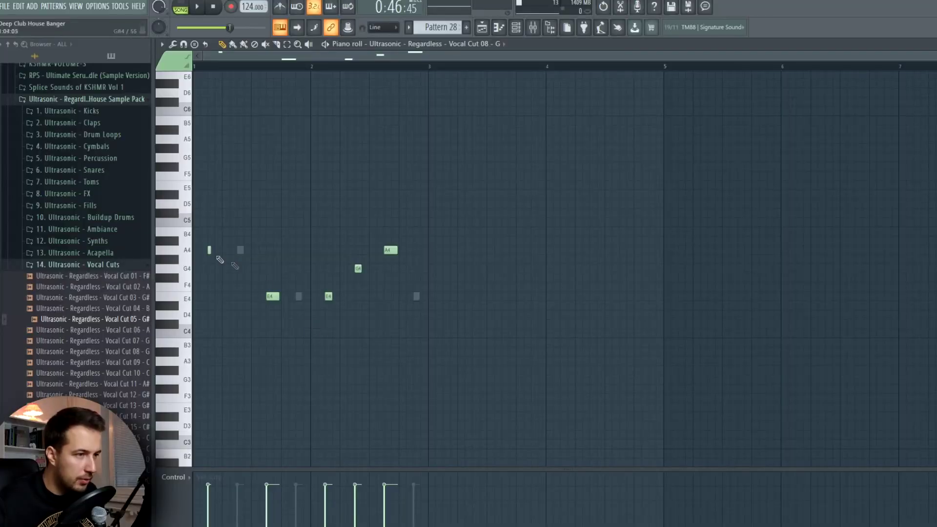
left_click(210, 250)
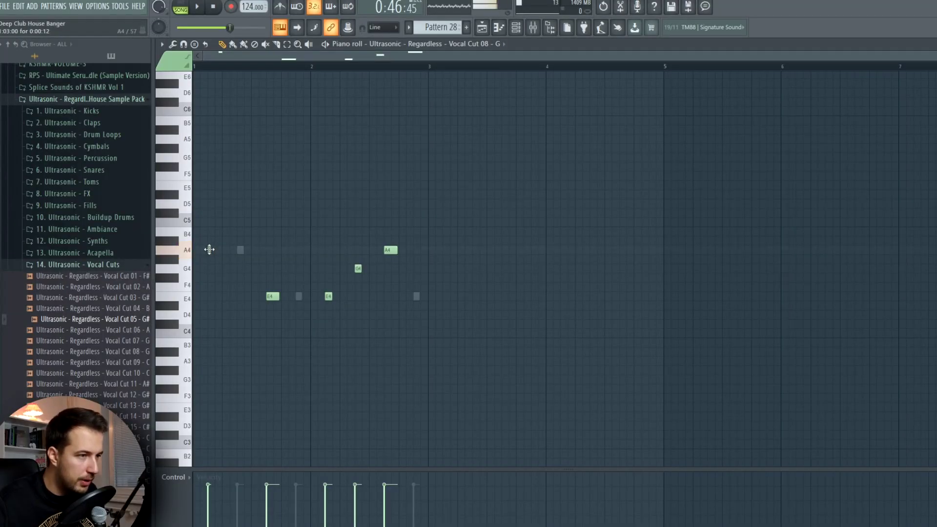
double_click(240, 252)
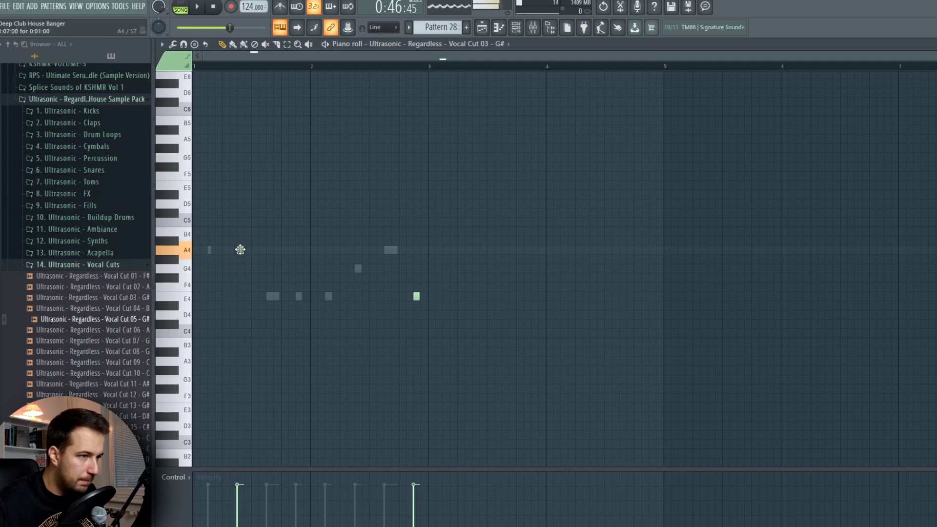
key("F7")
left_click(384, 381)
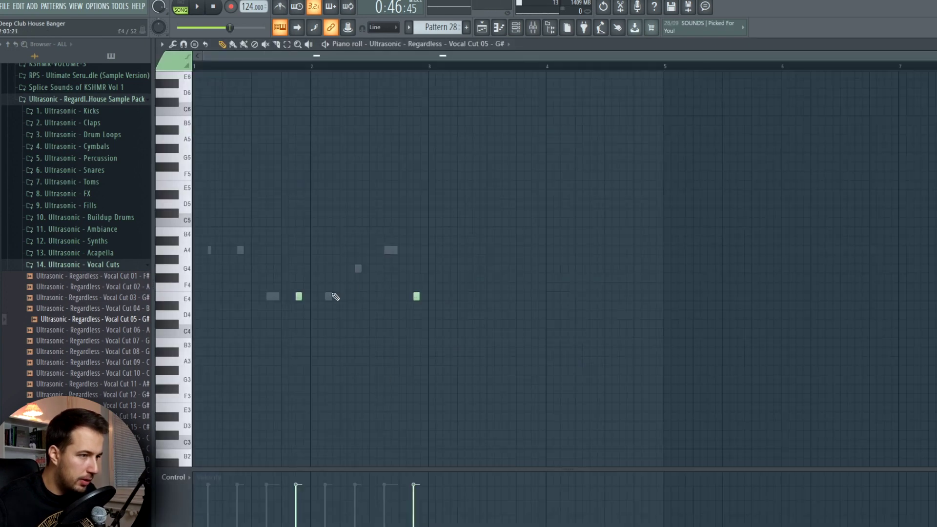
left_click(298, 296)
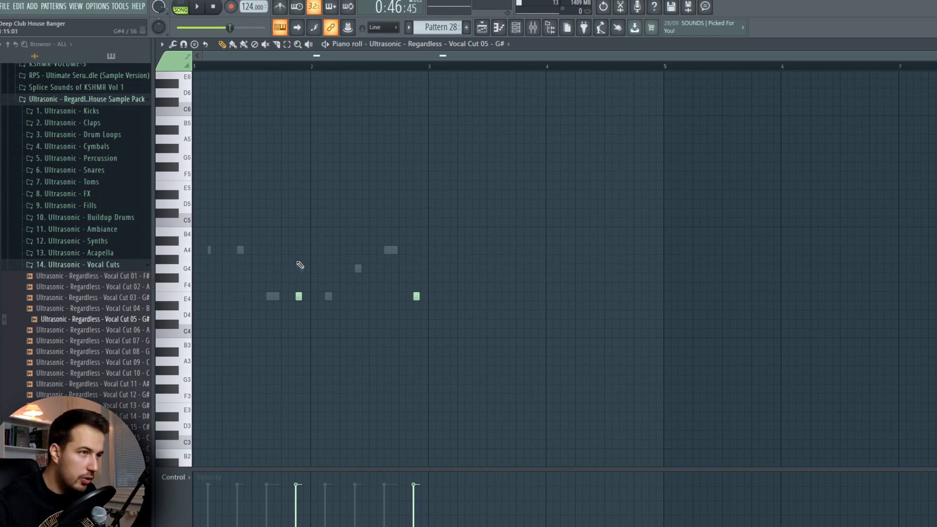
Play Pattern 28's vocal chops in pattern mode, then view the piano roll options without changes
left_click(182, 6)
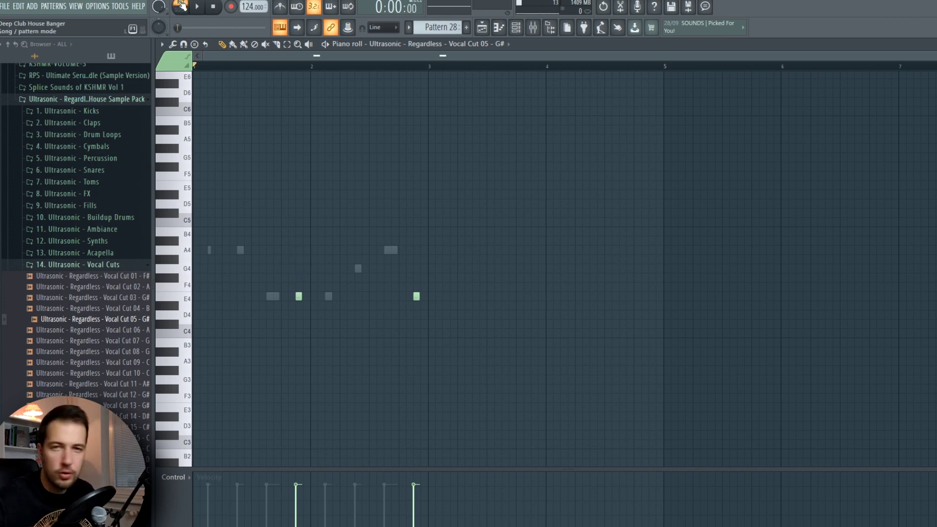
left_click(199, 6)
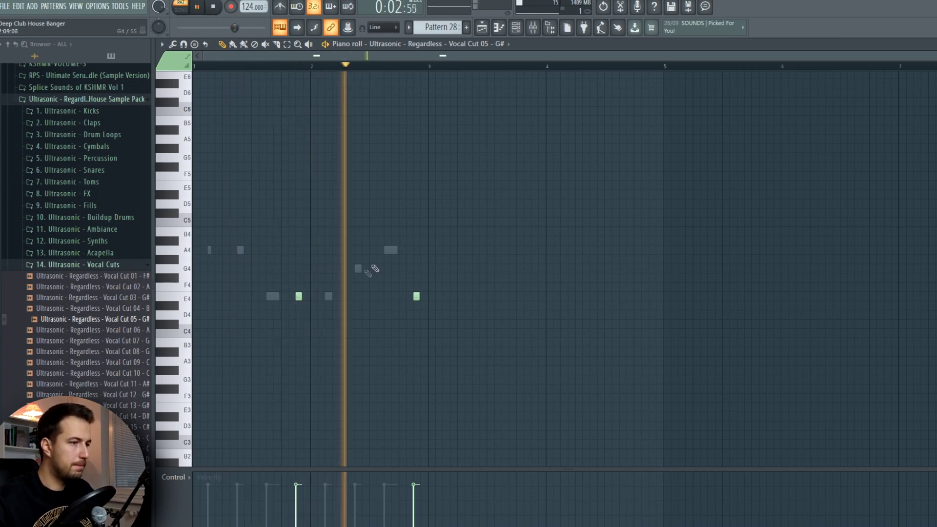
key("space")
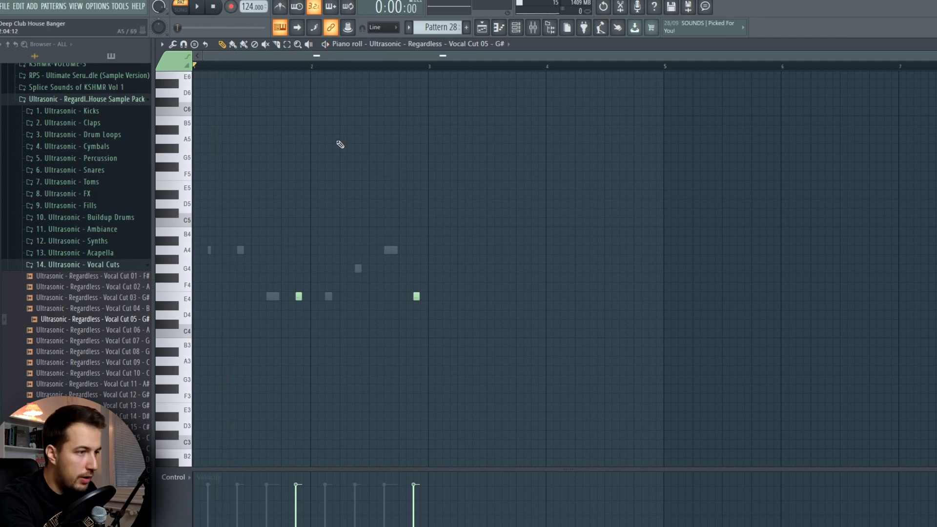
left_click(161, 45)
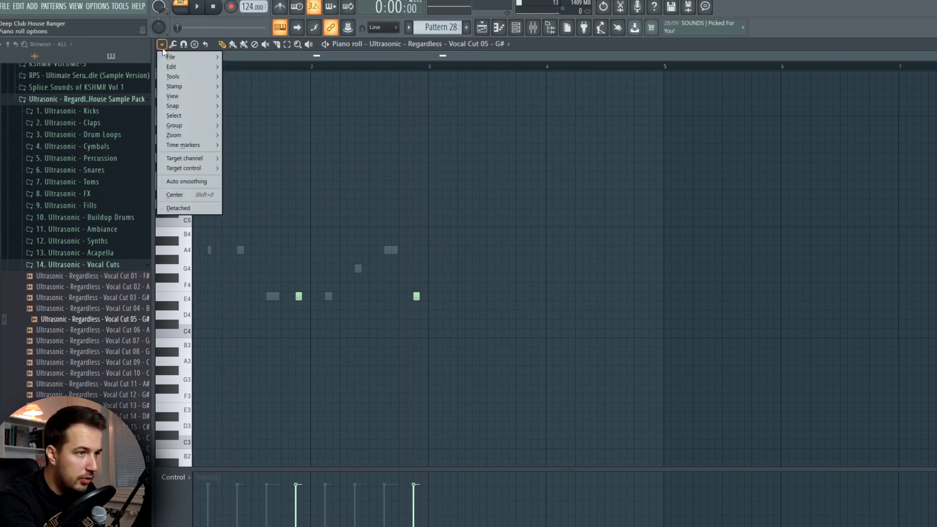
mouse_move(174, 96)
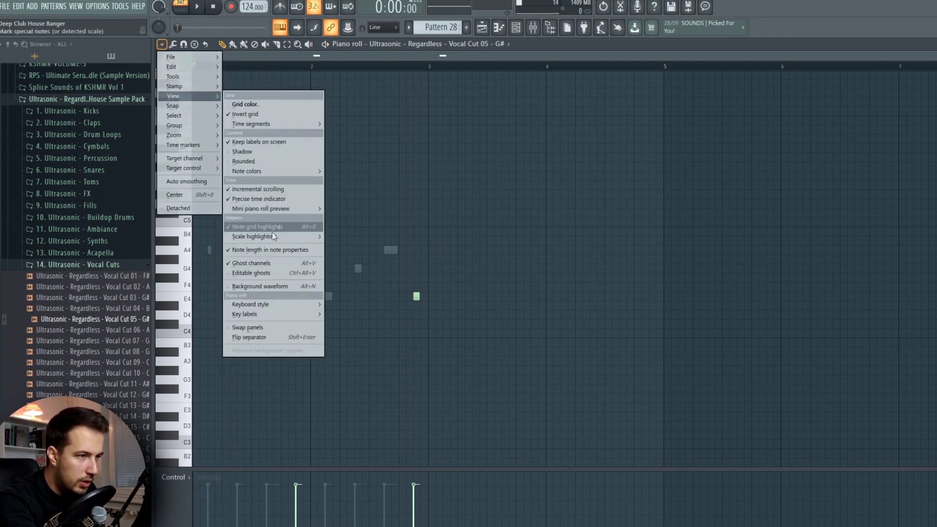
left_click(391, 244)
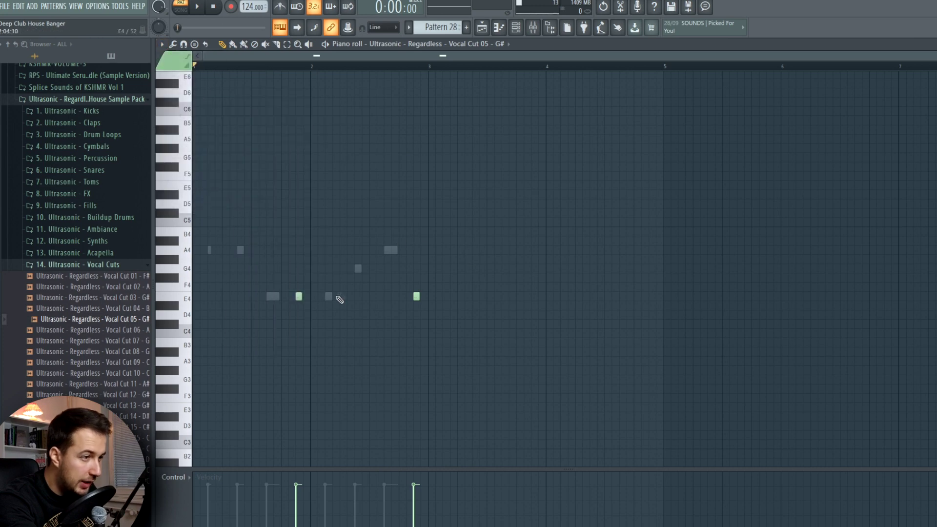
Play the pattern, then check Soundgoodizer on vocal insert 14 in the Mixer
key("Escape")
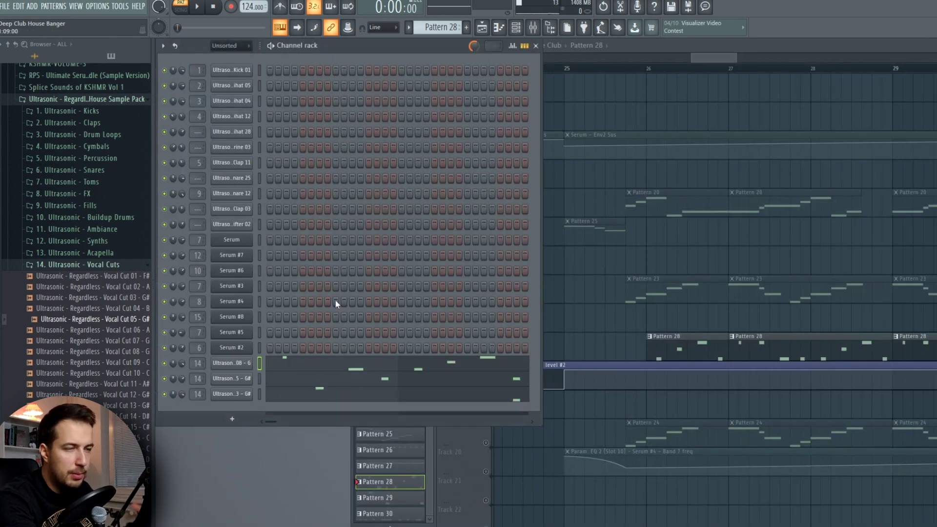
key("space")
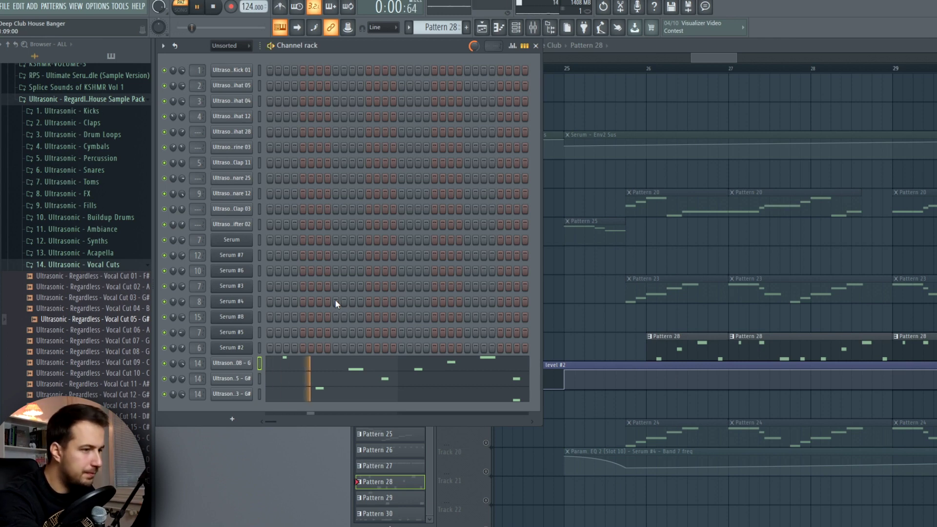
key("space")
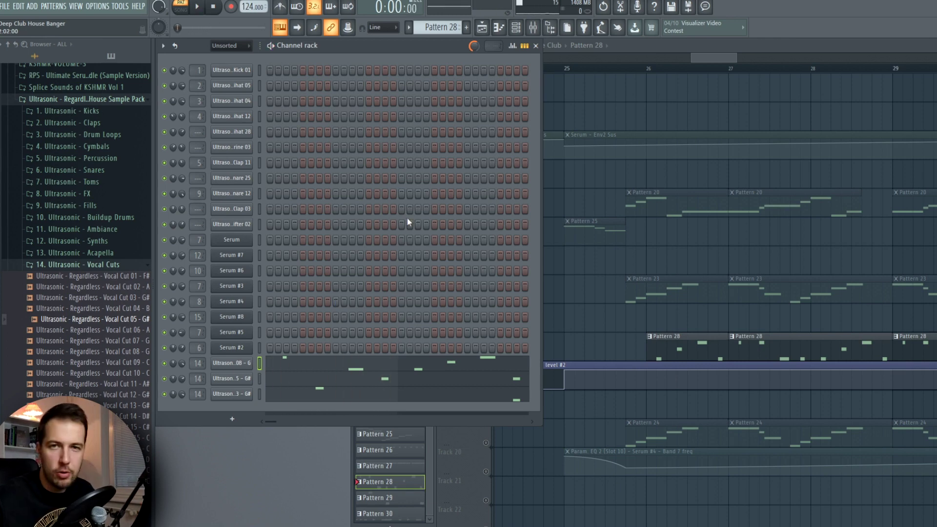
left_click(537, 28)
left_click(900, 285)
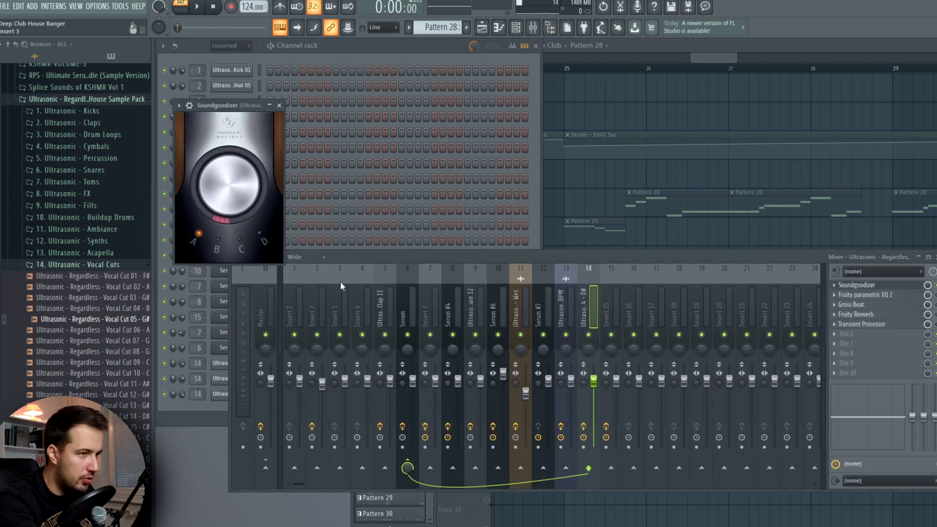
left_click(280, 105)
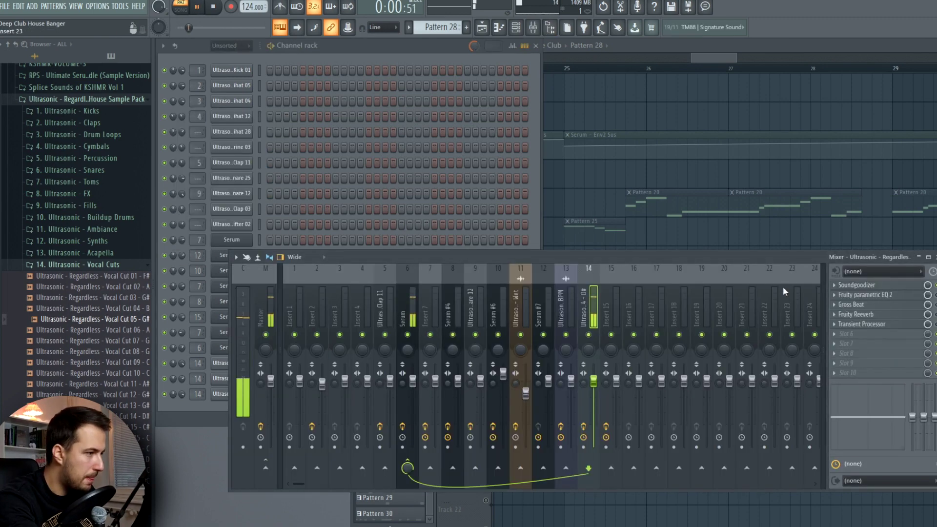
Audition the vocal insert's Parametric EQ 2 and Reeverb during playback
left_click(864, 295)
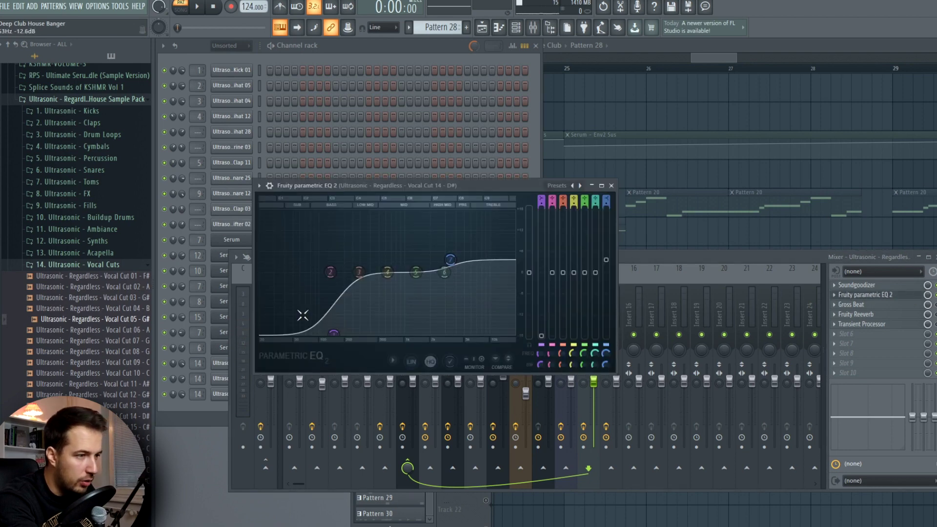
key("space")
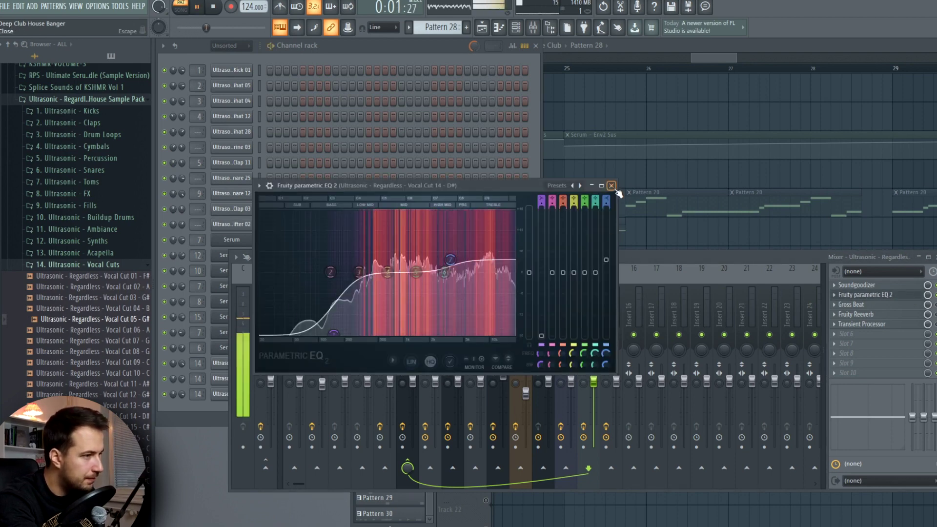
left_click(611, 186)
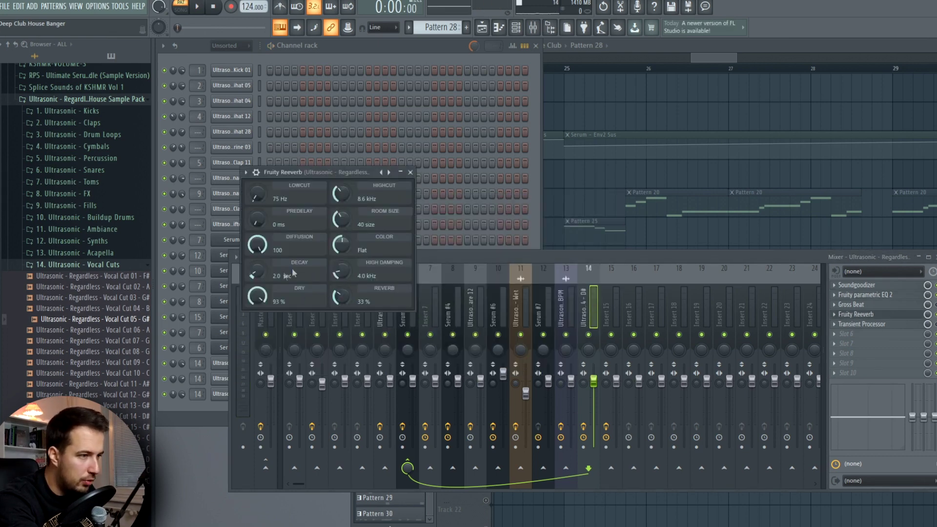
key("space")
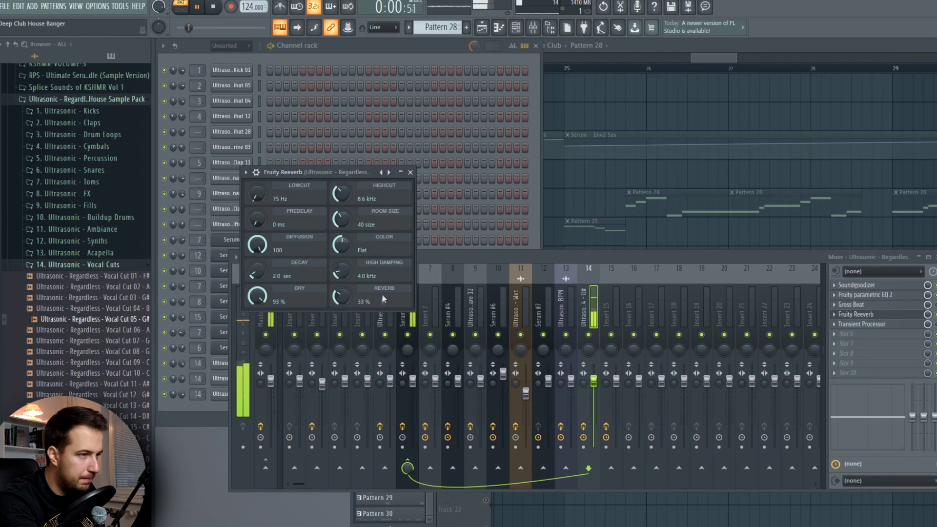
left_click(411, 173)
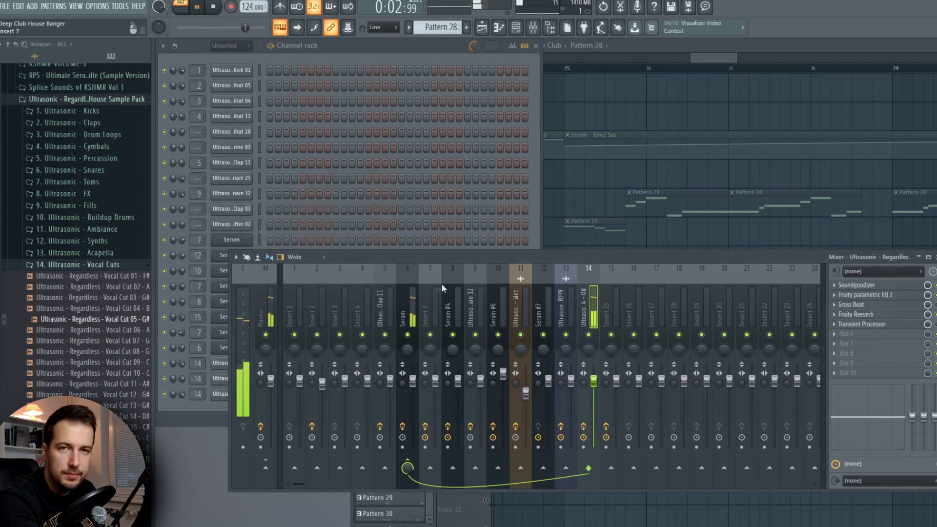
key("space")
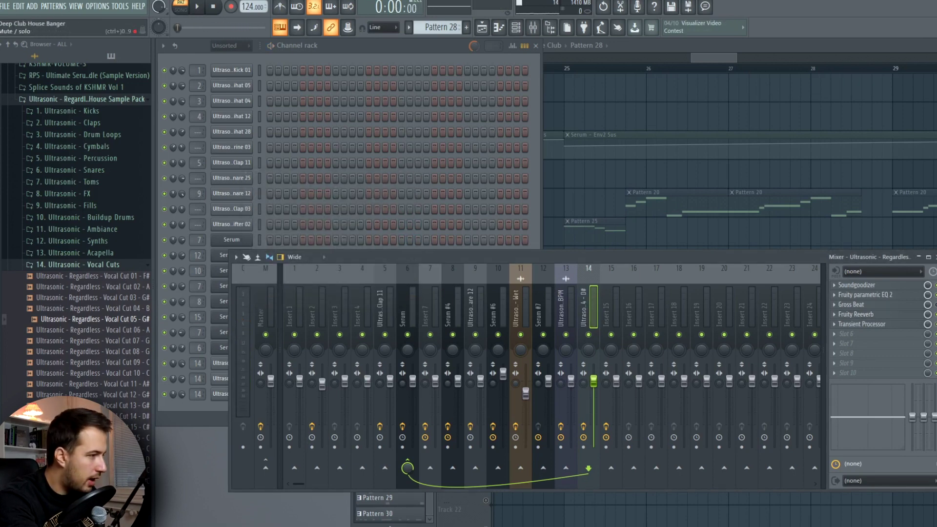
Audition the Transient Processor, then bring up Gross Beat on the vocal insert
left_click(862, 324)
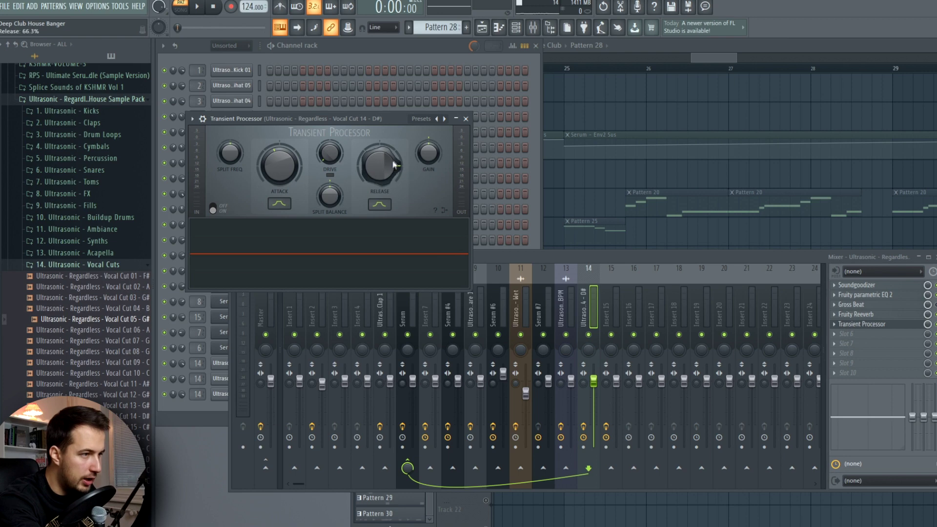
key("space")
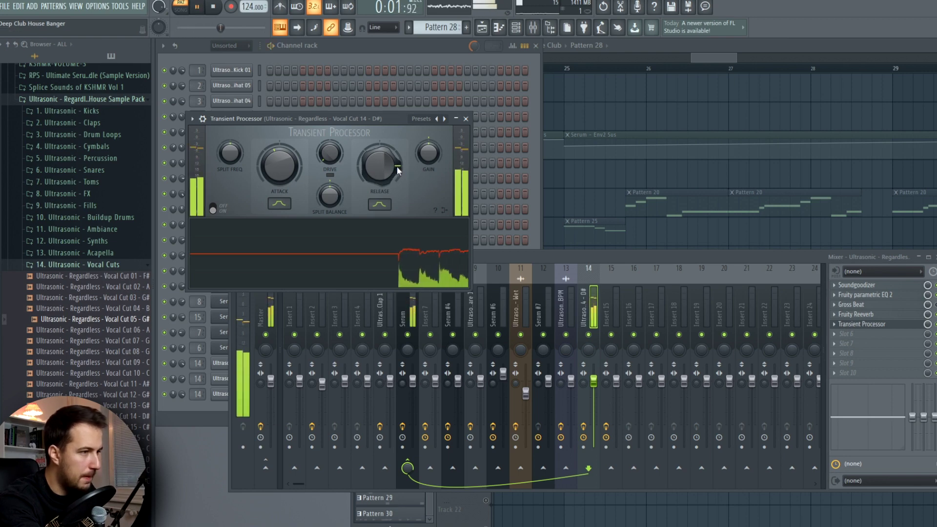
key("space")
left_click(466, 119)
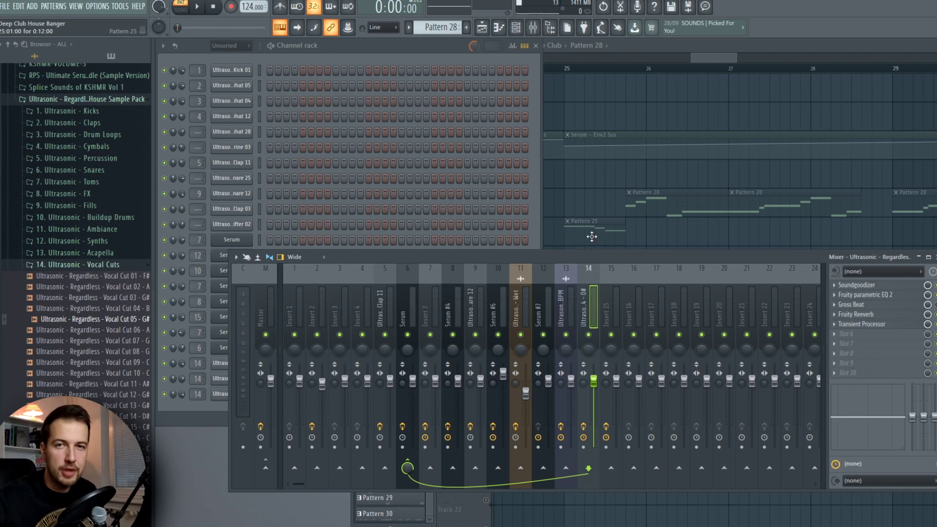
left_click(857, 304)
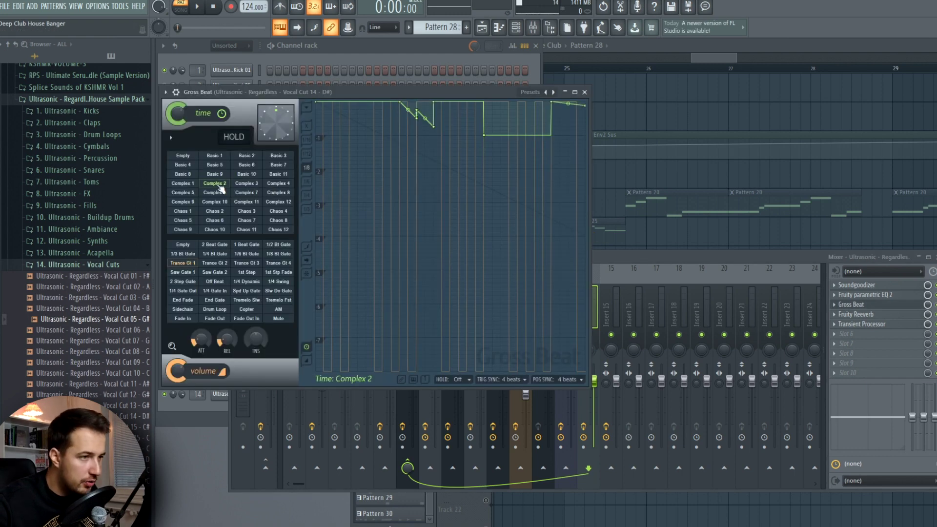
Try Trance Gt 1, return Gross Beat to Complex 2, and switch to song mode
left_click(190, 265)
left_click(222, 184)
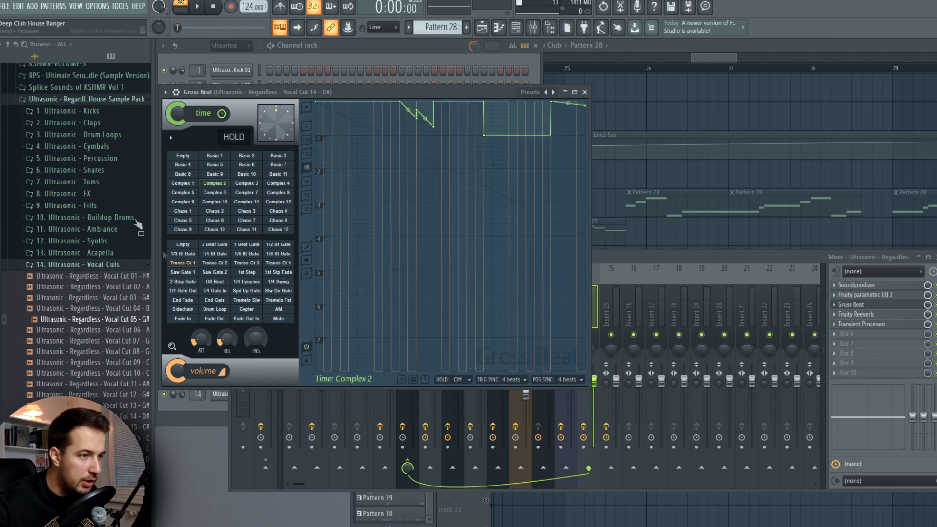
key("l")
key("F5")
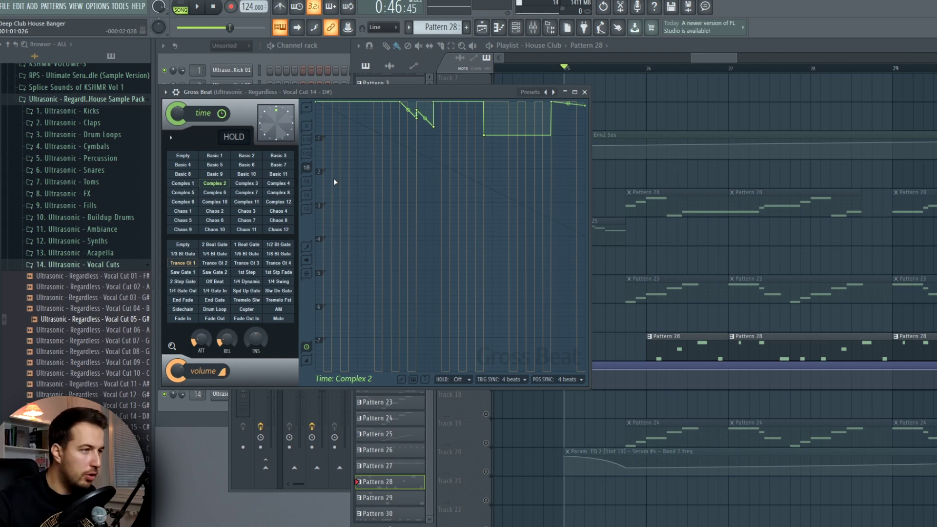
key("F5")
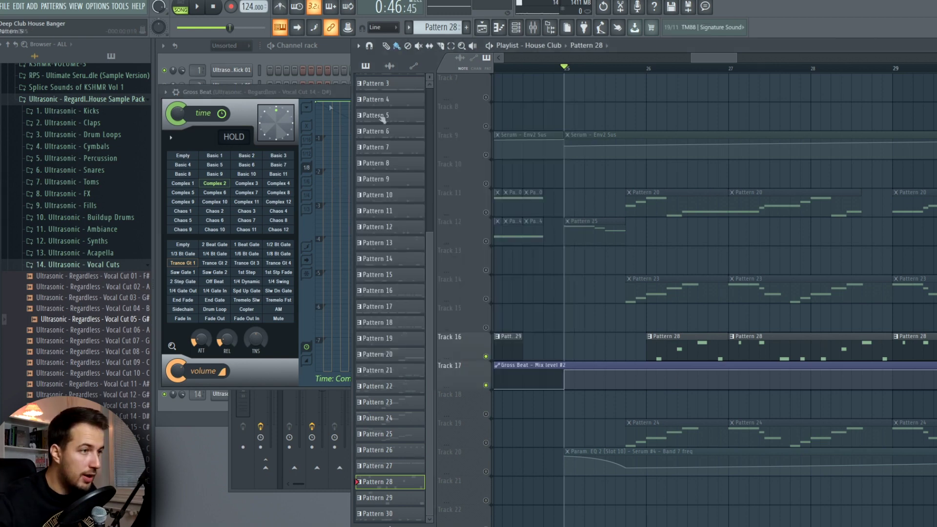
Play the arrangement from bar 25, shifting the playhead to hear the Gross Beat section
key("space")
left_click_drag(709, 58, 719, 61)
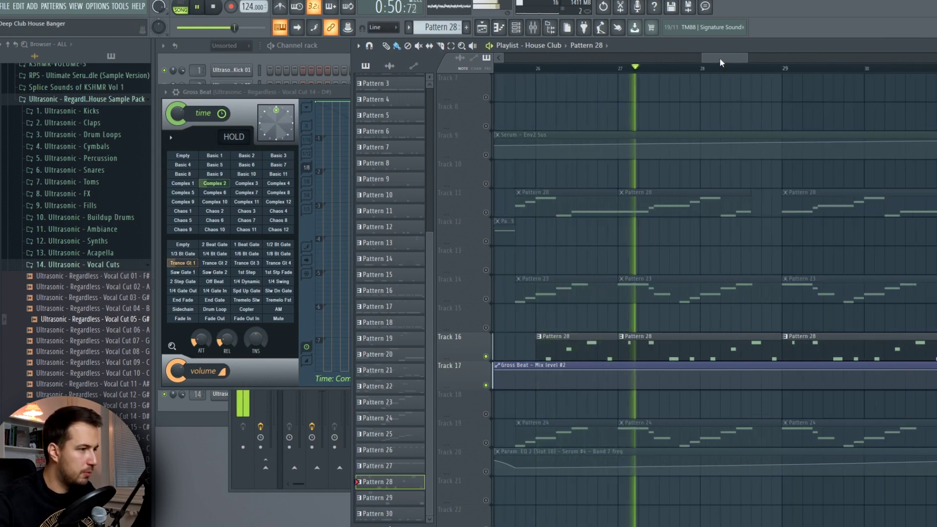
left_click_drag(719, 58, 730, 58)
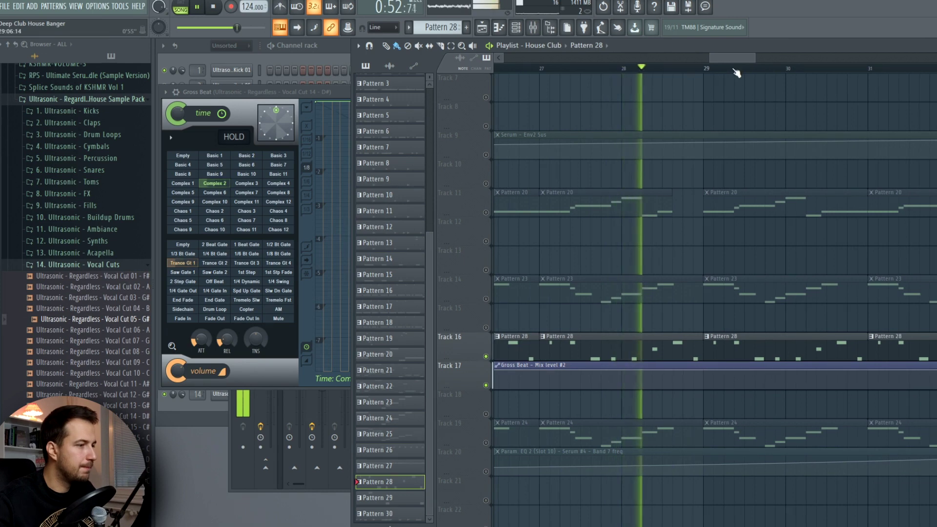
key("space")
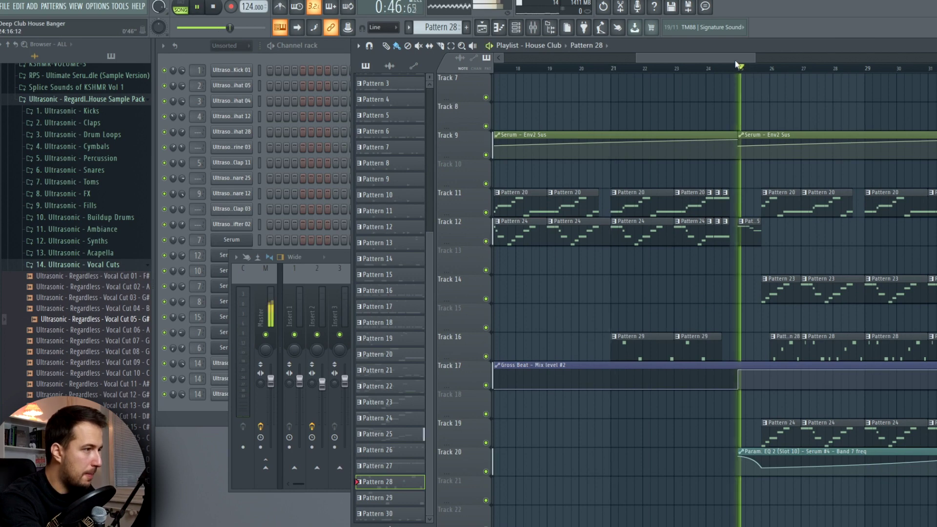
left_click_drag(736, 62, 777, 69)
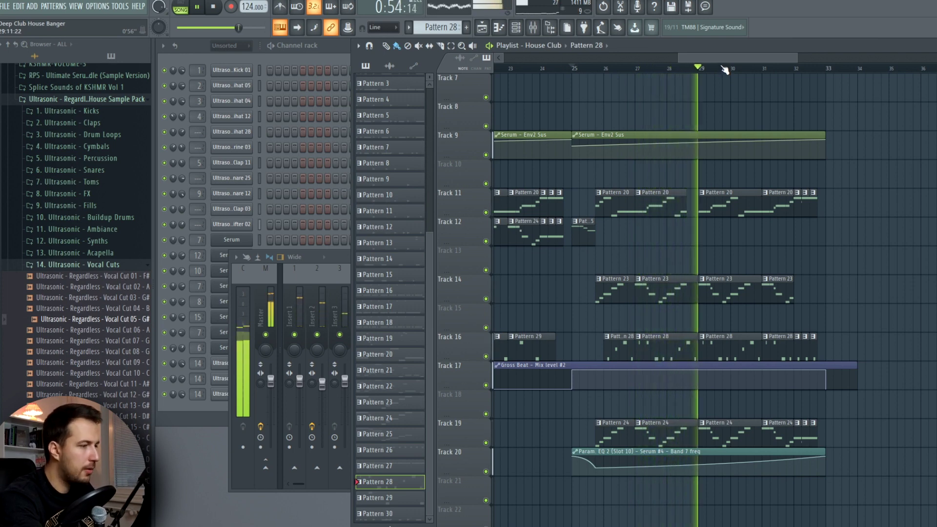
key("space")
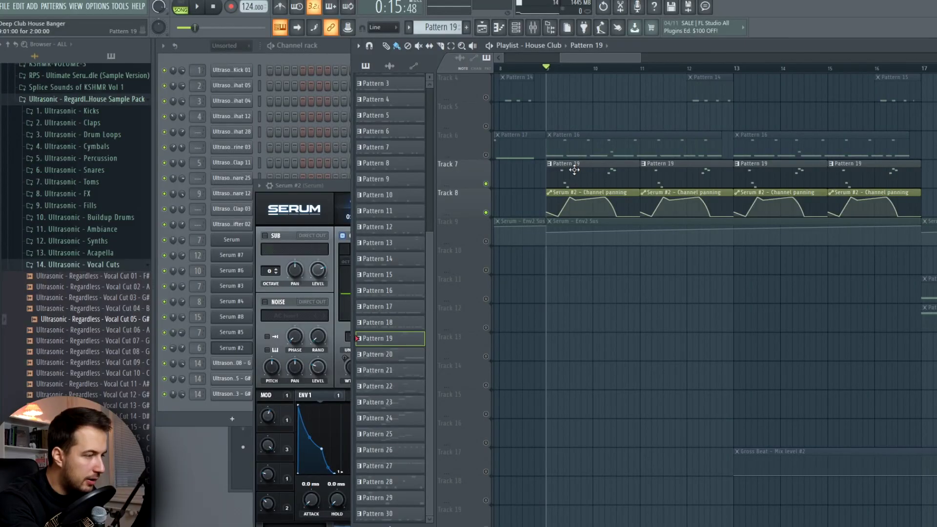
Hear the Serum #2 panning from bar 9, then open Serum #2 with its PL - Oud patch
key("space")
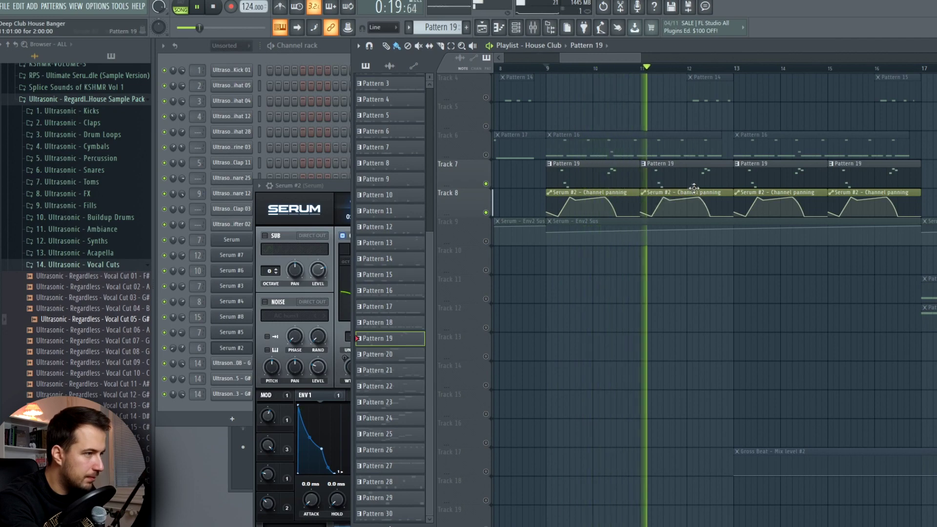
key("space")
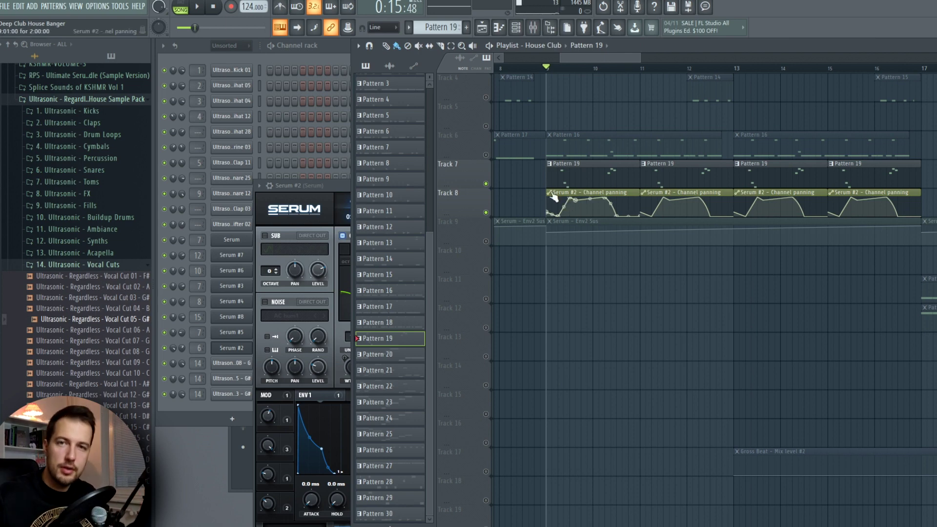
key("space")
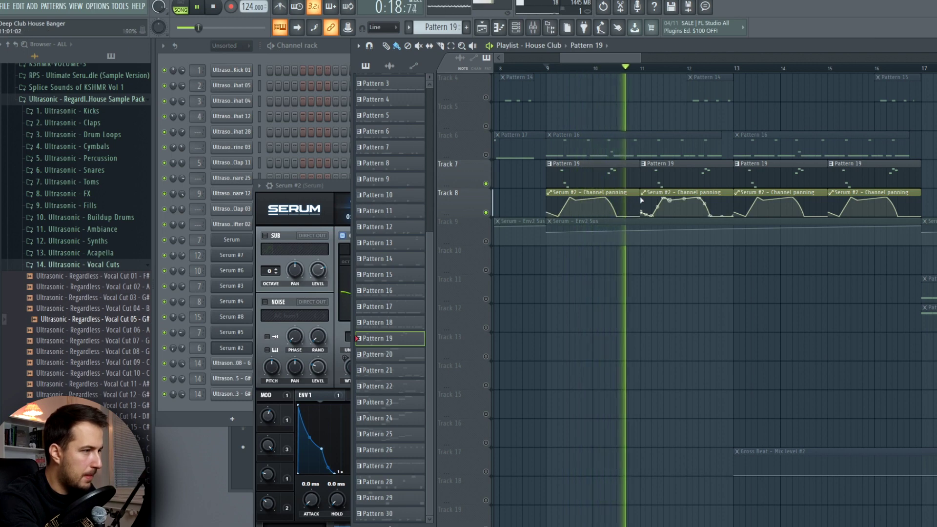
key("space")
key("F6")
left_click(231, 348)
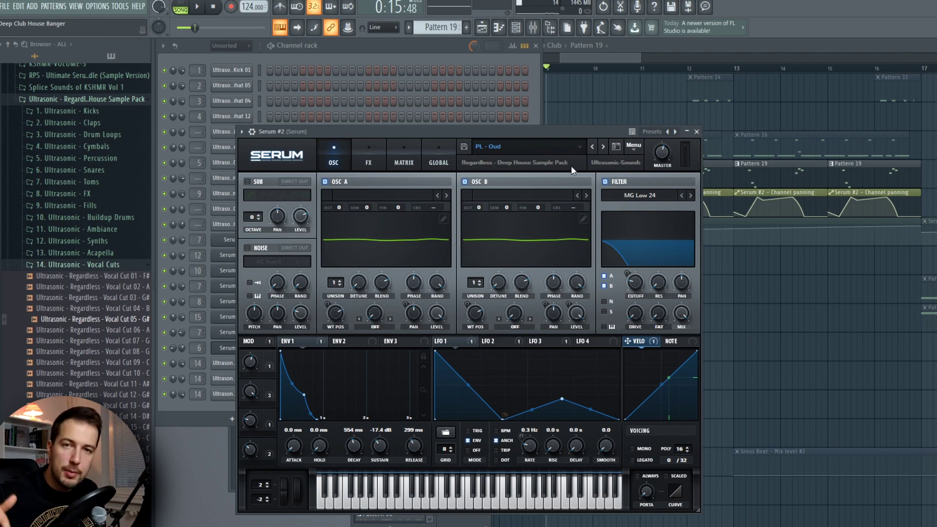
Close Serum #2, clear Track 7's solo, and play the section with every track
left_click(620, 57)
left_click(618, 57)
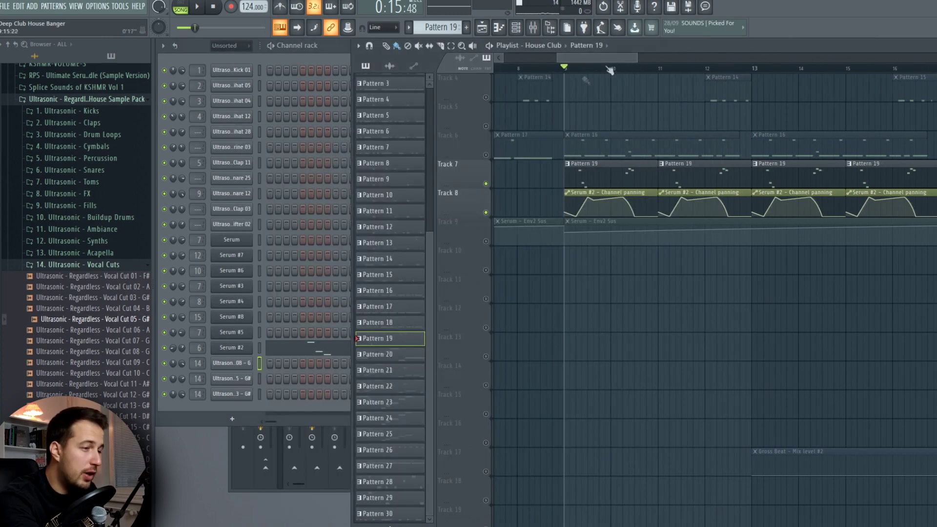
right_click(489, 184)
scroll(669, 208, "up", 3)
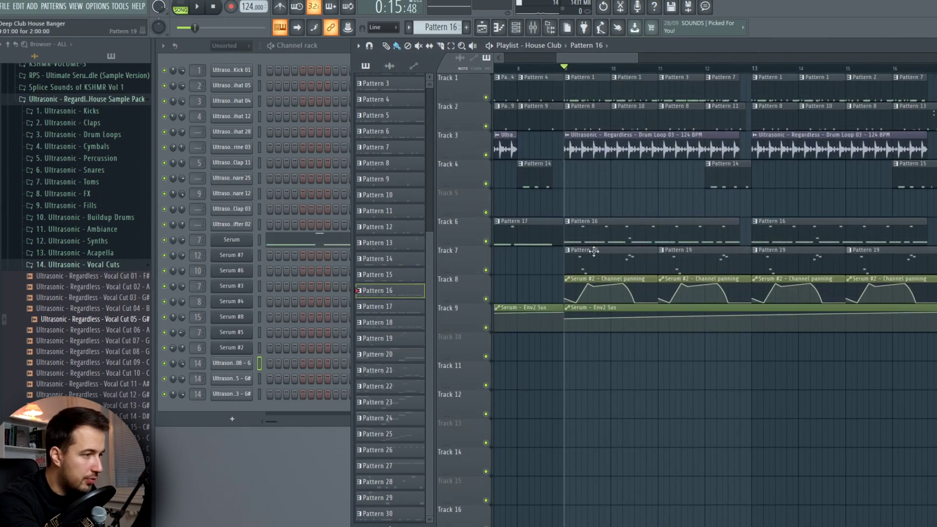
key("space")
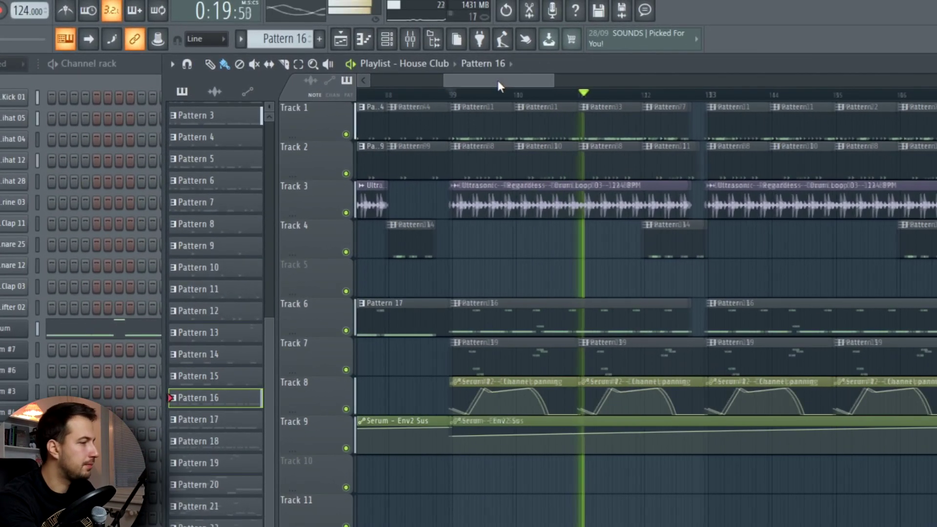
left_click_drag(497, 80, 503, 80)
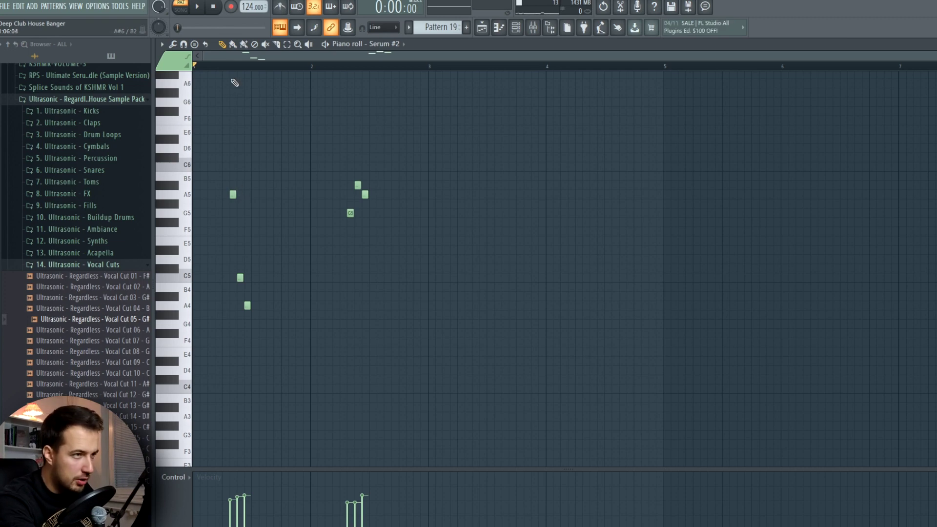
Play and stop Pattern 19's Serum #2 melody in the piano roll
key("space")
key("space")
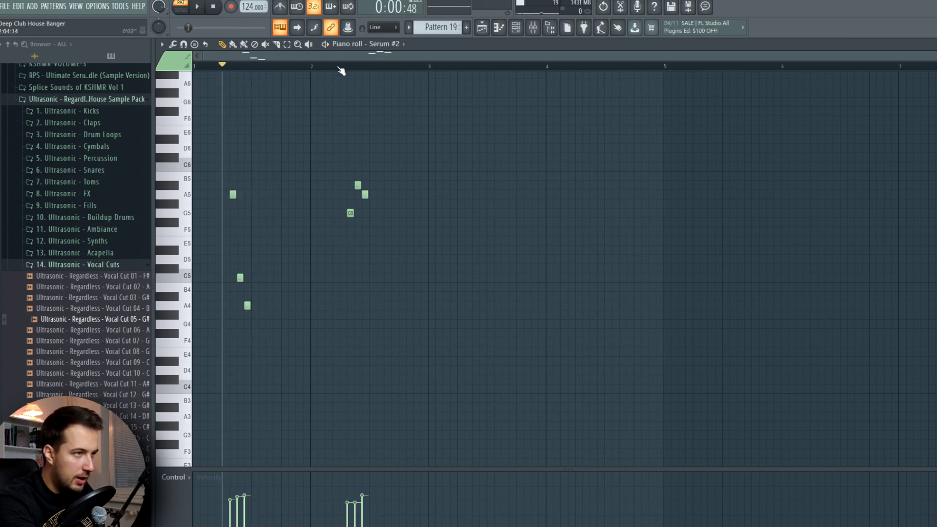
key("space")
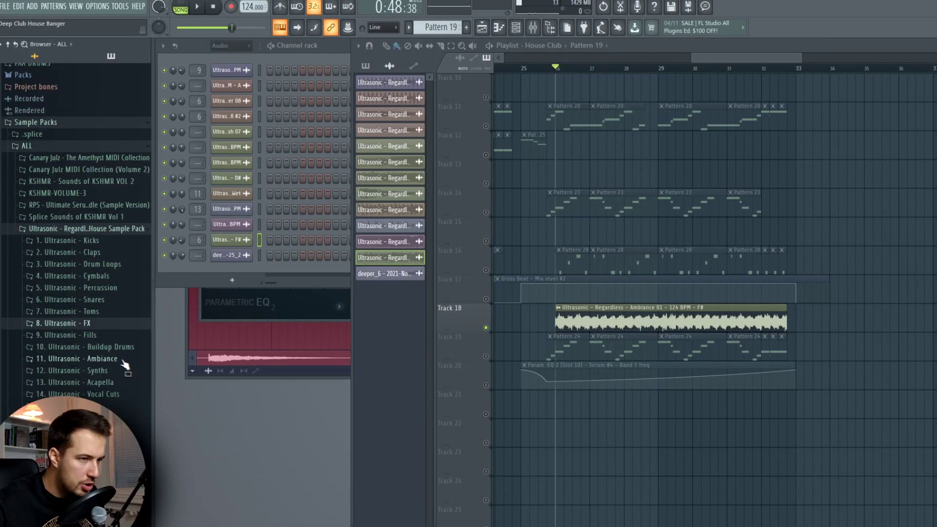
Release Track 18's solo and play the full arrangement with Ambiance 01 from bar 25
scroll(132, 367, "down", 4)
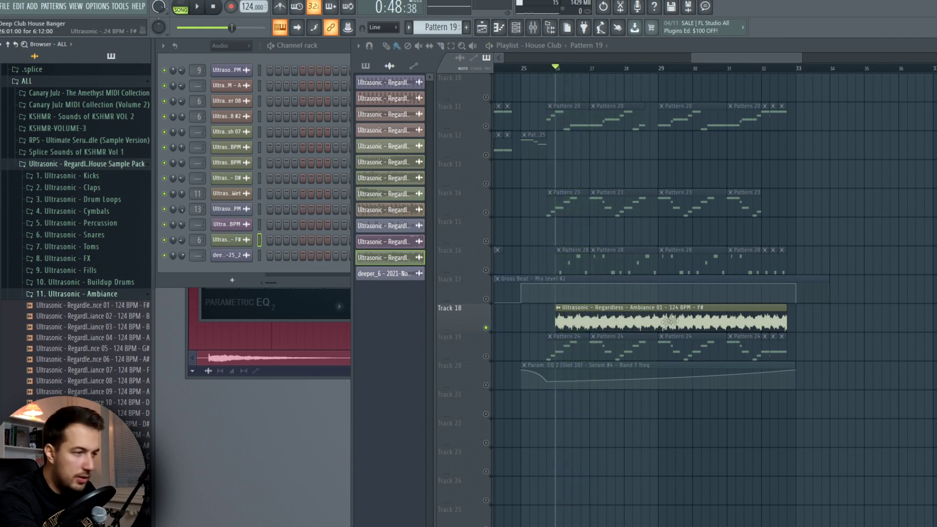
right_click(486, 330)
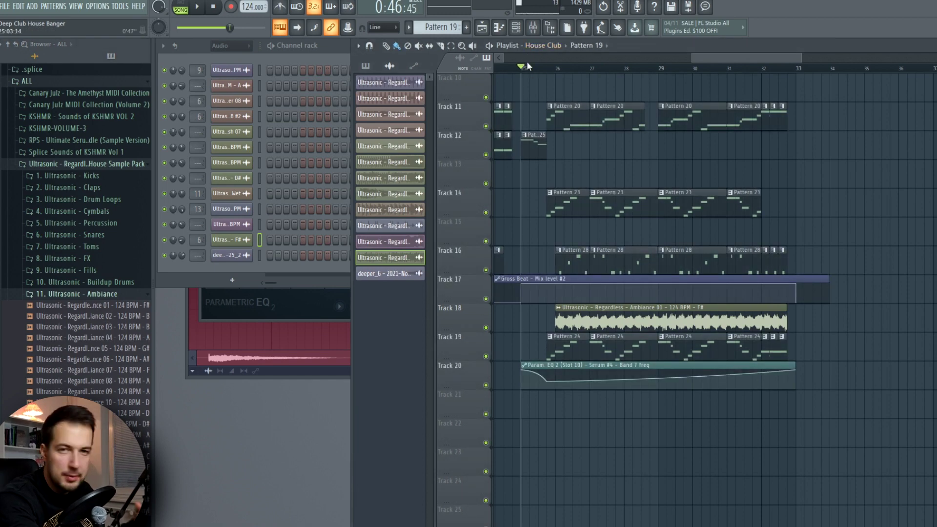
key("space")
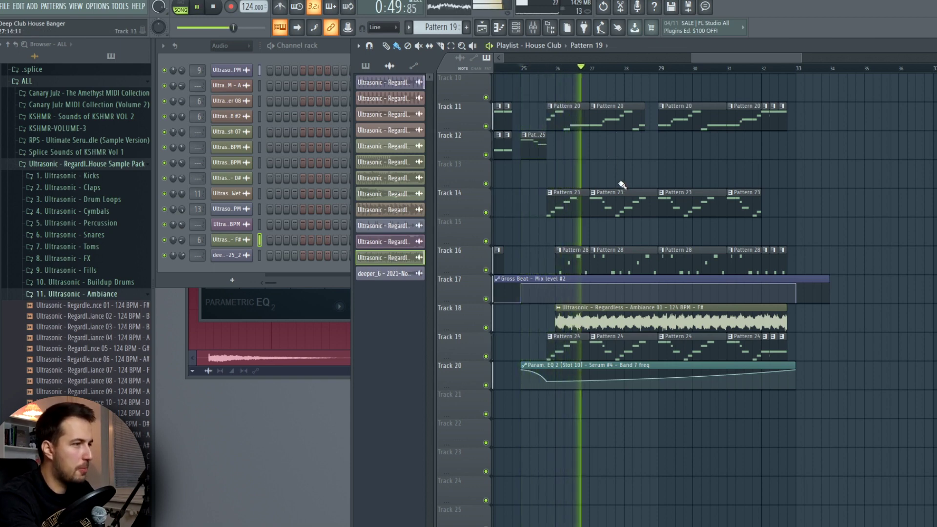
scroll(624, 184, "up", 2)
scroll(635, 195, "down", 4)
scroll(649, 205, "up", 4)
key("space")
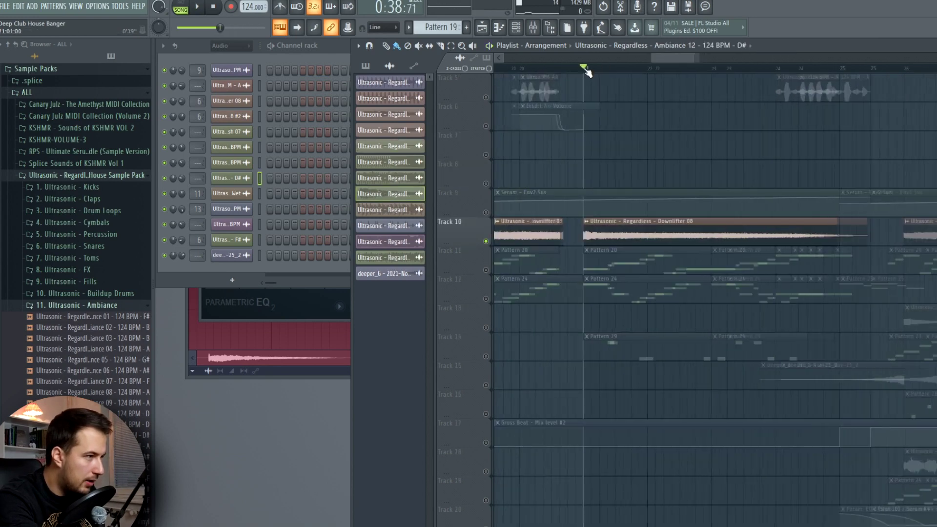
scroll(588, 73, "up", 1)
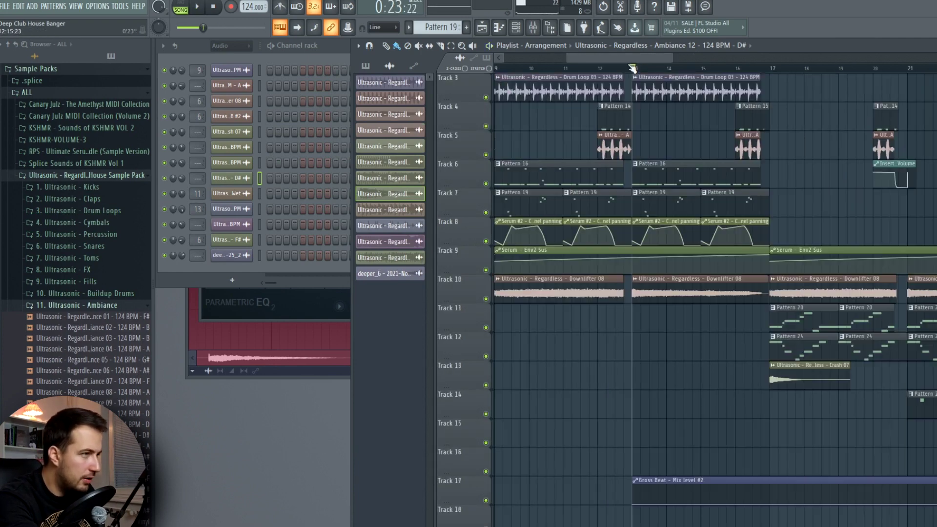
scroll(605, 72, "up", 3)
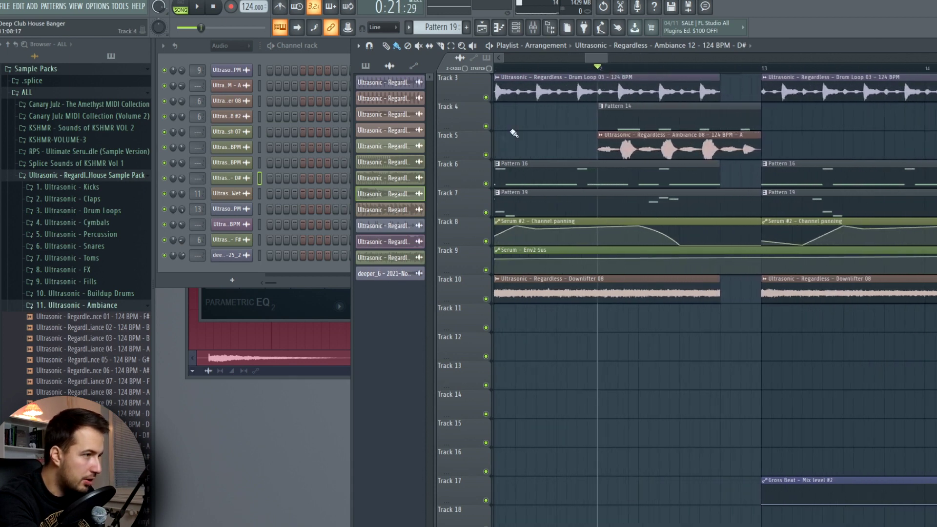
scroll(121, 244, "down", 4)
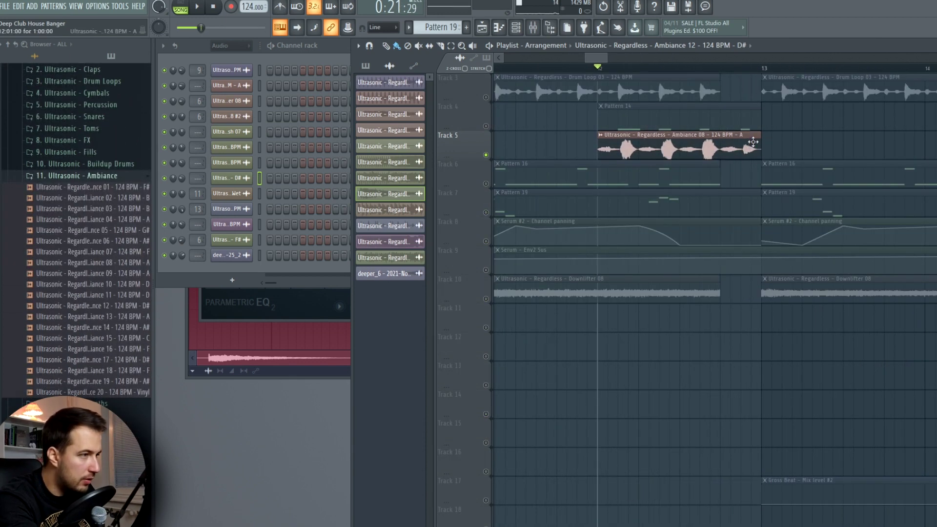
key("space")
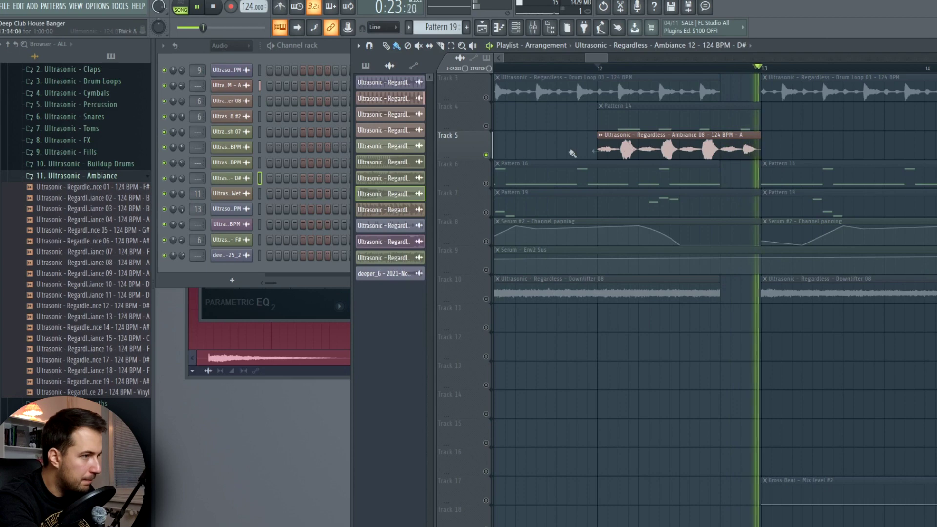
key("space")
scroll(666, 131, "up", 2)
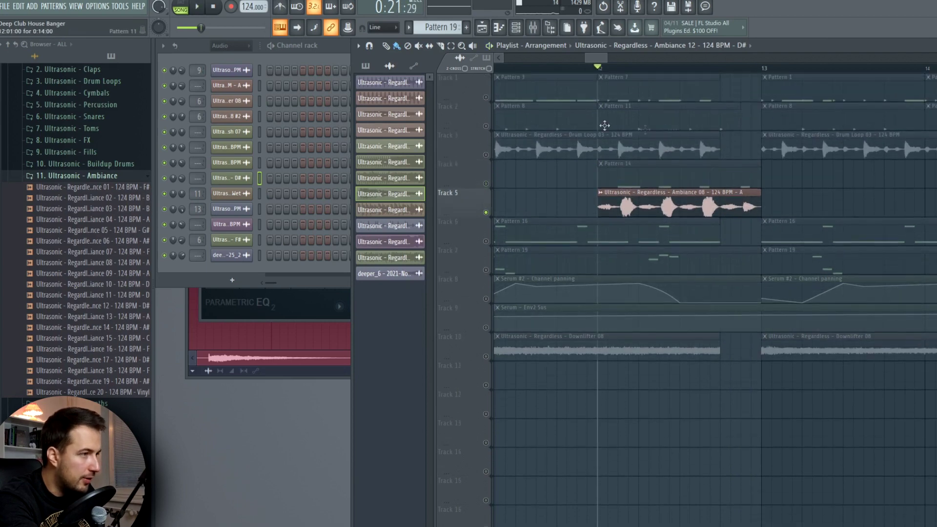
left_click_drag(490, 98, 491, 188)
key("space")
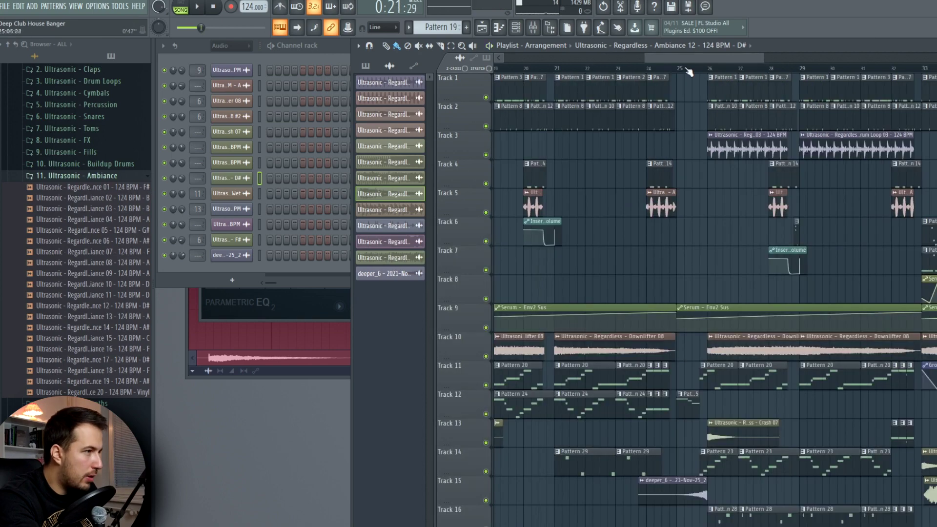
scroll(482, 240, "down", 5)
scroll(481, 240, "up", 6)
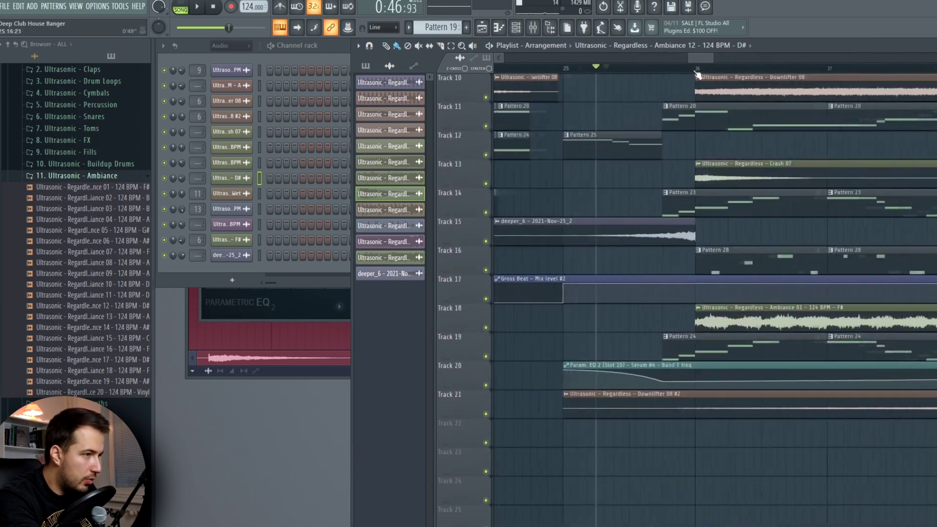
right_click(483, 240)
key("space")
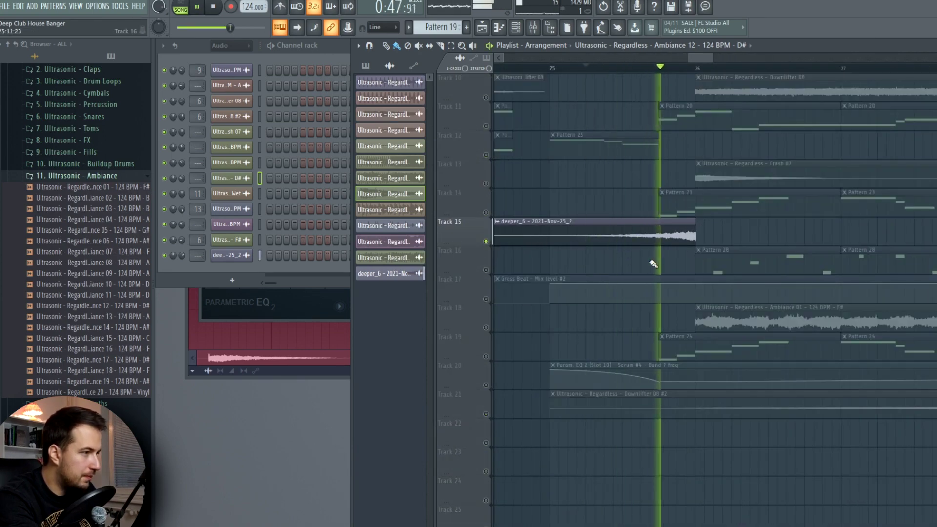
key("space")
left_click(485, 270)
left_click(486, 299)
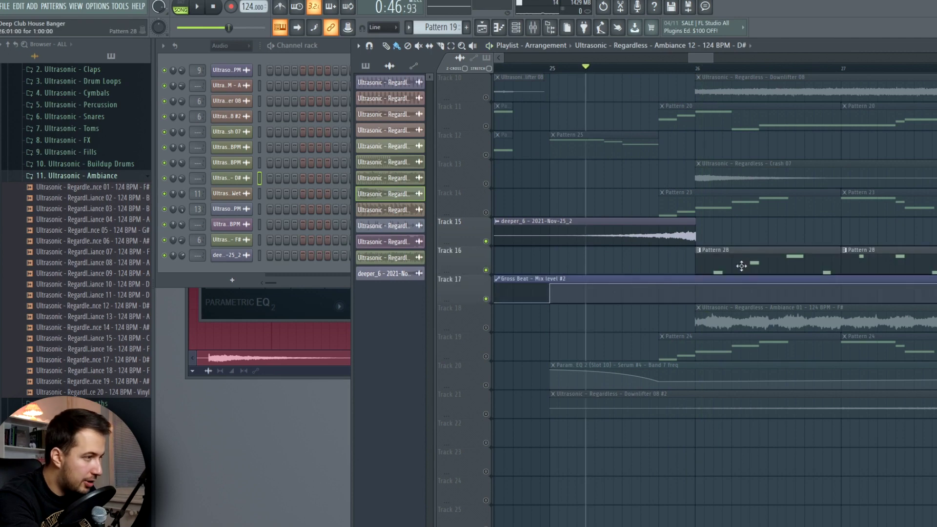
key("space")
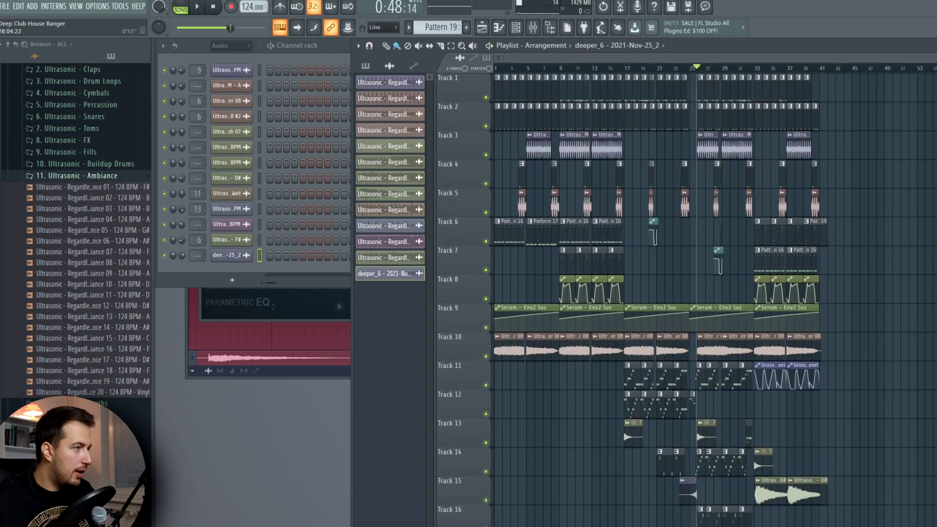
left_click_drag(932, 57, 850, 66)
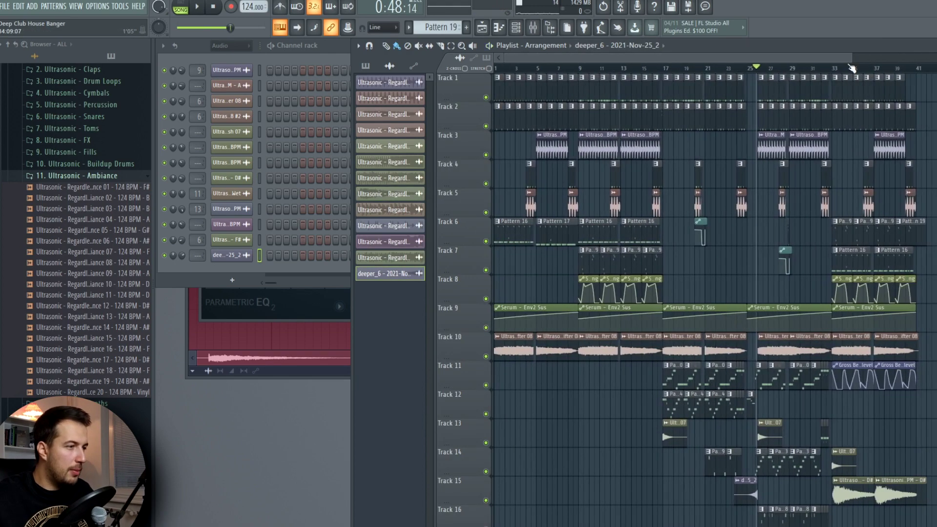